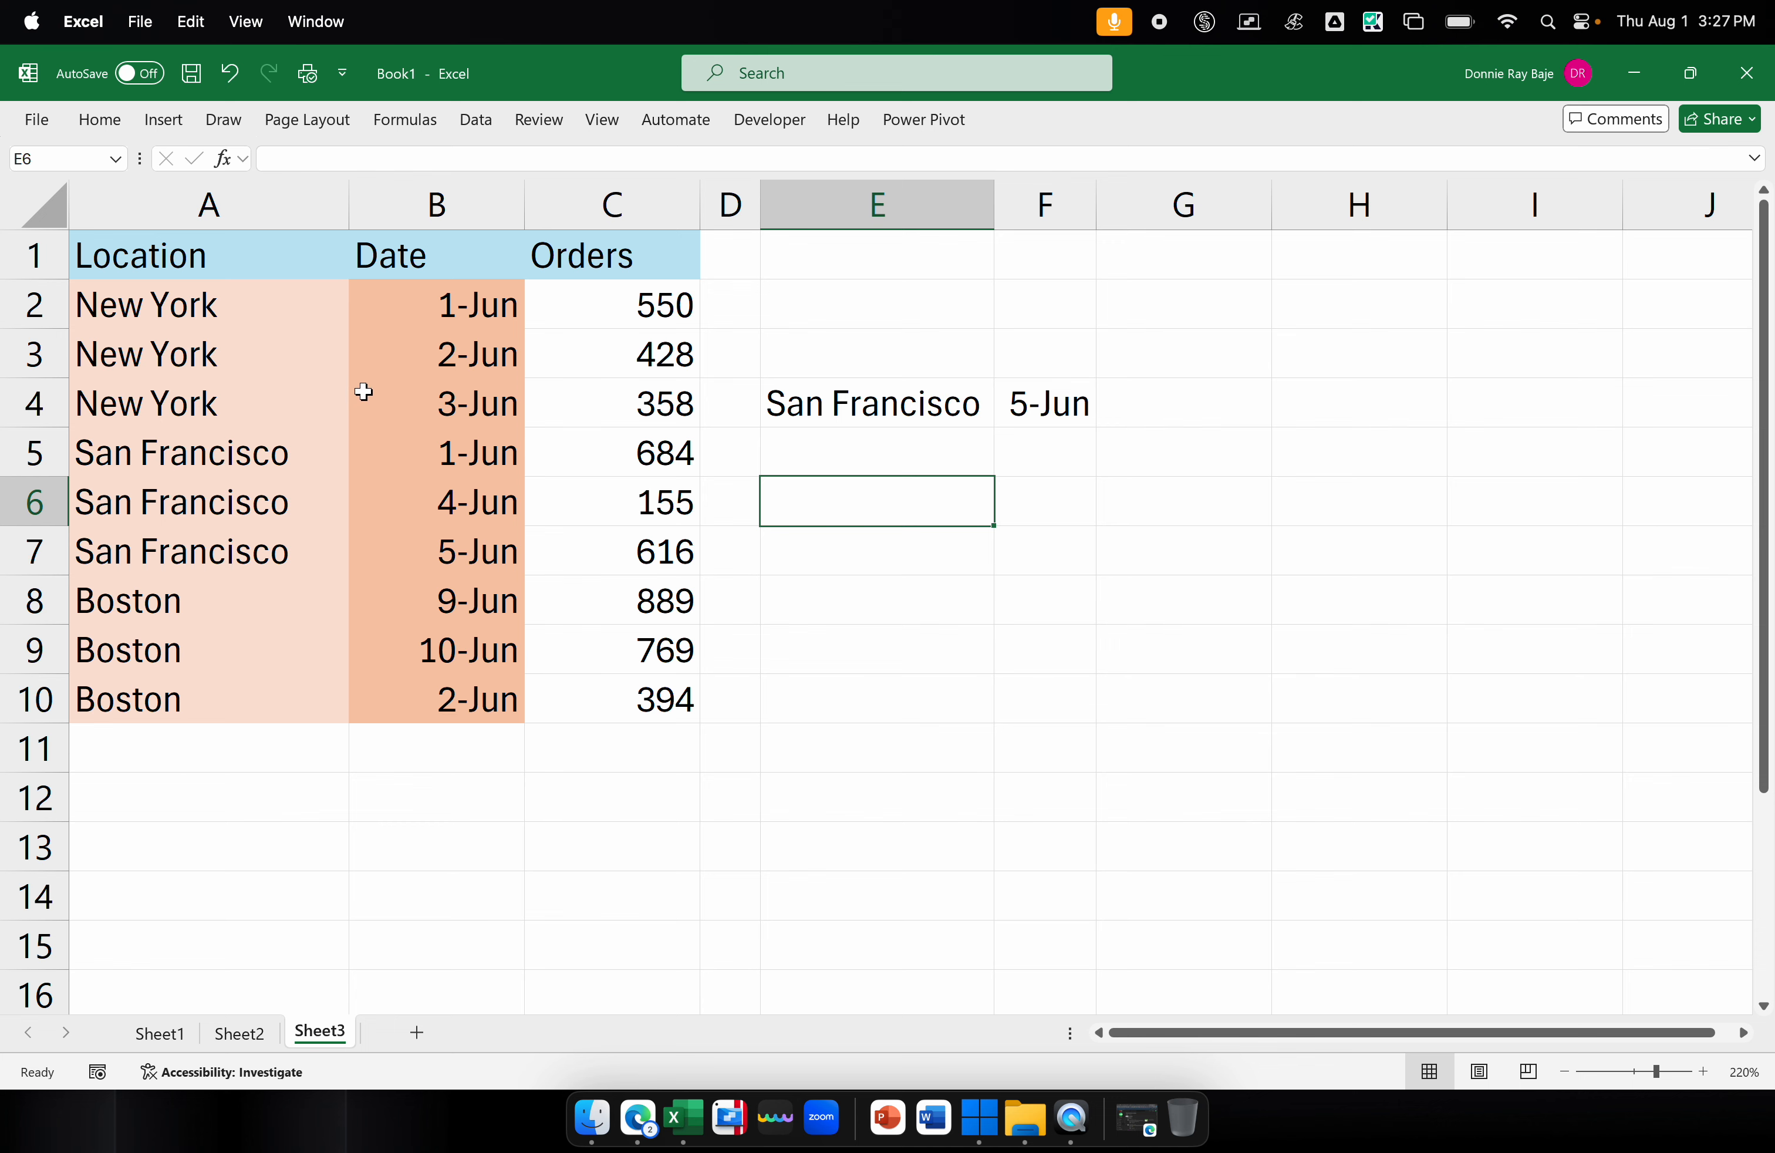
pyautogui.click(286, 207)
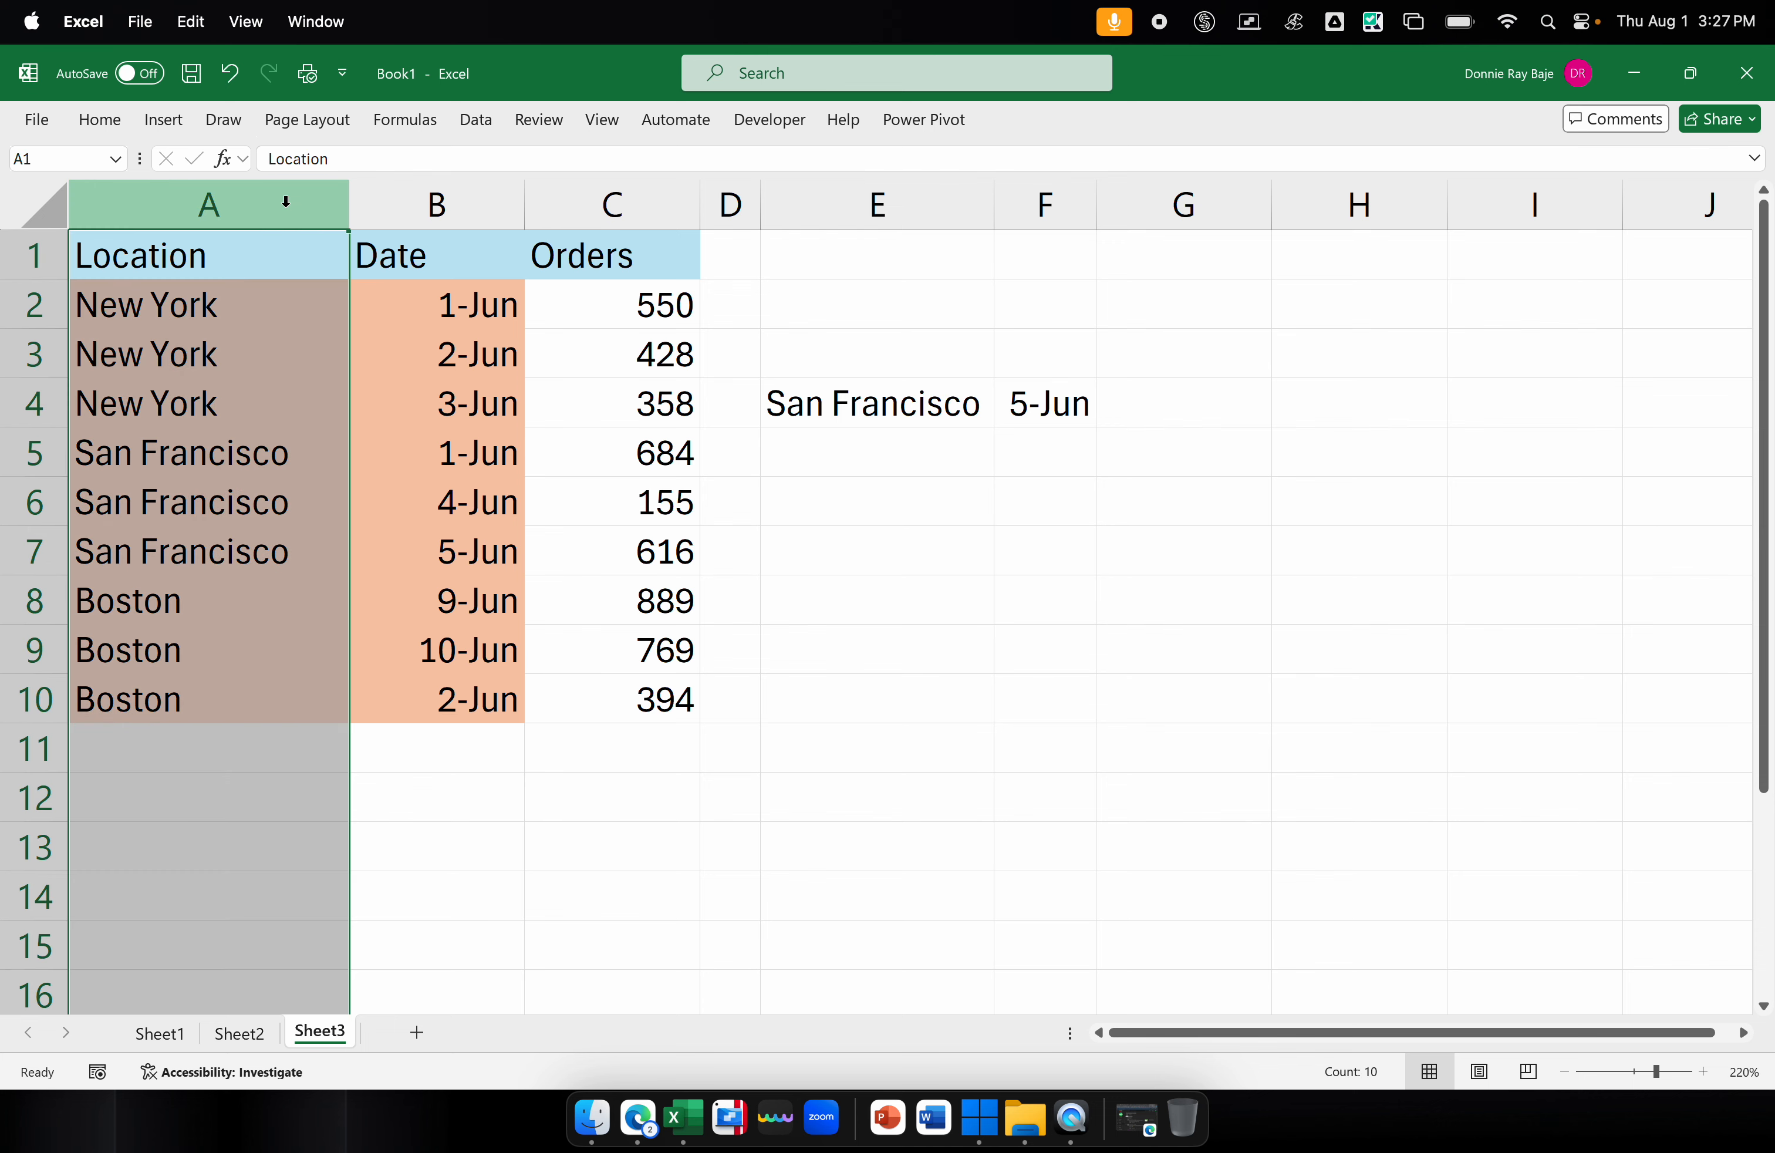
pyautogui.click(402, 206)
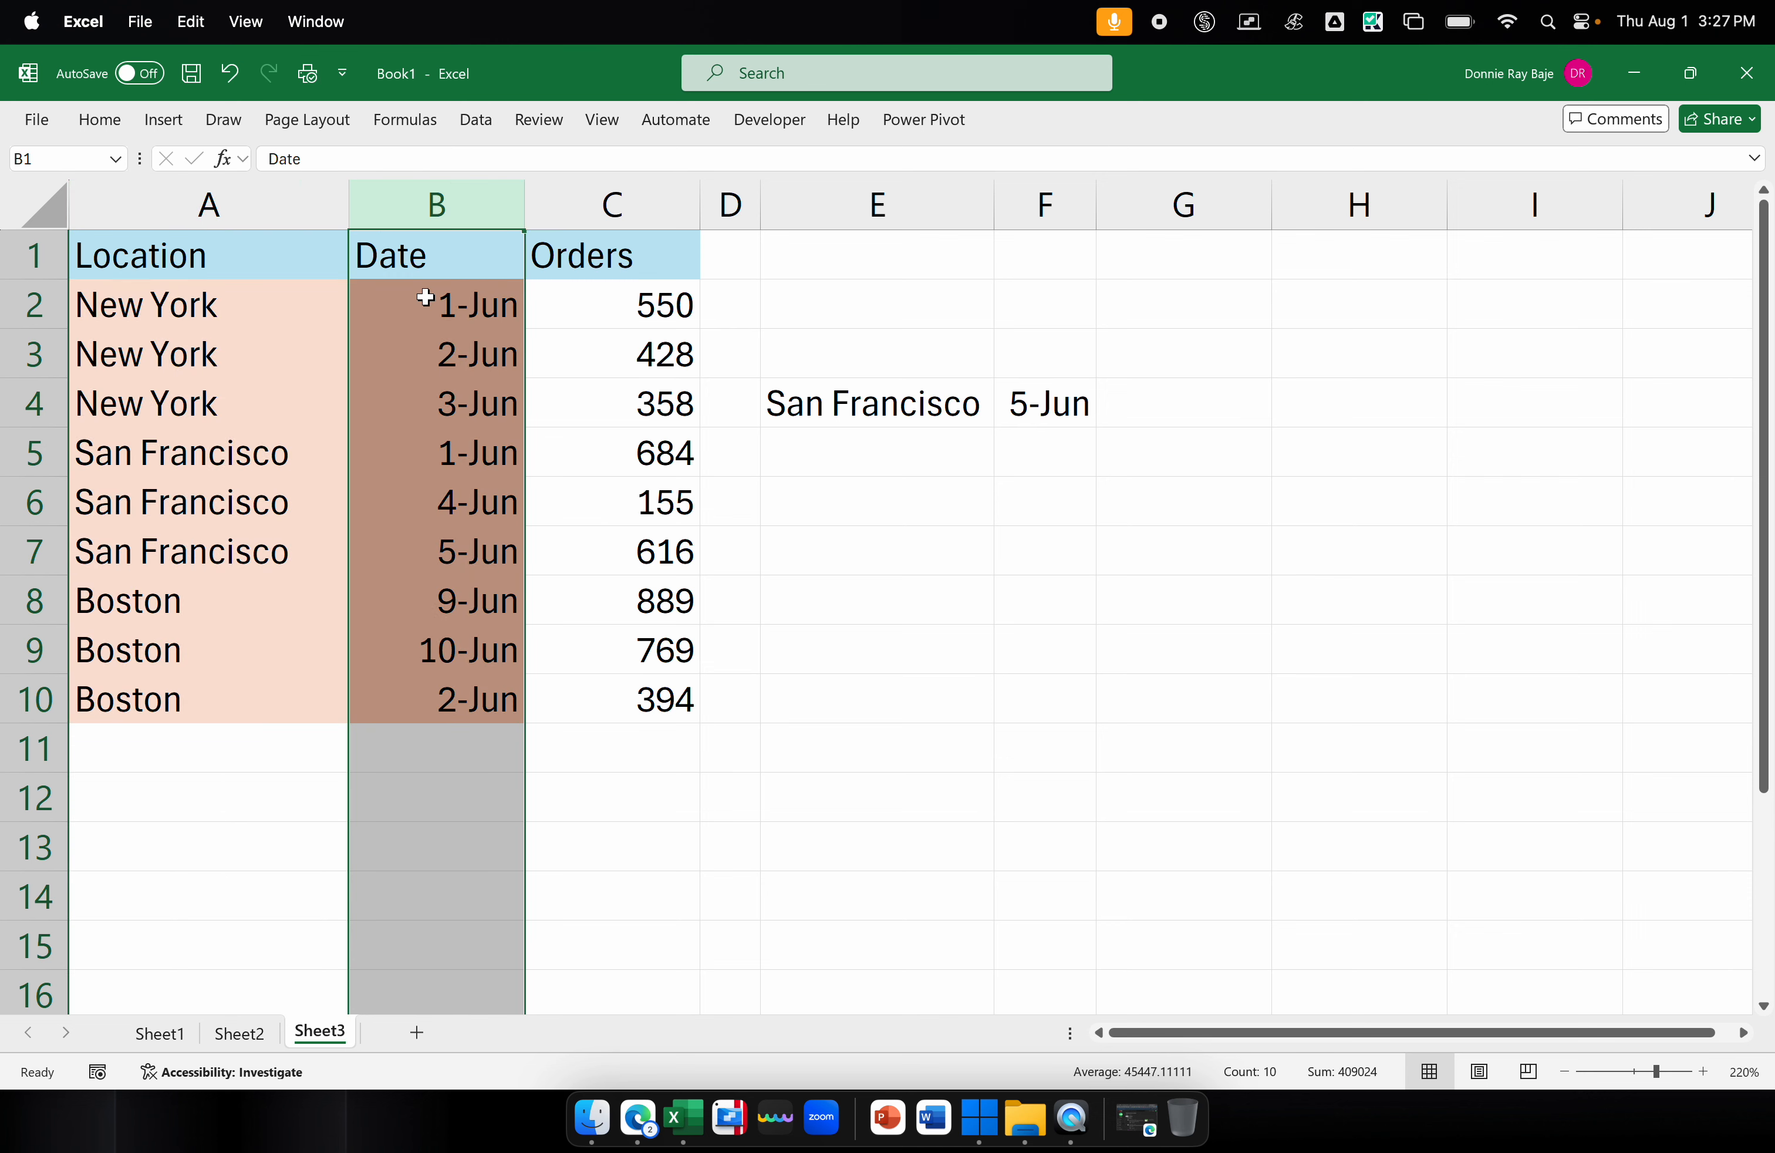
pyautogui.click(606, 207)
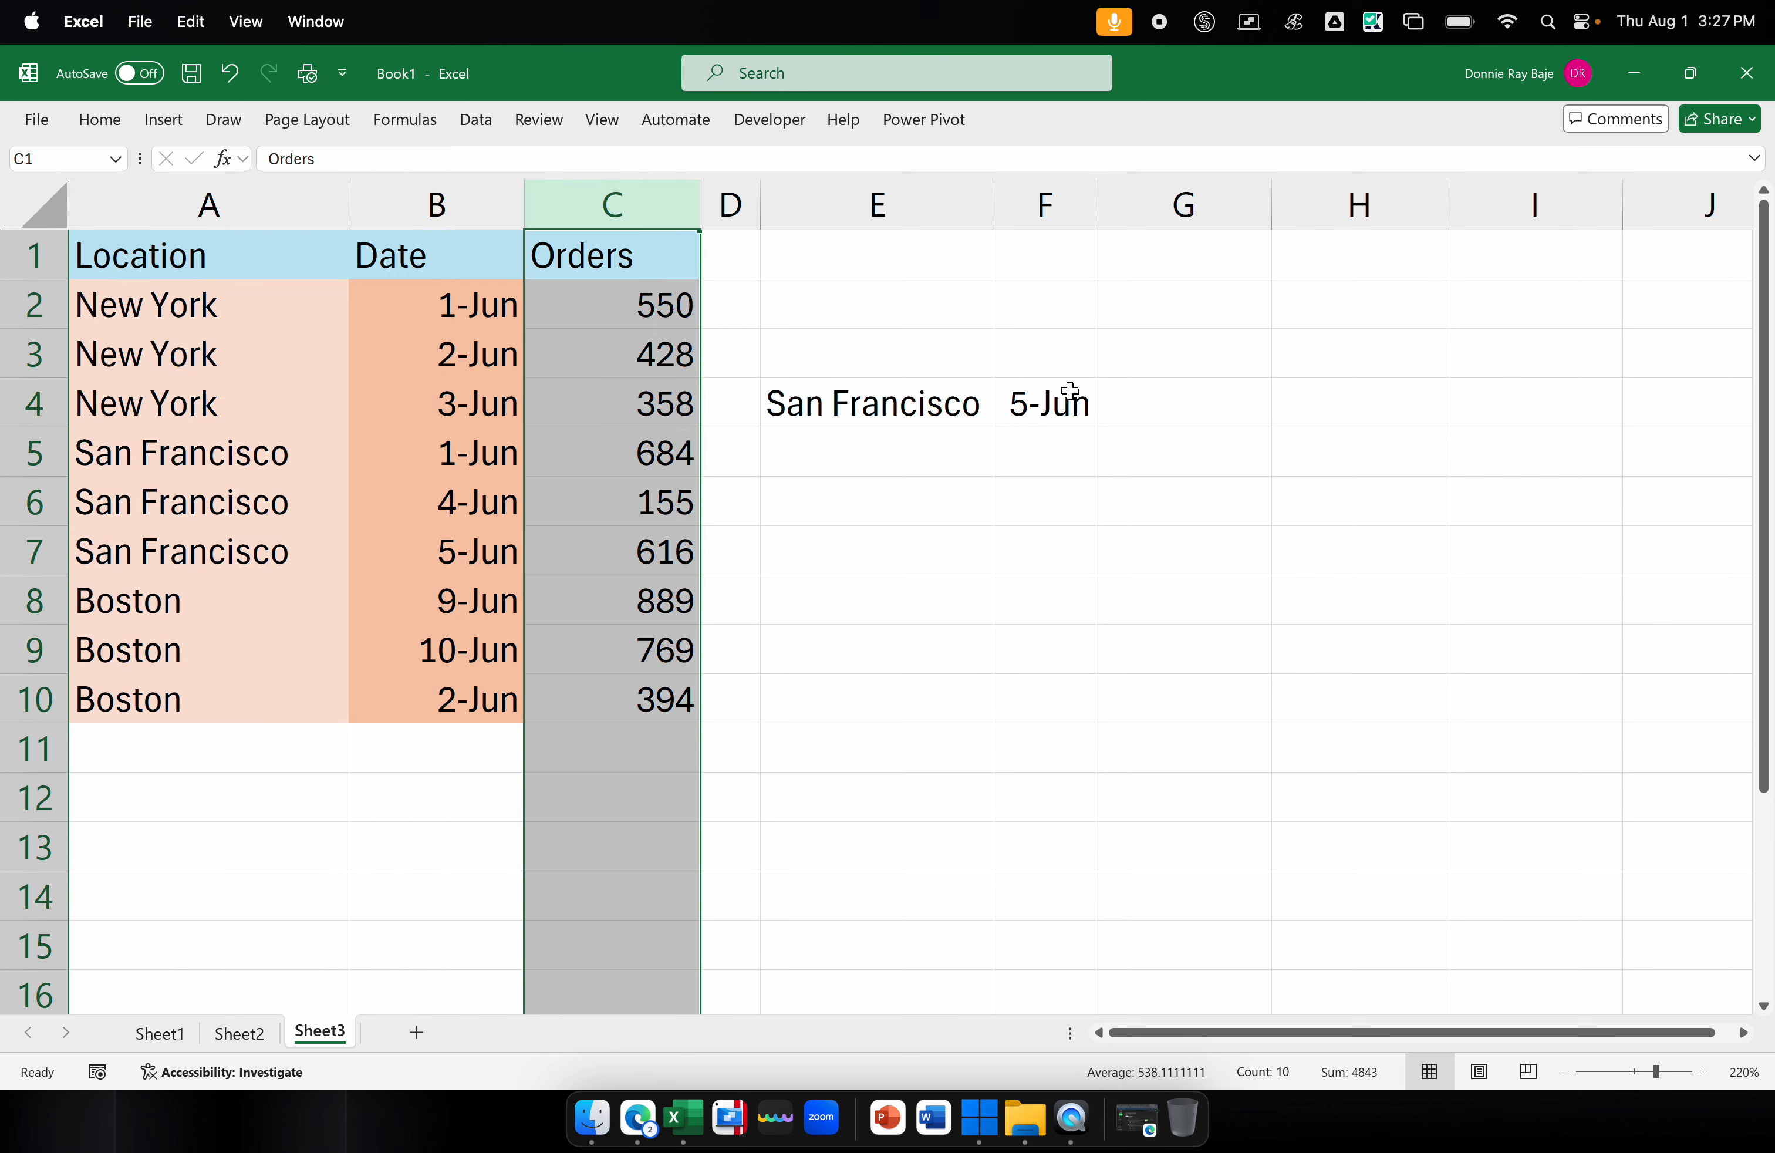
# Enter the header Orders in cell G3, above the empty result cell for the San Francisco, 5-Jun lookup
pyautogui.click(1153, 363)
pyautogui.write('Orders')
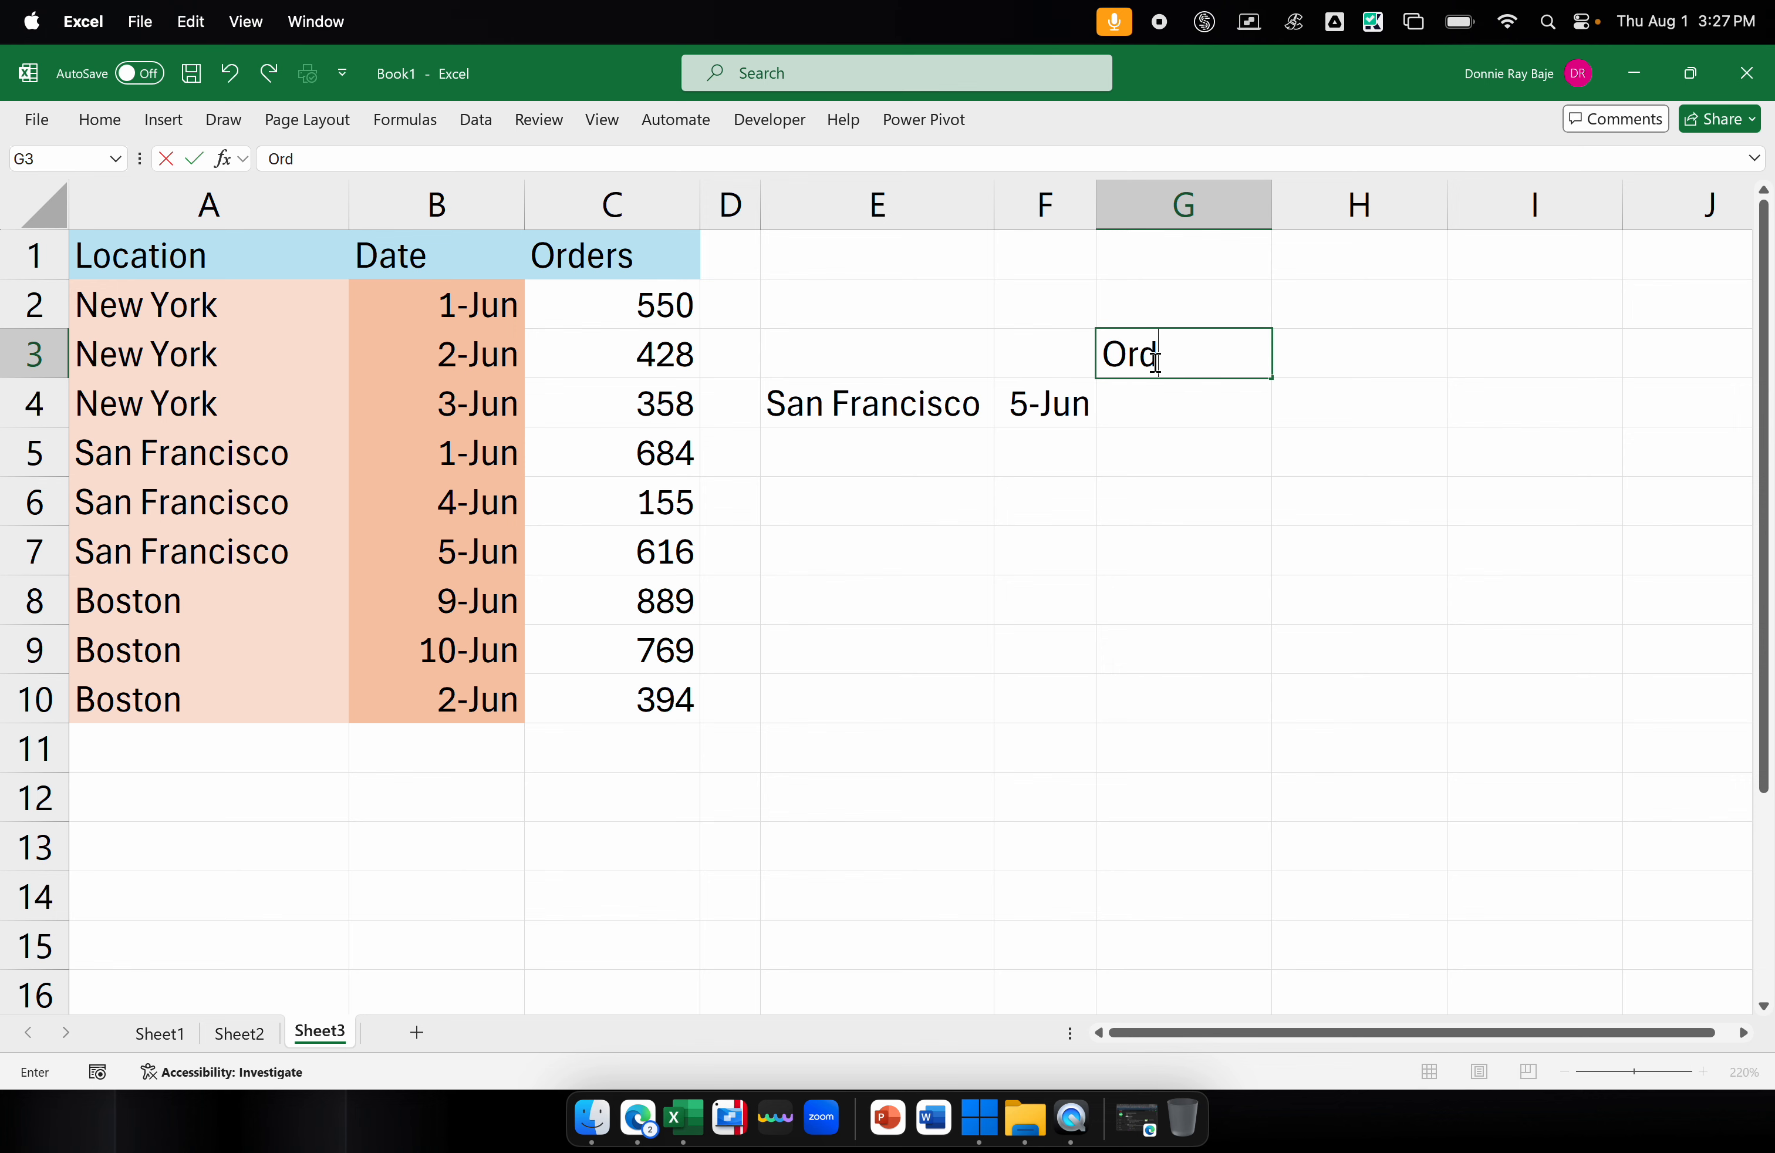
pyautogui.click(1176, 418)
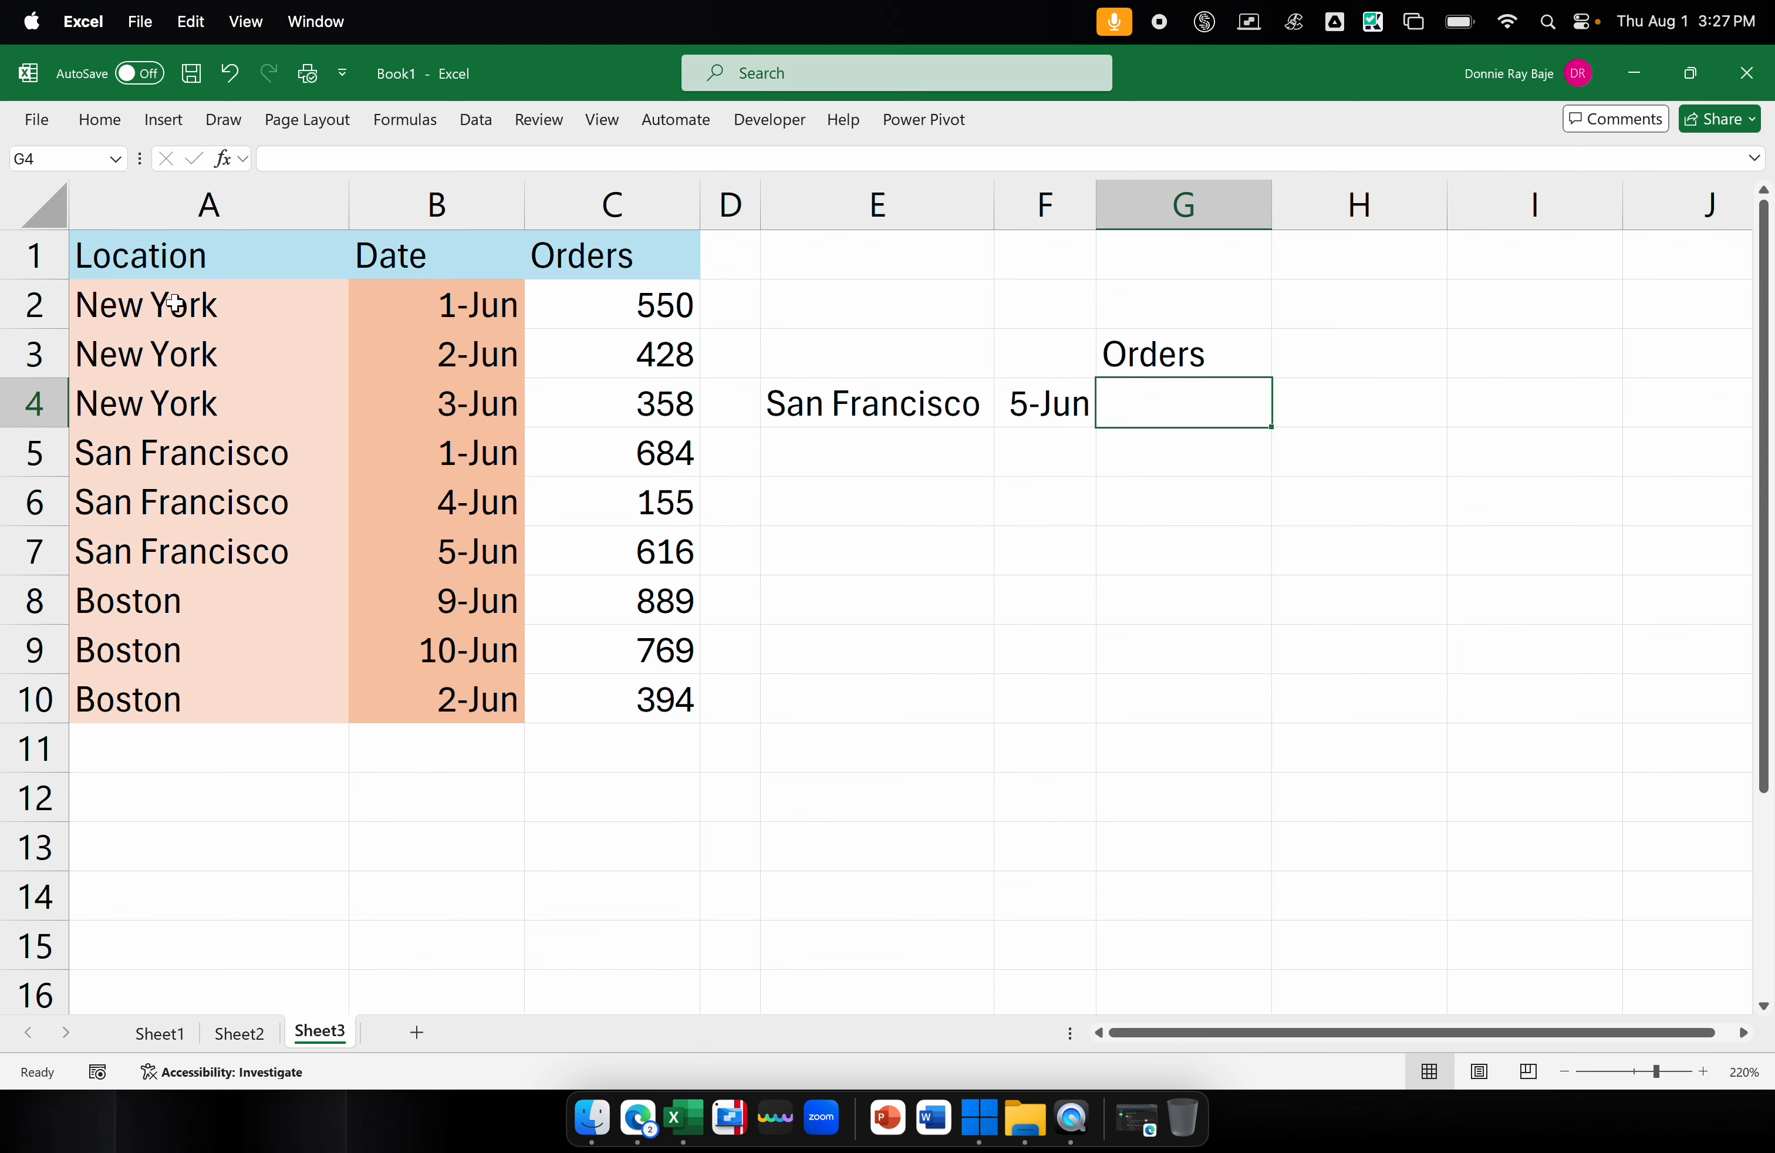
pyautogui.moveTo(209, 304); pyautogui.dragTo(199, 435)
pyautogui.moveTo(479, 304); pyautogui.dragTo(484, 395)
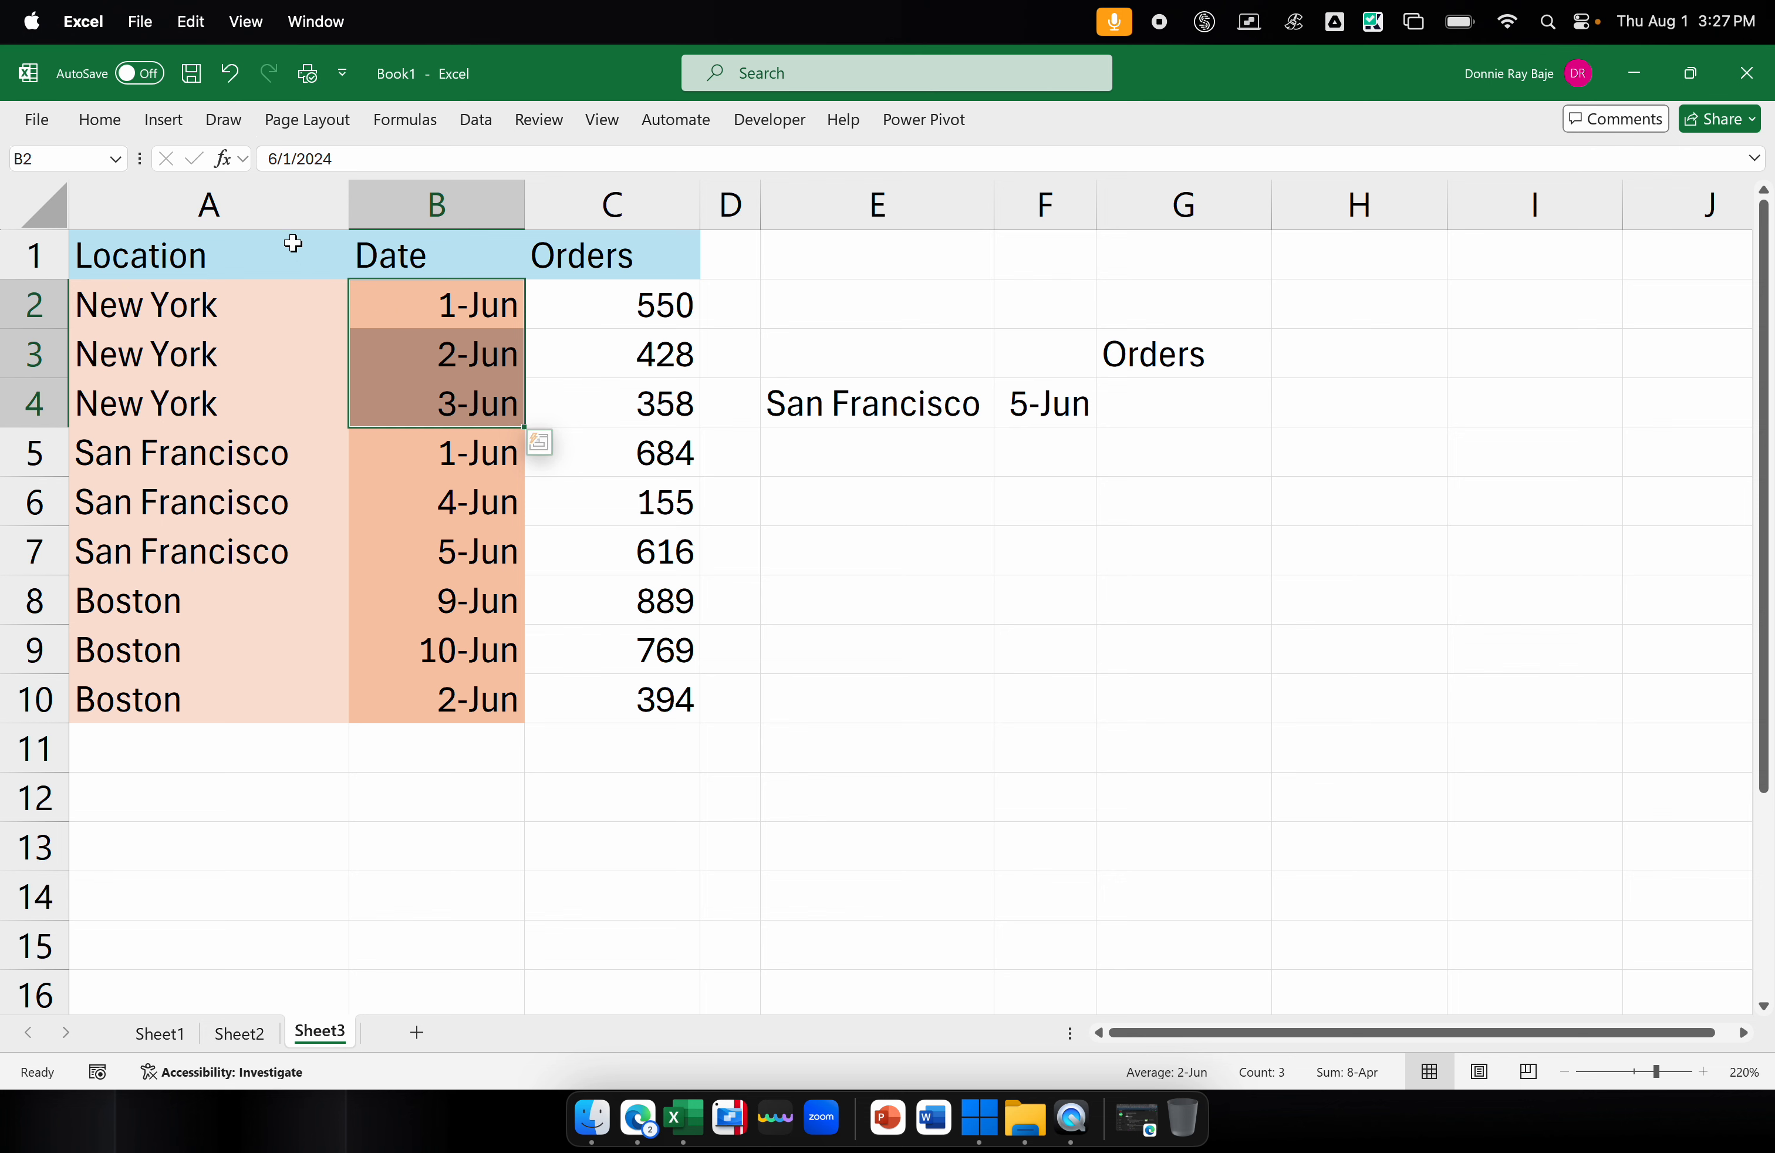
pyautogui.click(593, 308)
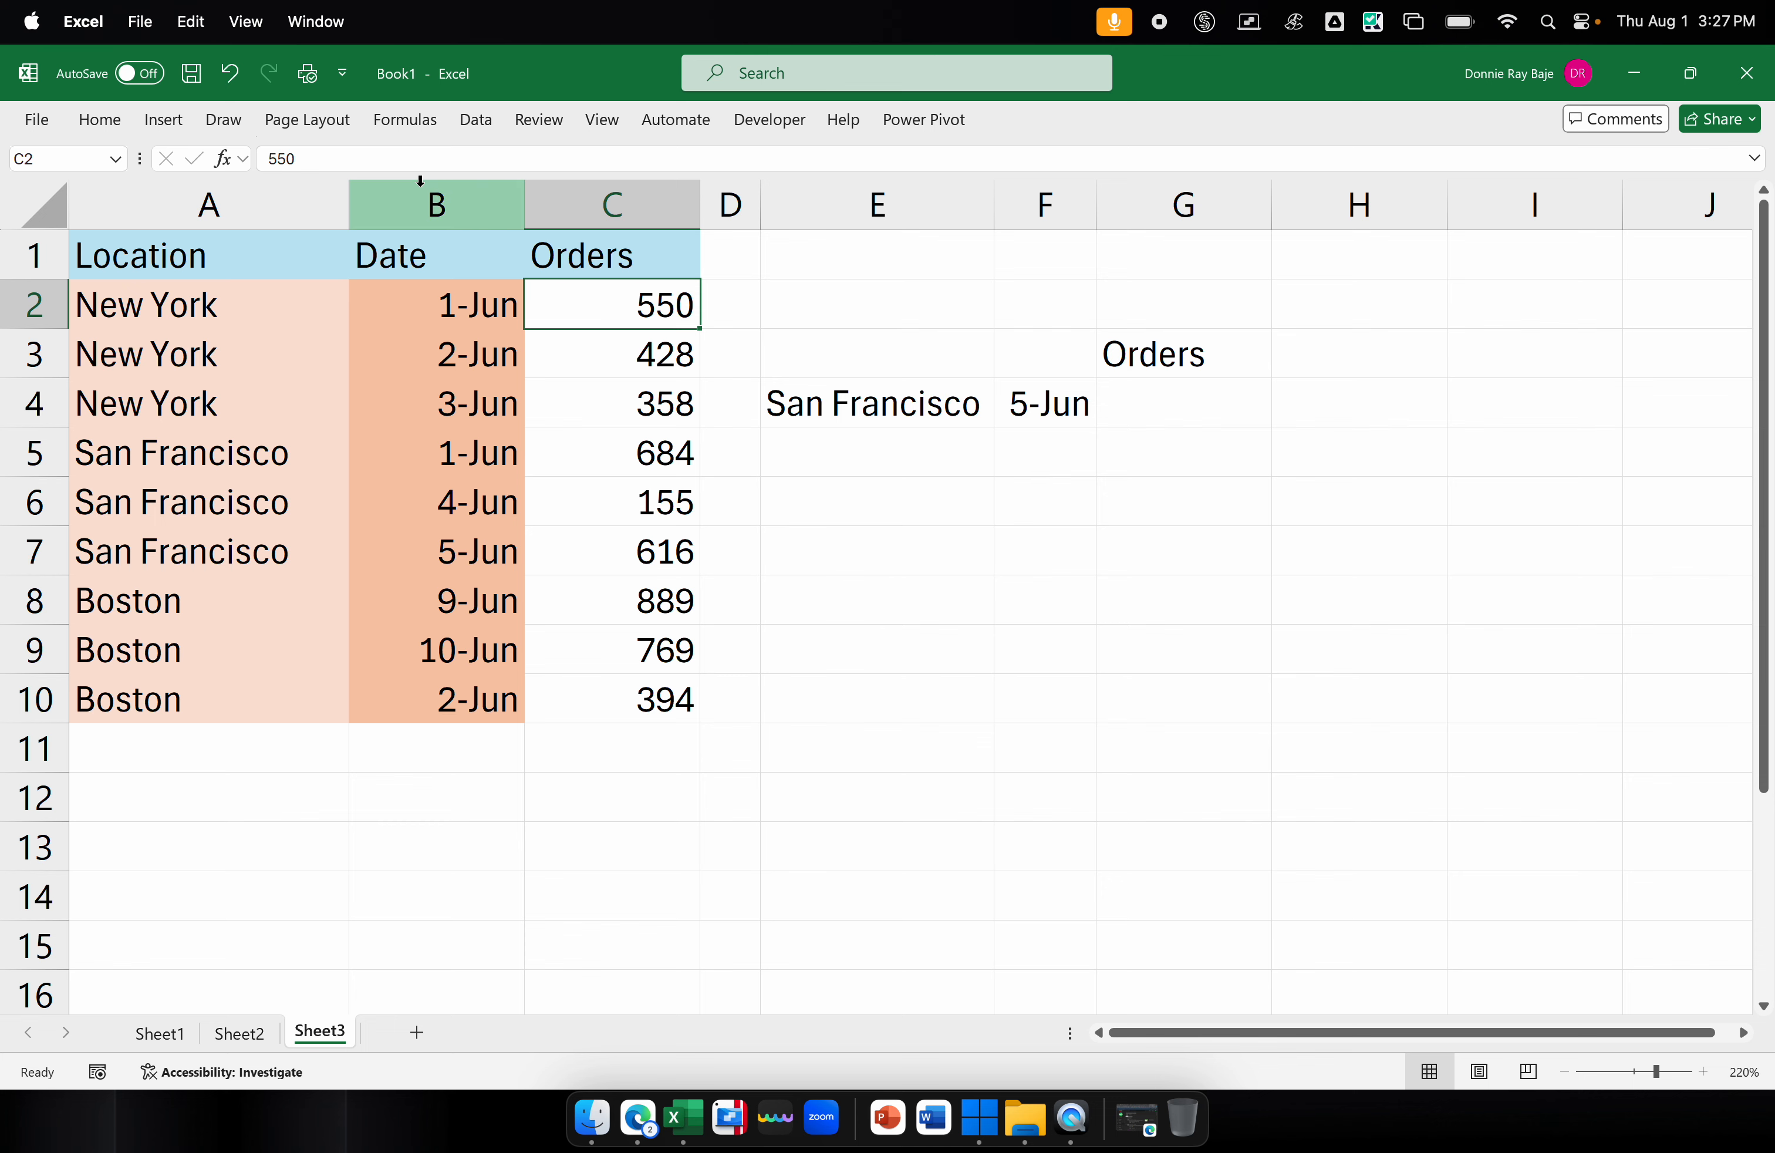
# Narrow columns A, B and D slightly
pyautogui.moveTo(348, 194); pyautogui.dragTo(339, 194)
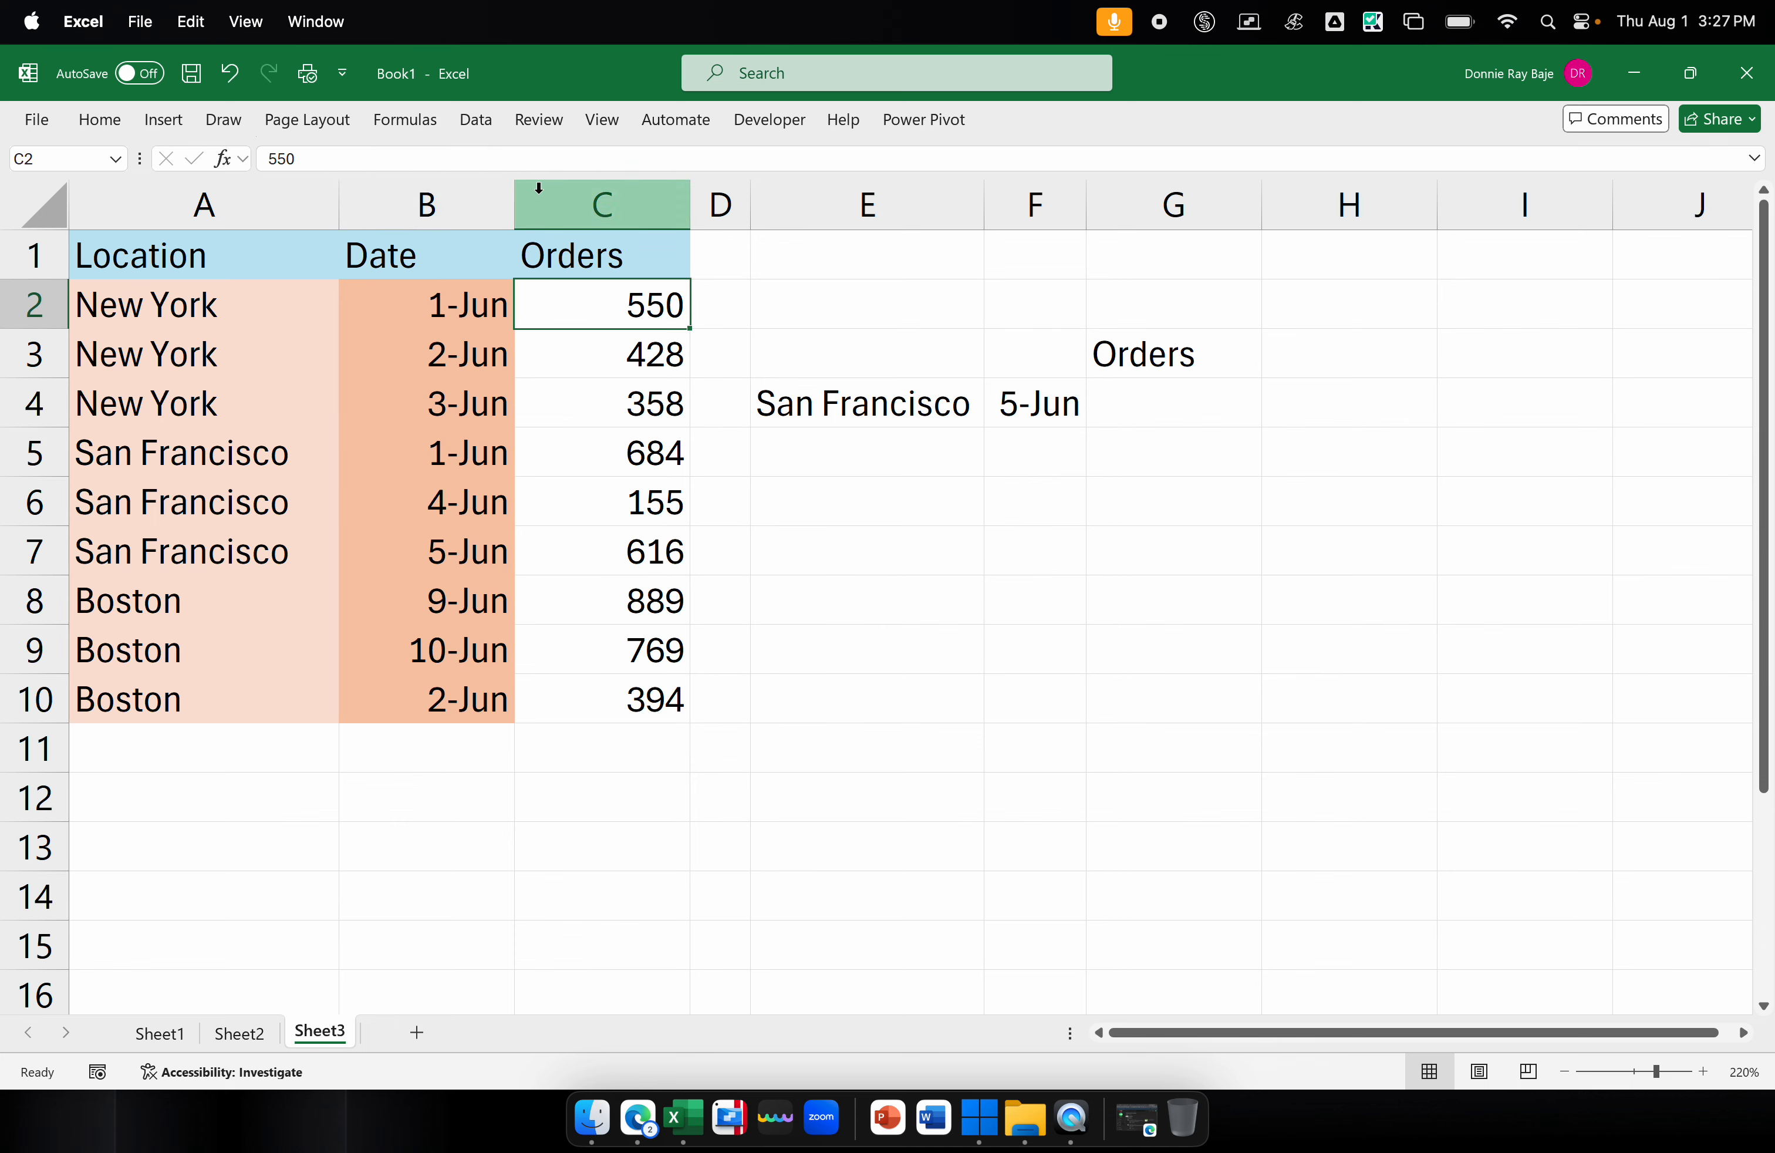
pyautogui.moveTo(515, 196); pyautogui.dragTo(505, 194)
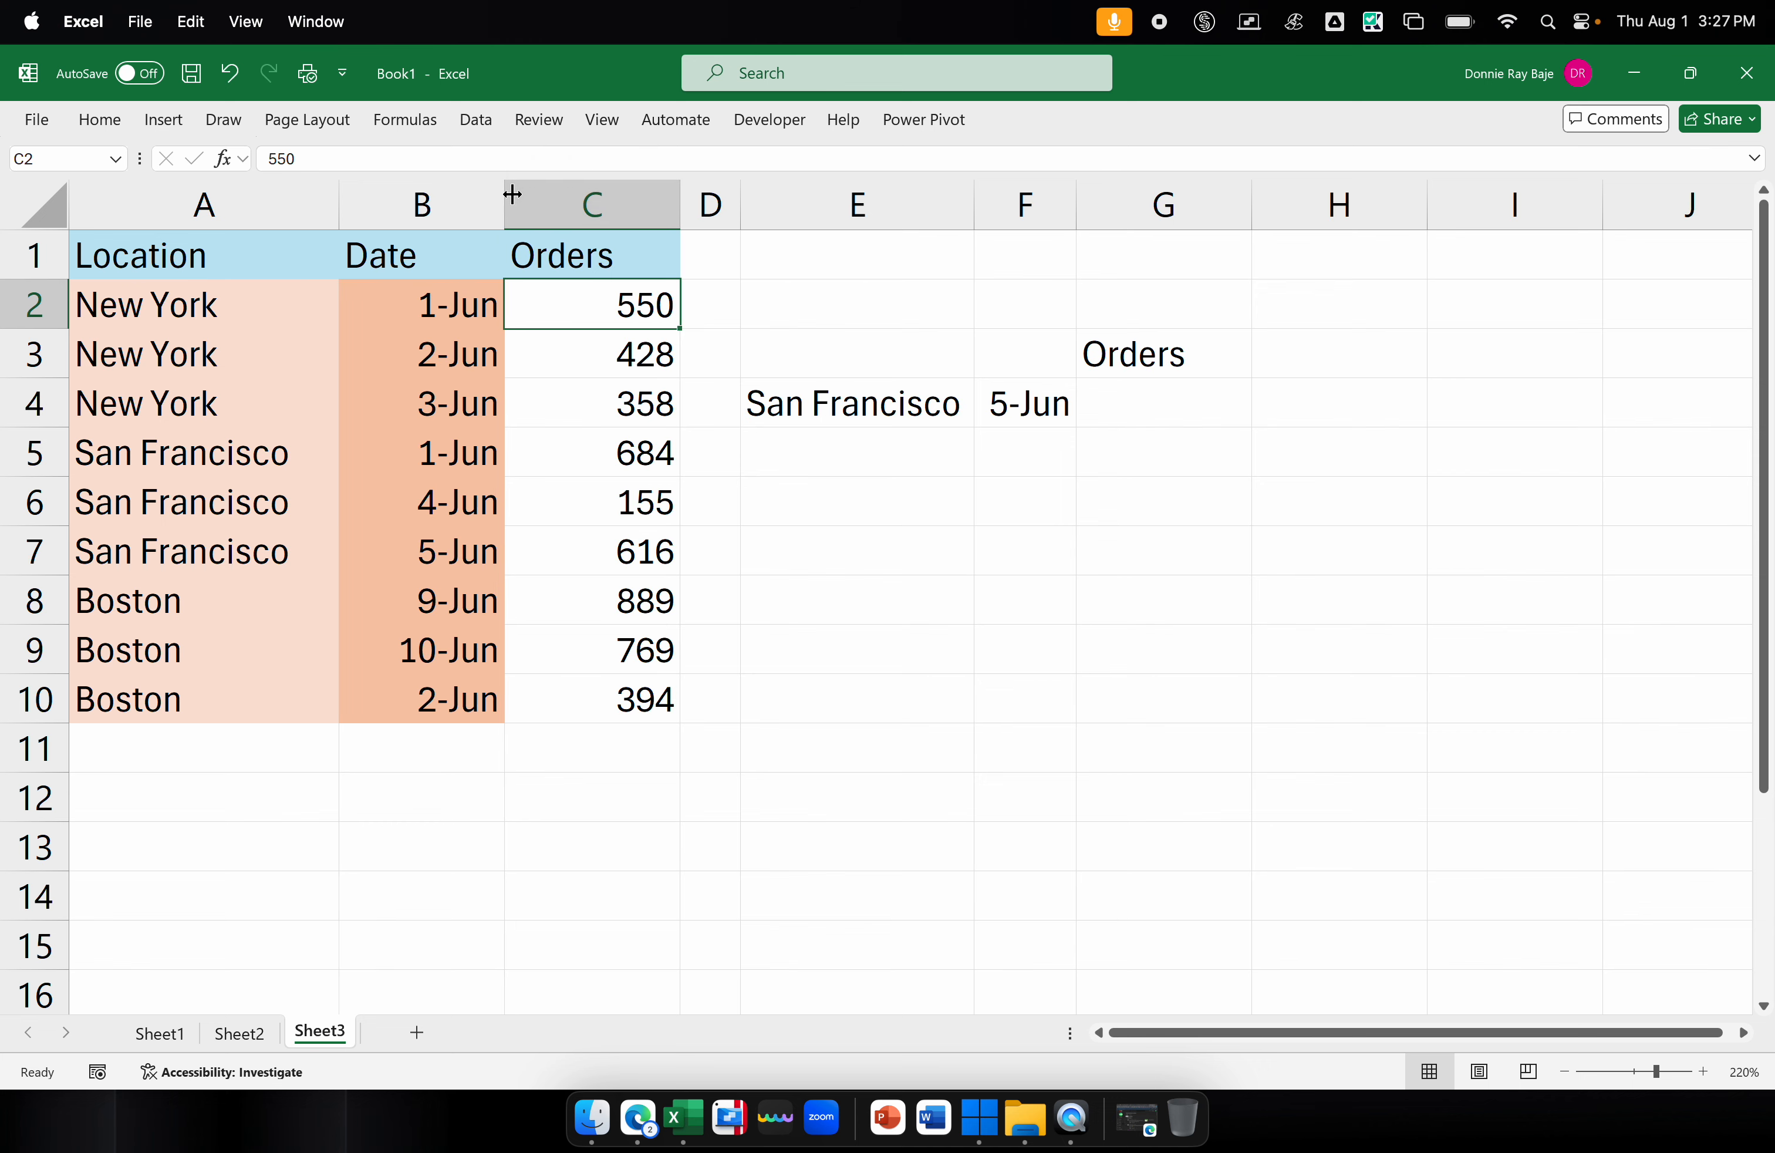
pyautogui.moveTo(740, 202); pyautogui.dragTo(729, 202)
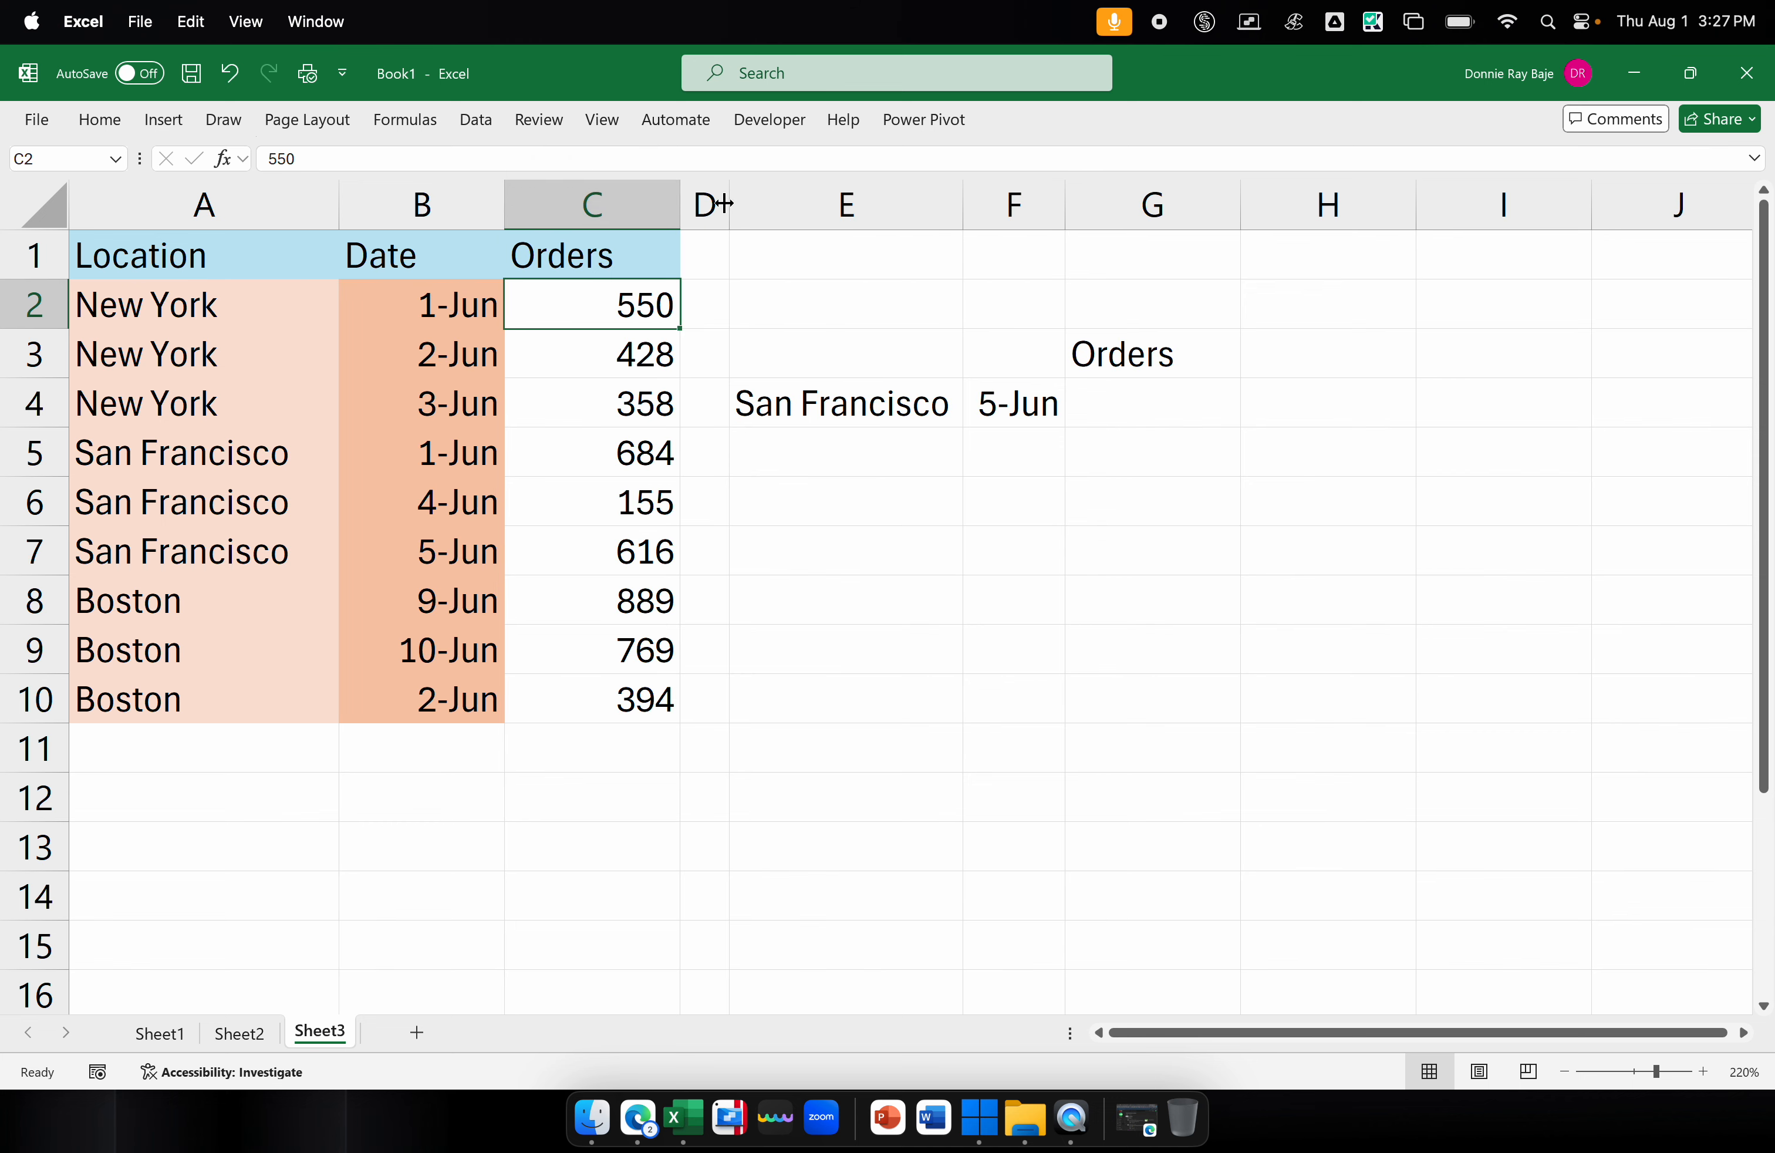
# Begin an INDEX formula in G4 with column C as the array and a nested MATCH as the row number: =INDEX(C:C,MATCH(
pyautogui.click(1570, 1072)
pyautogui.click(1570, 1072)
pyautogui.click(1570, 1072)
pyautogui.click(1002, 381)
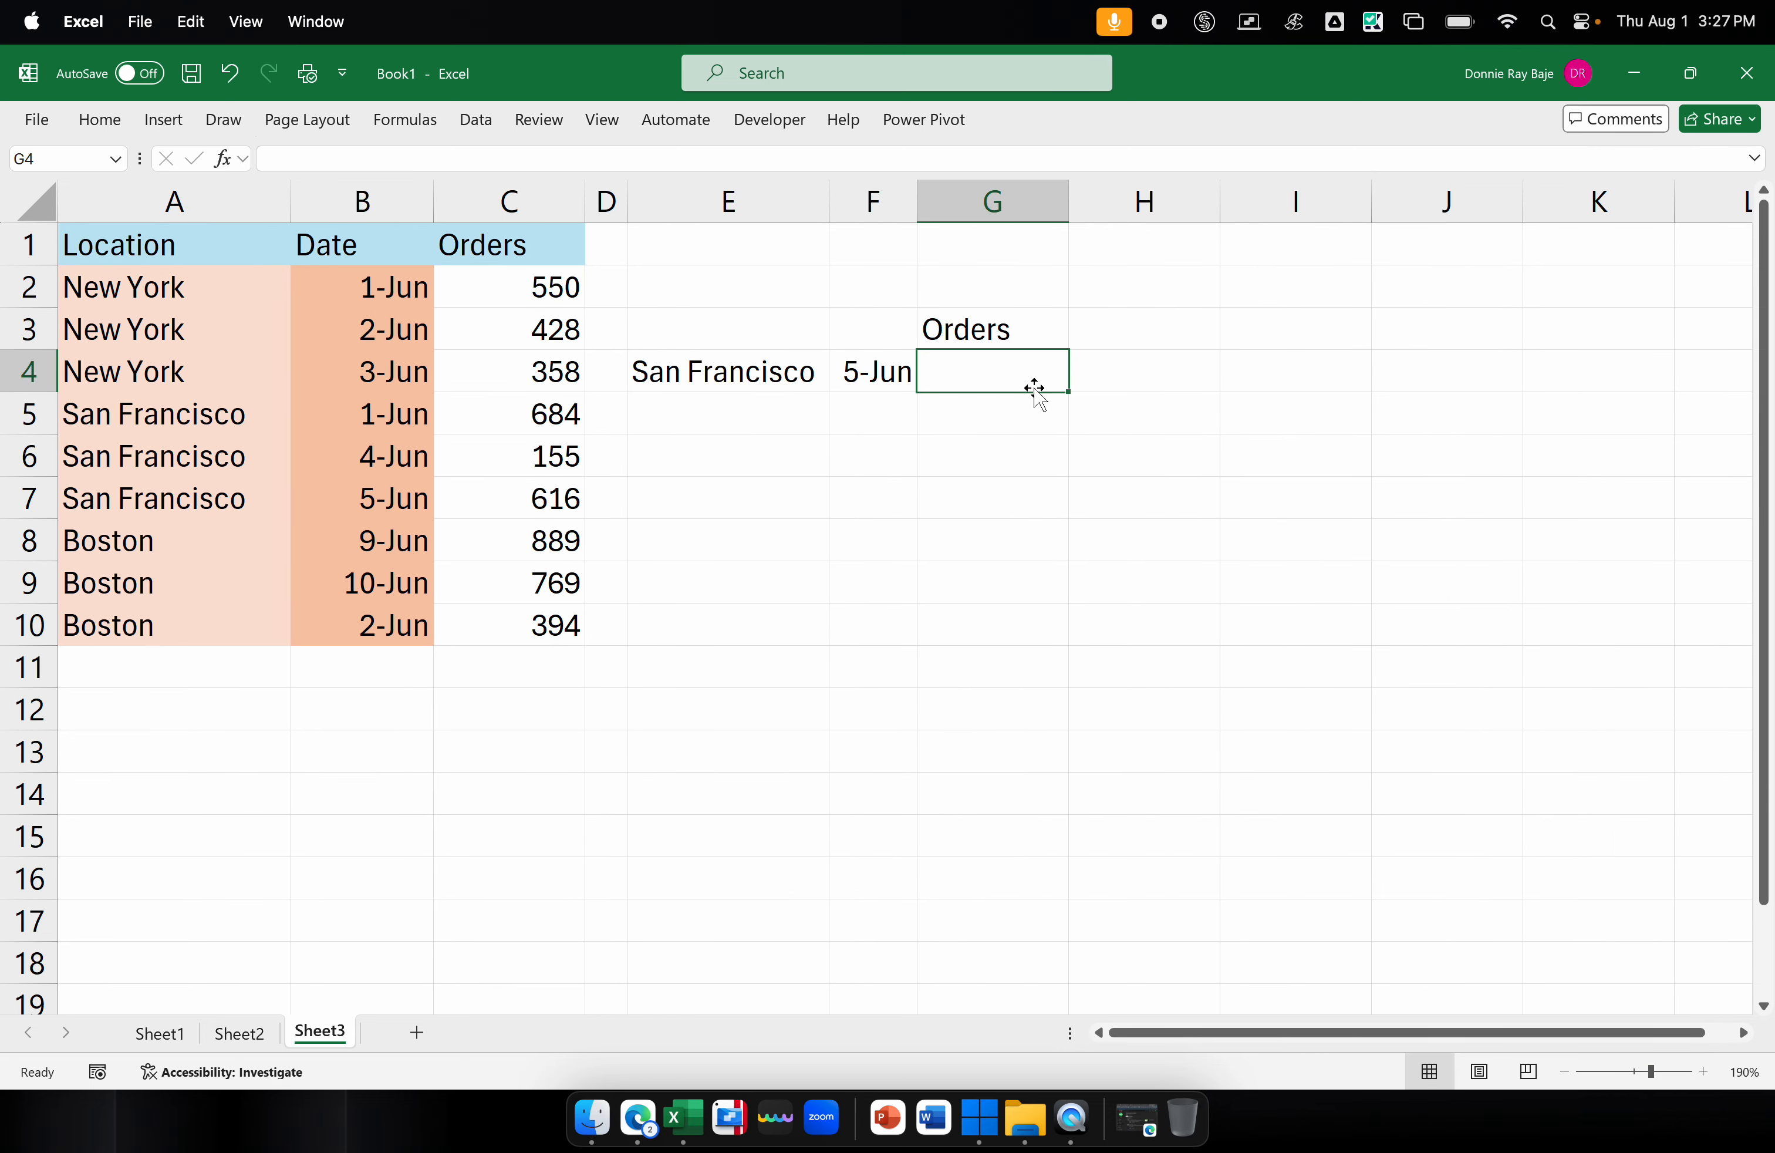
pyautogui.write('=')
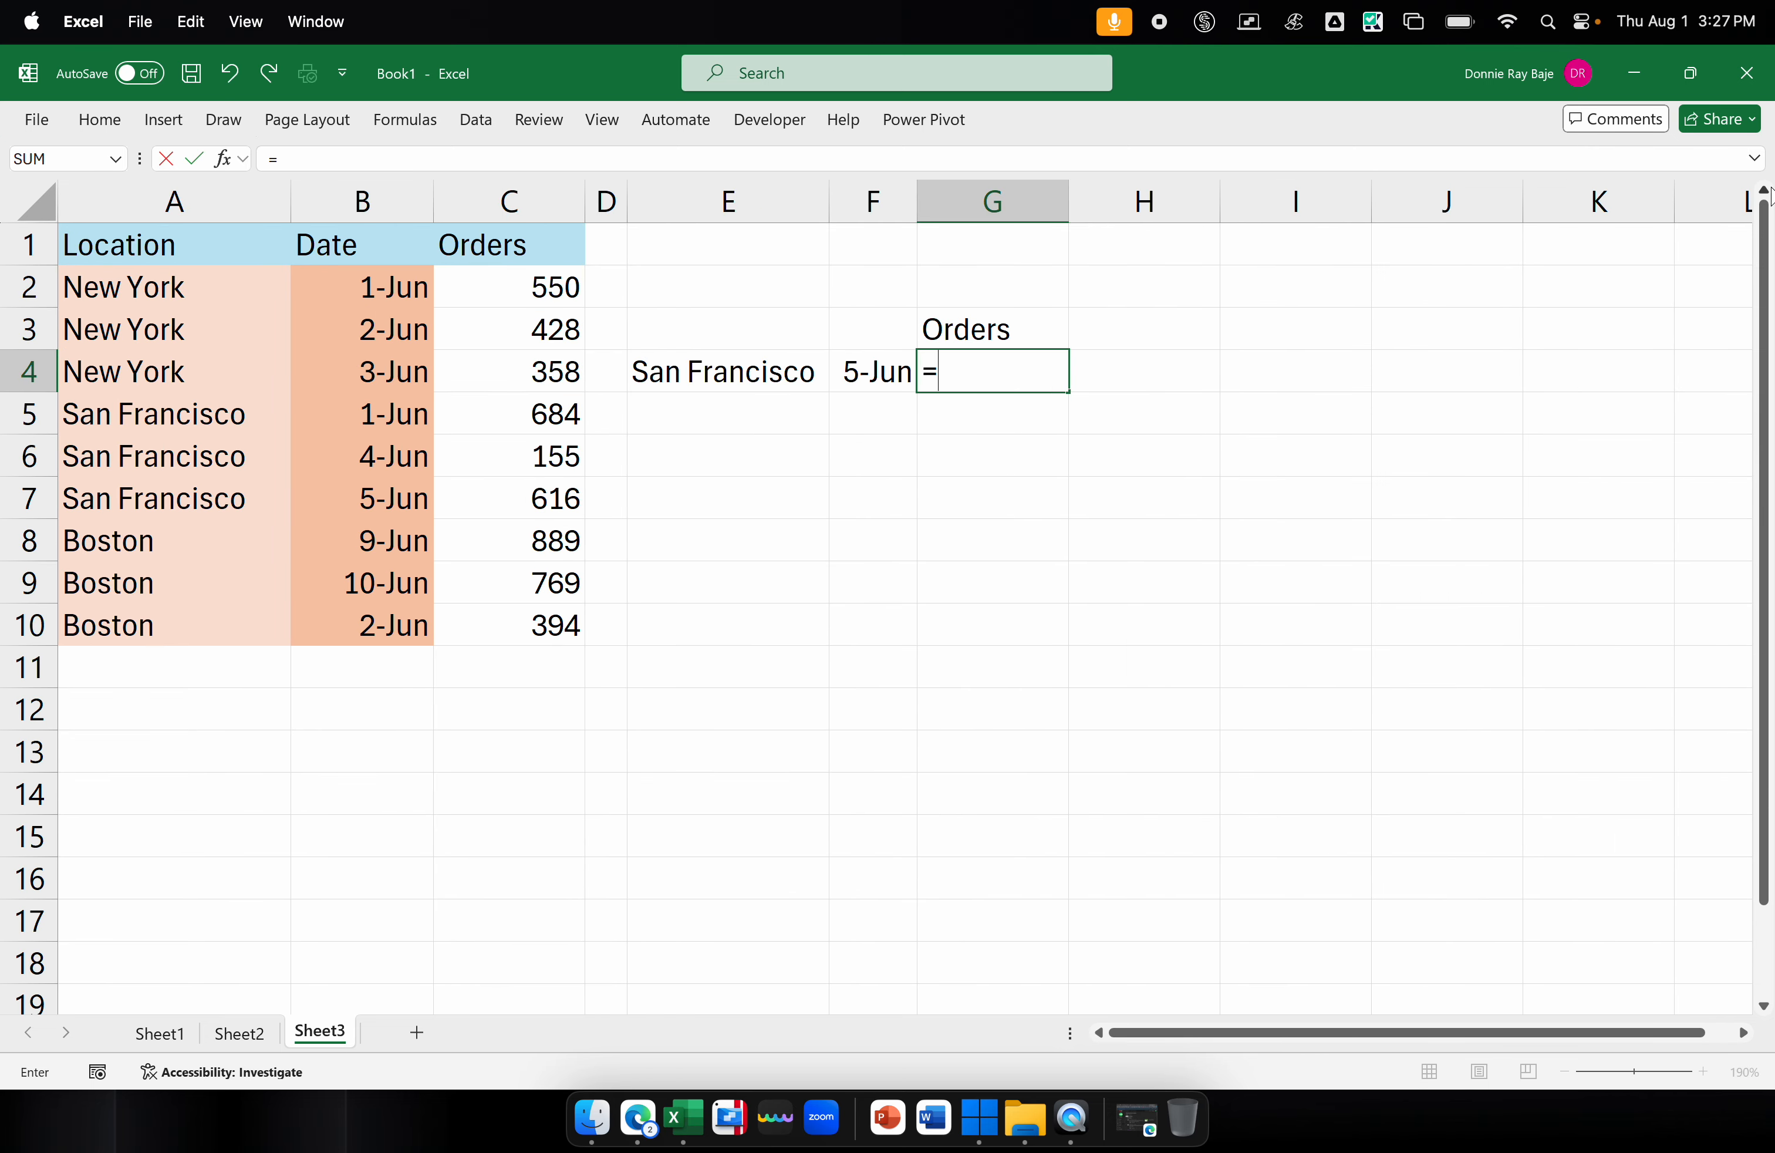
pyautogui.write('INDEX(')
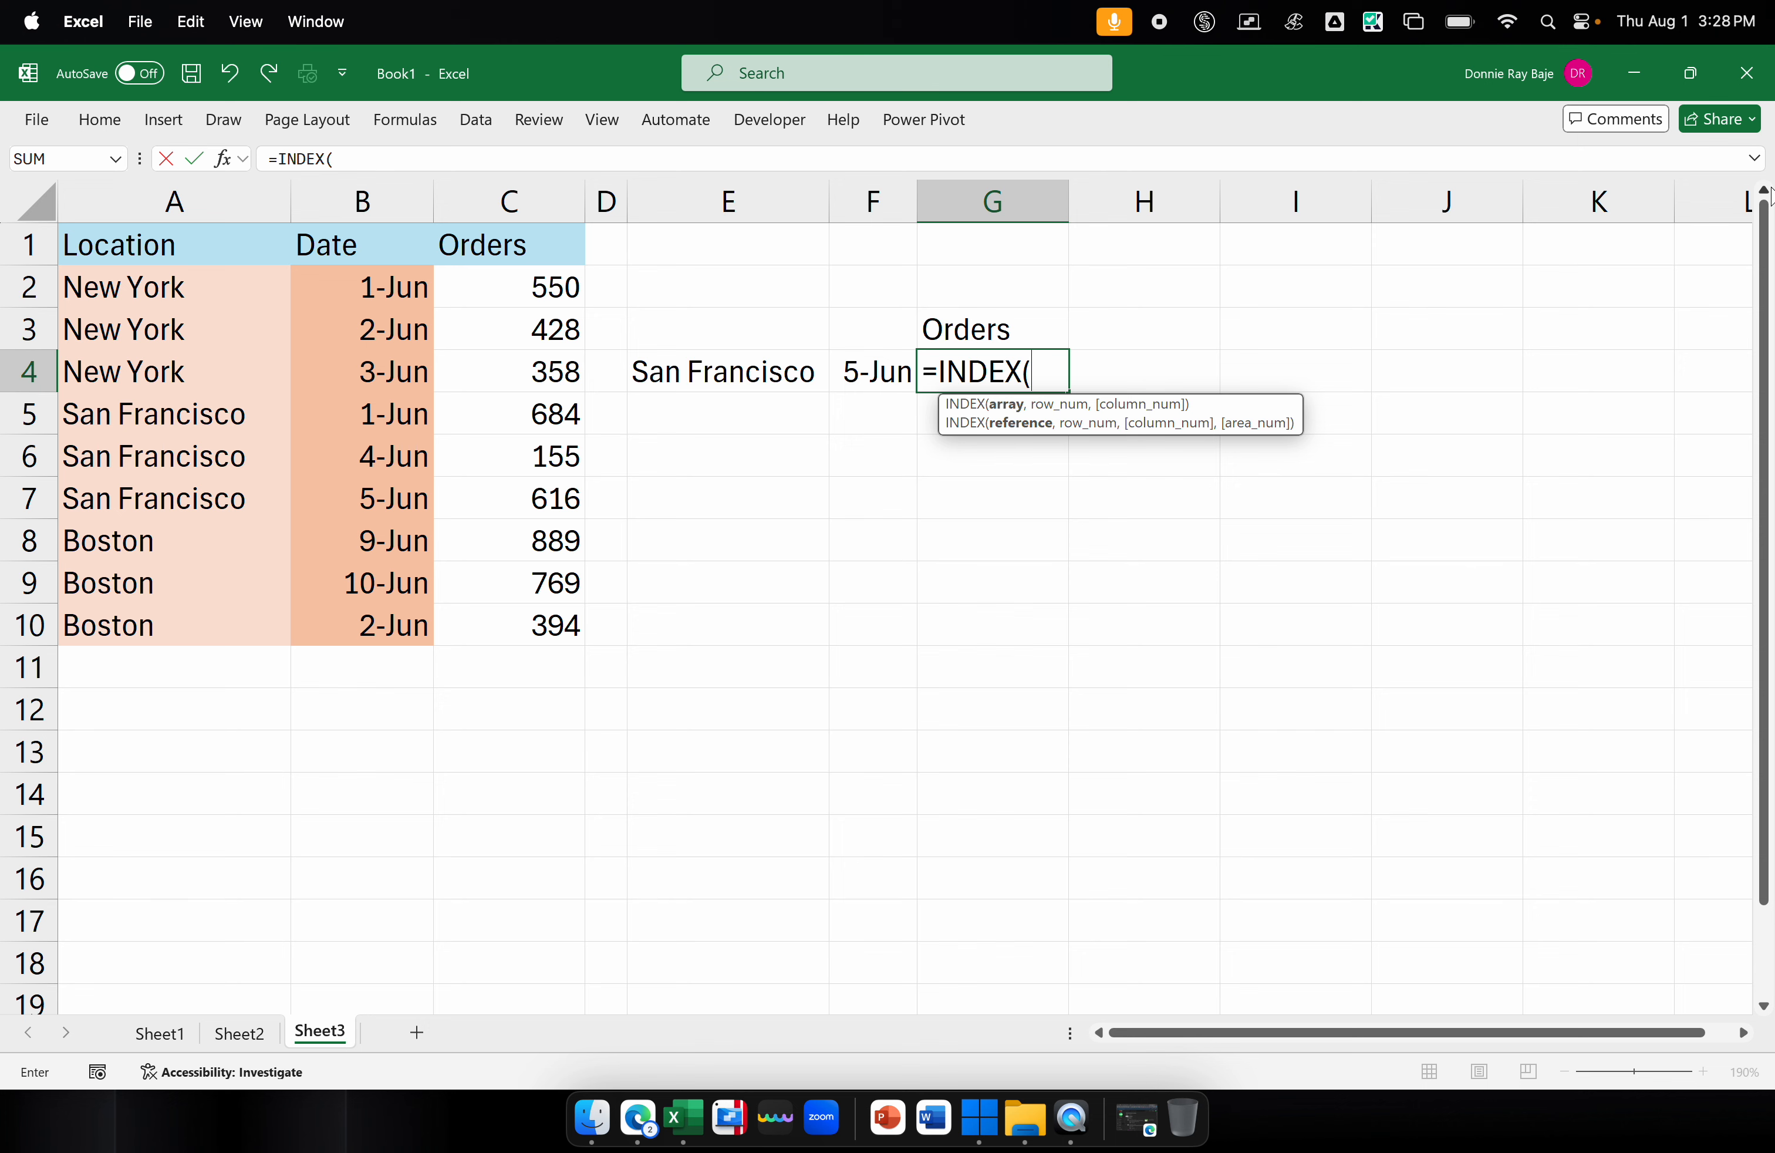
pyautogui.click(529, 201)
pyautogui.write(',')
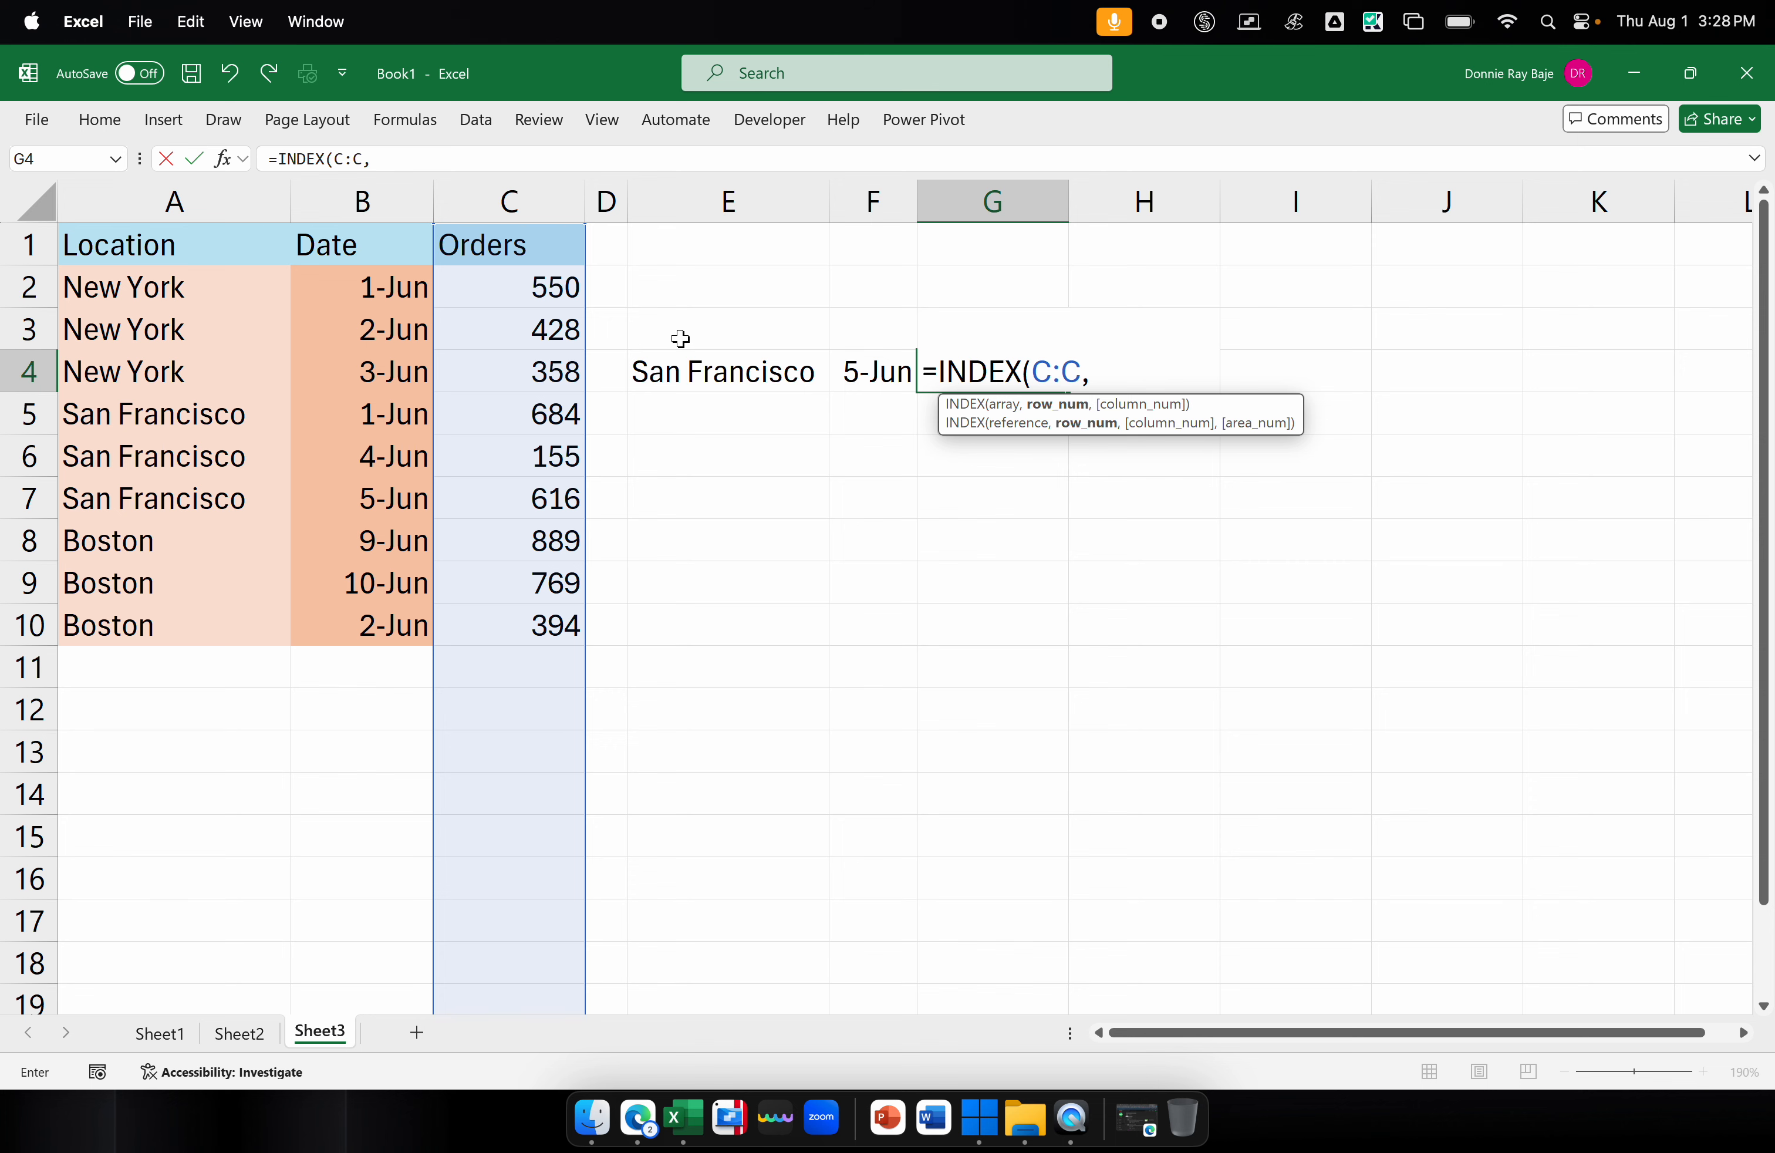
pyautogui.write('MATCH')
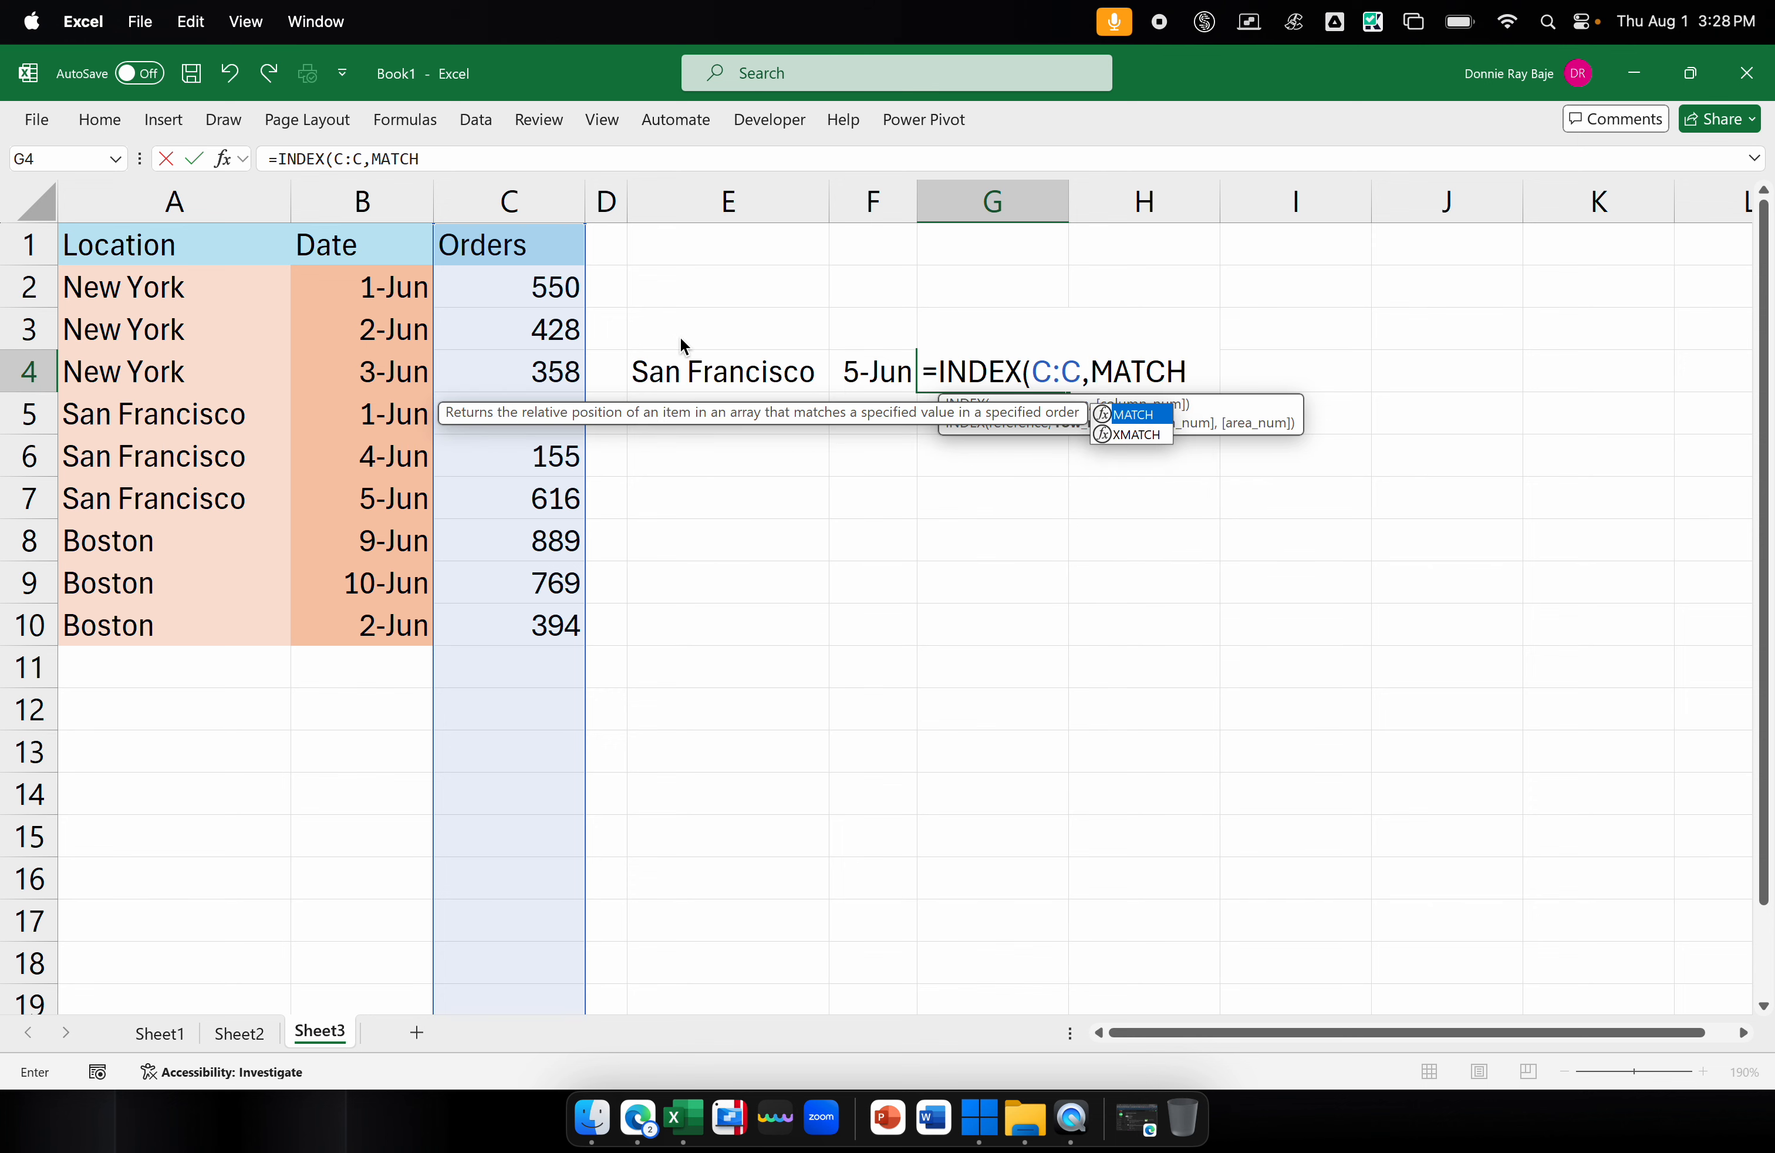
pyautogui.write('(')
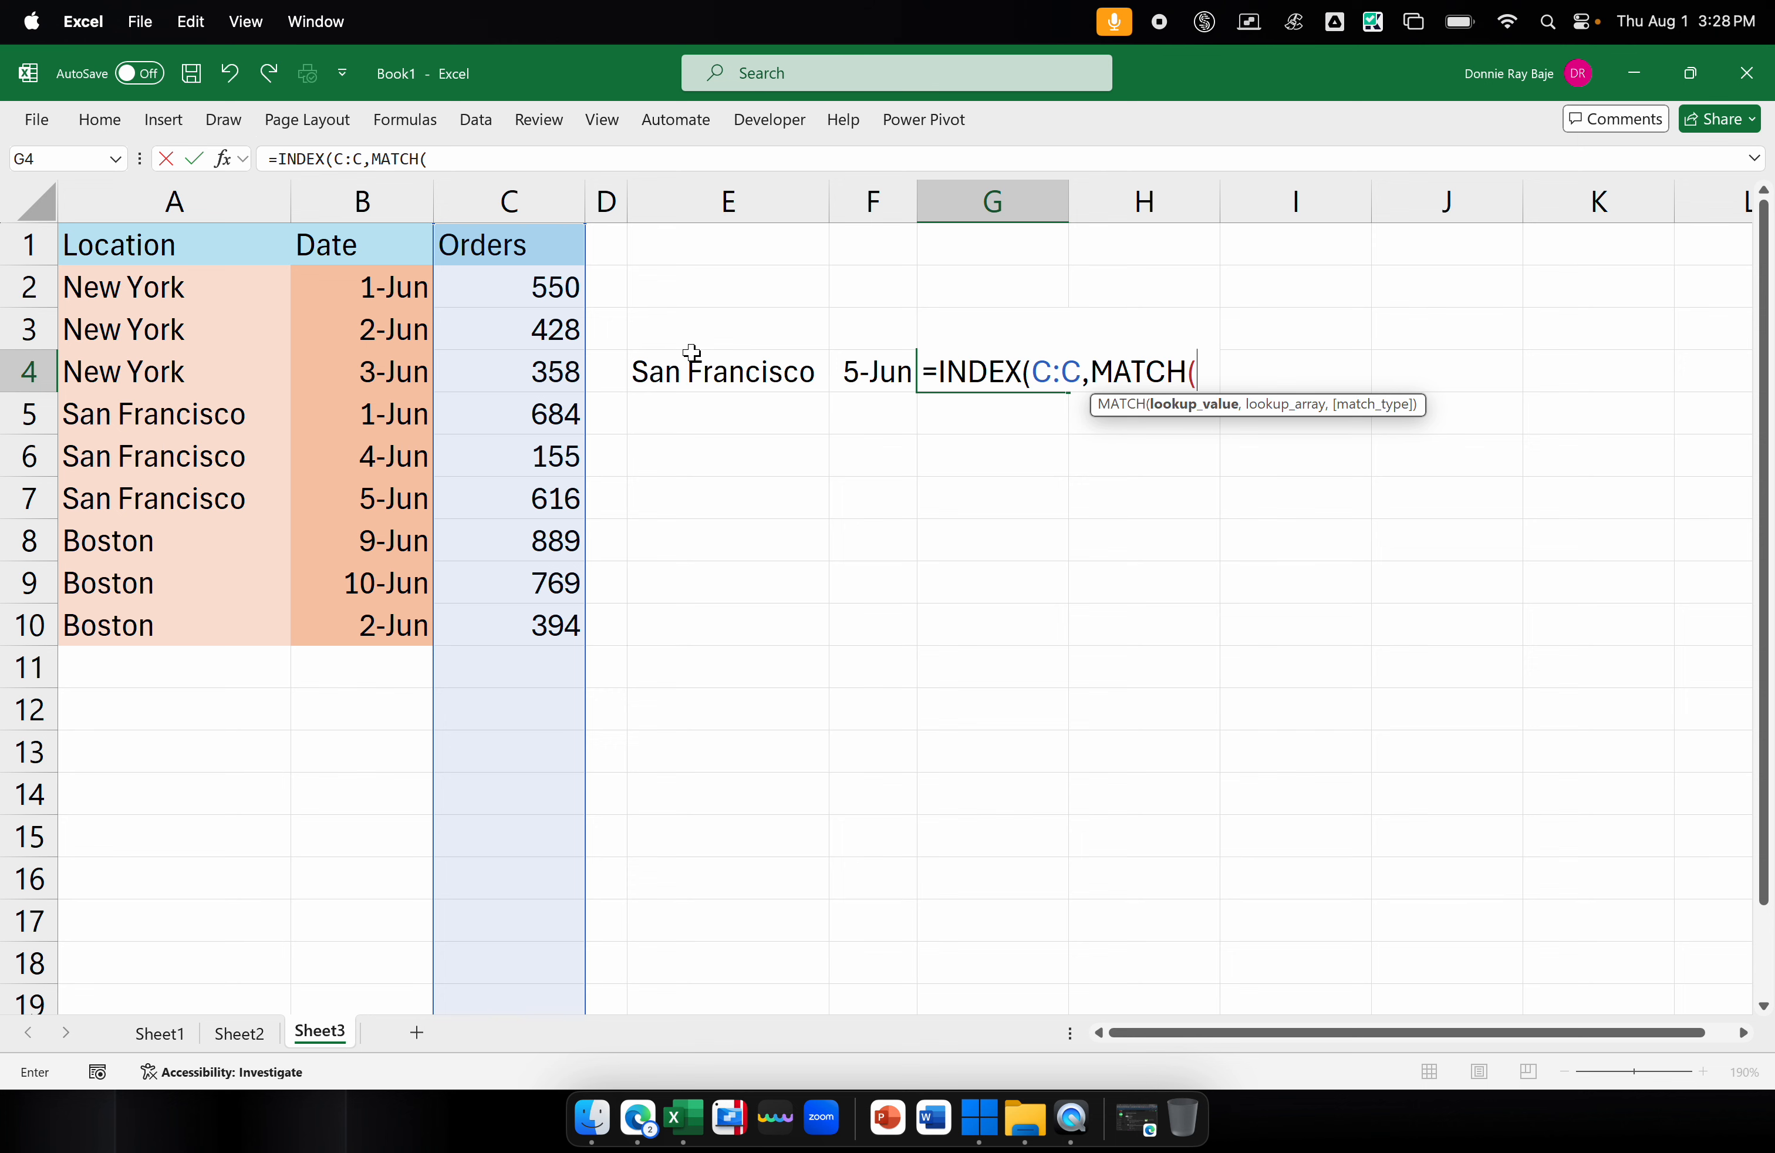
pyautogui.click(695, 364)
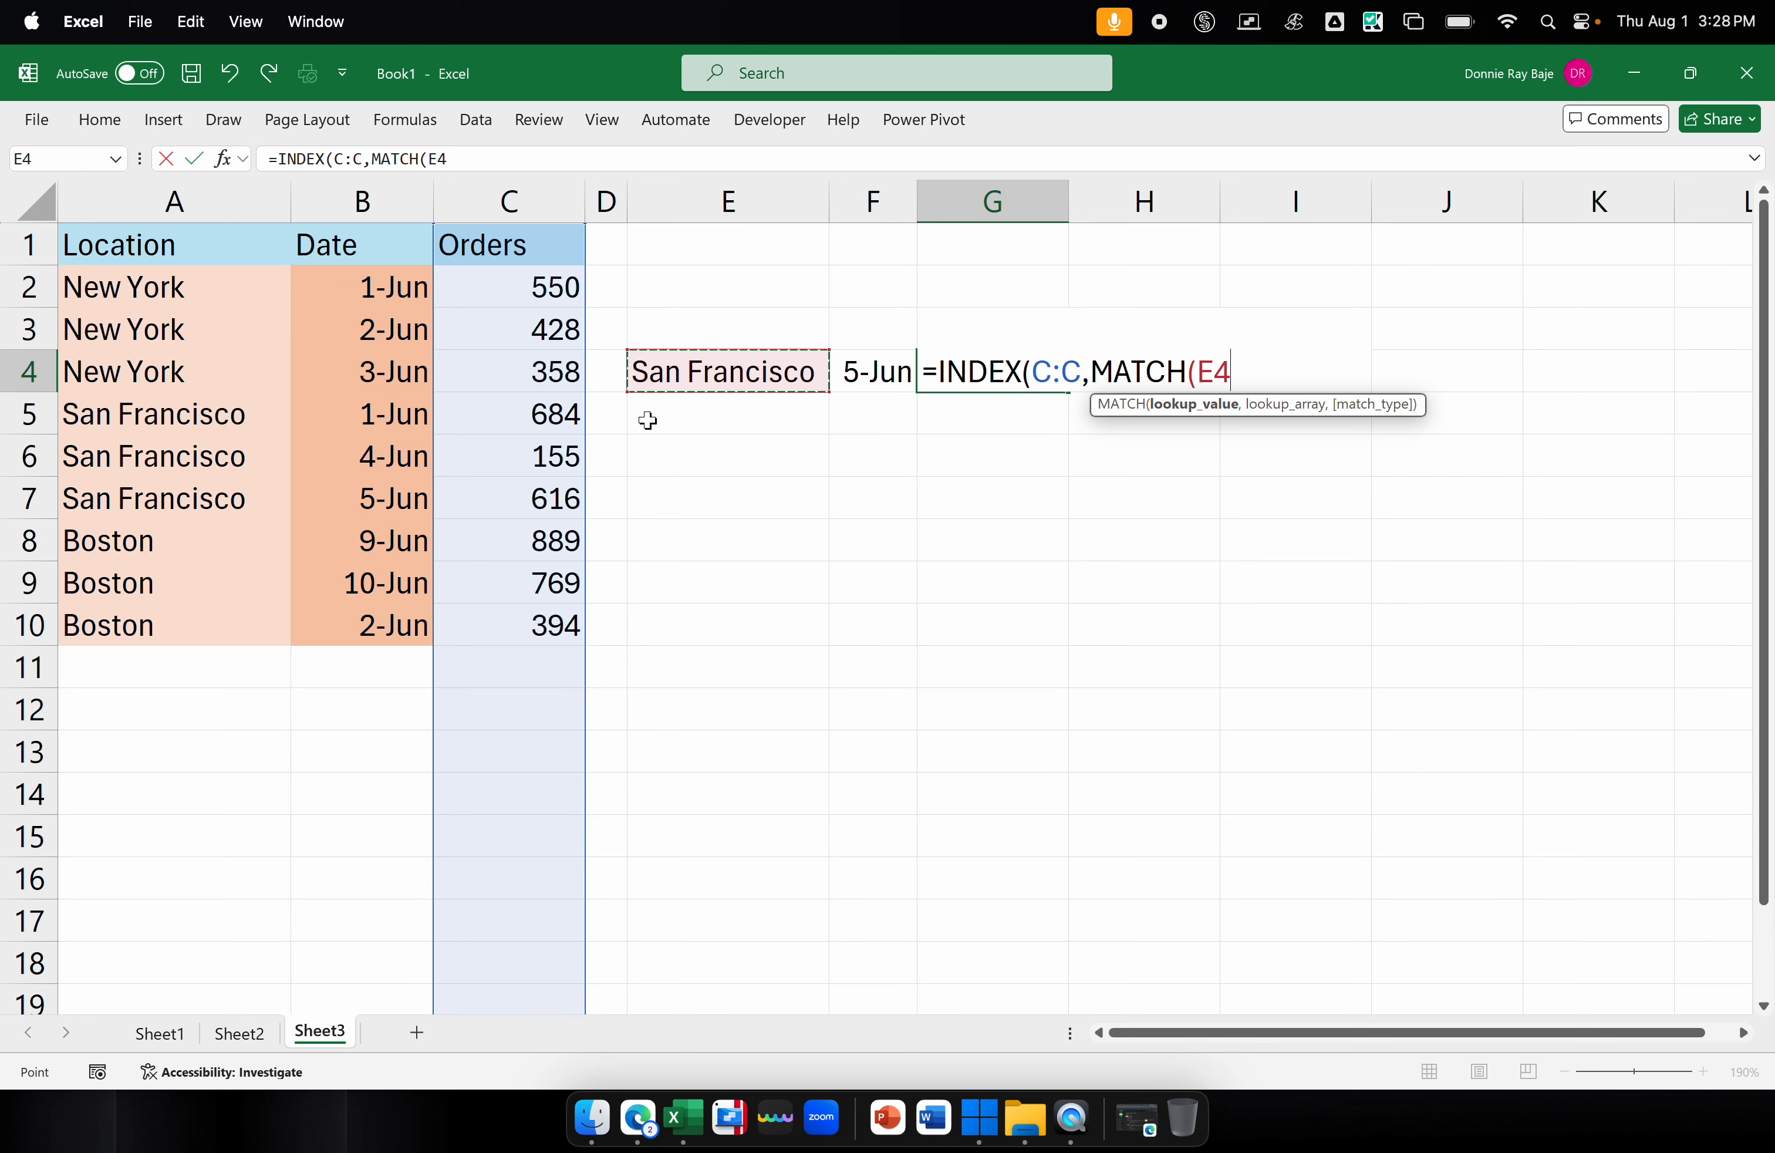
pyautogui.write('&')
pyautogui.click(870, 370)
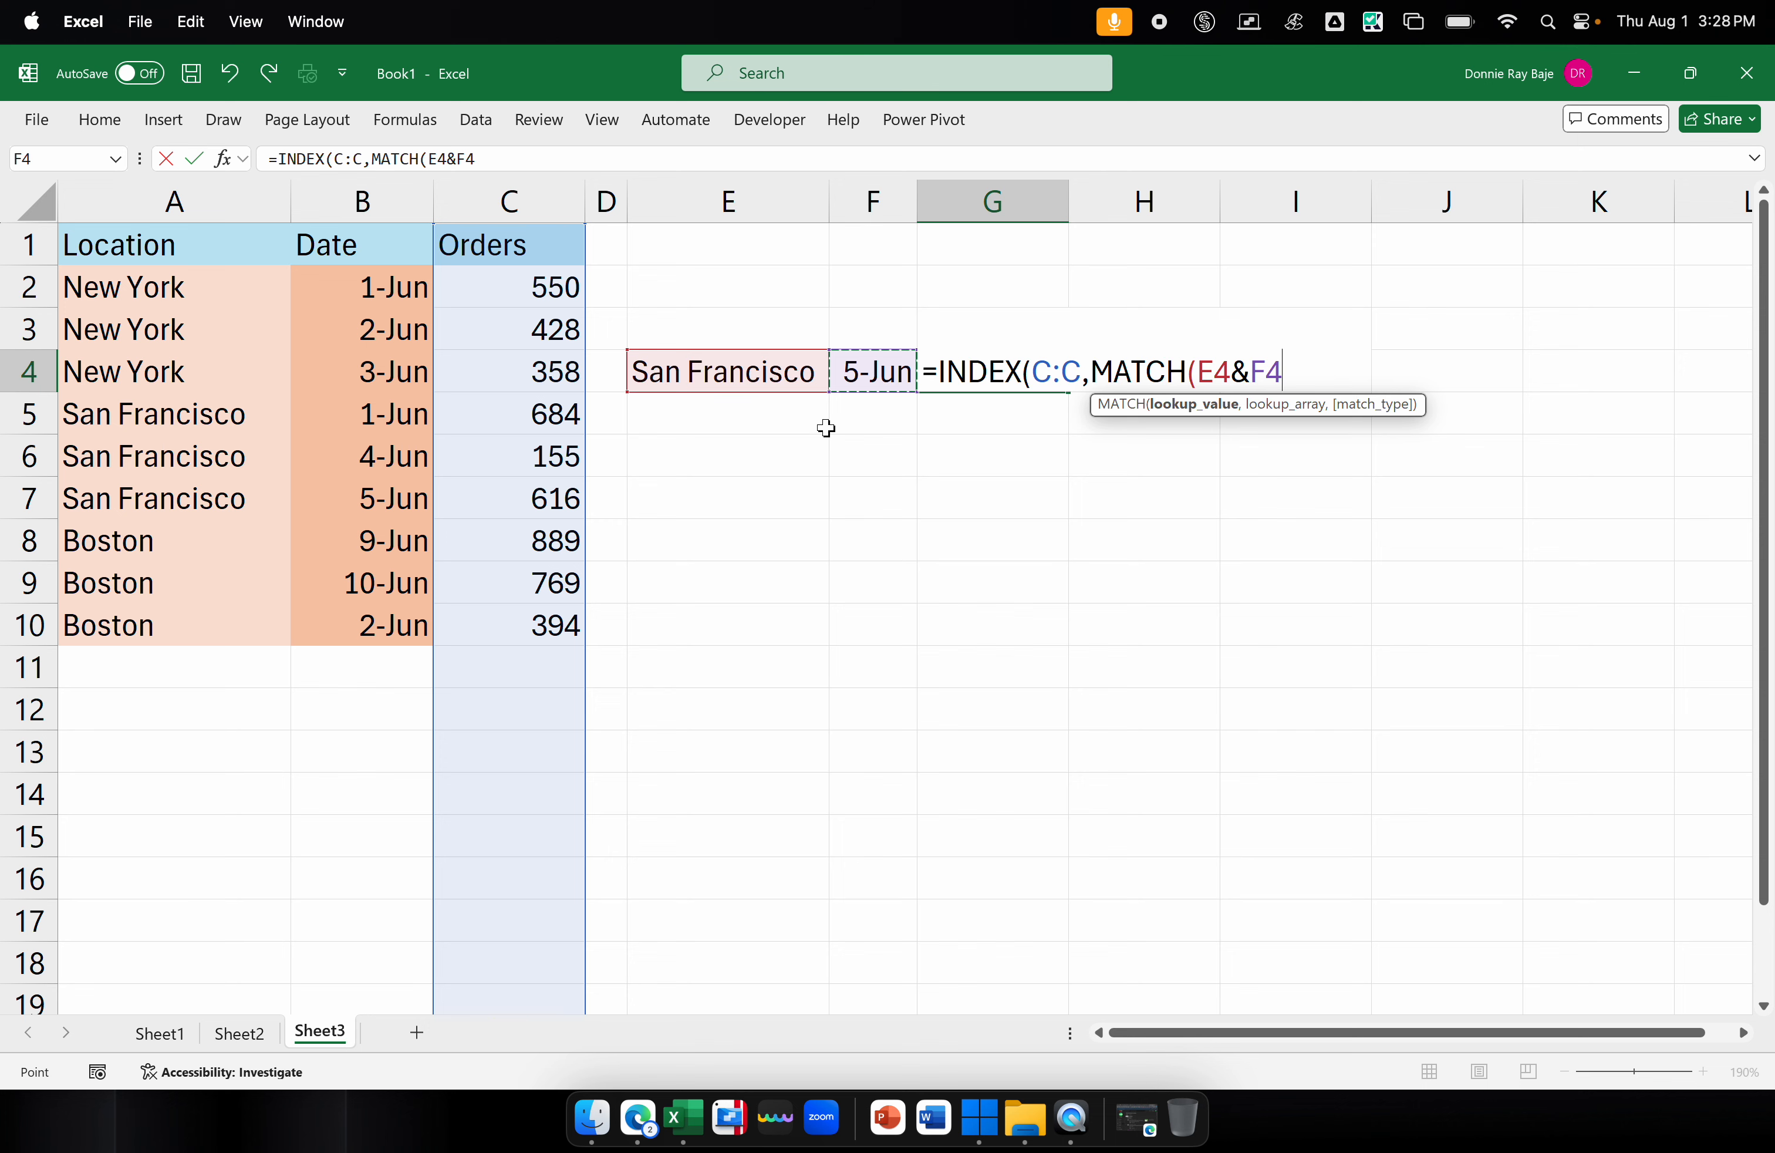
pyautogui.press('BackSpace')
pyautogui.press('BackSpace')
pyautogui.press('BackSpace')
pyautogui.press('BackSpace')
pyautogui.press('BackSpace')
pyautogui.write('CONCA')
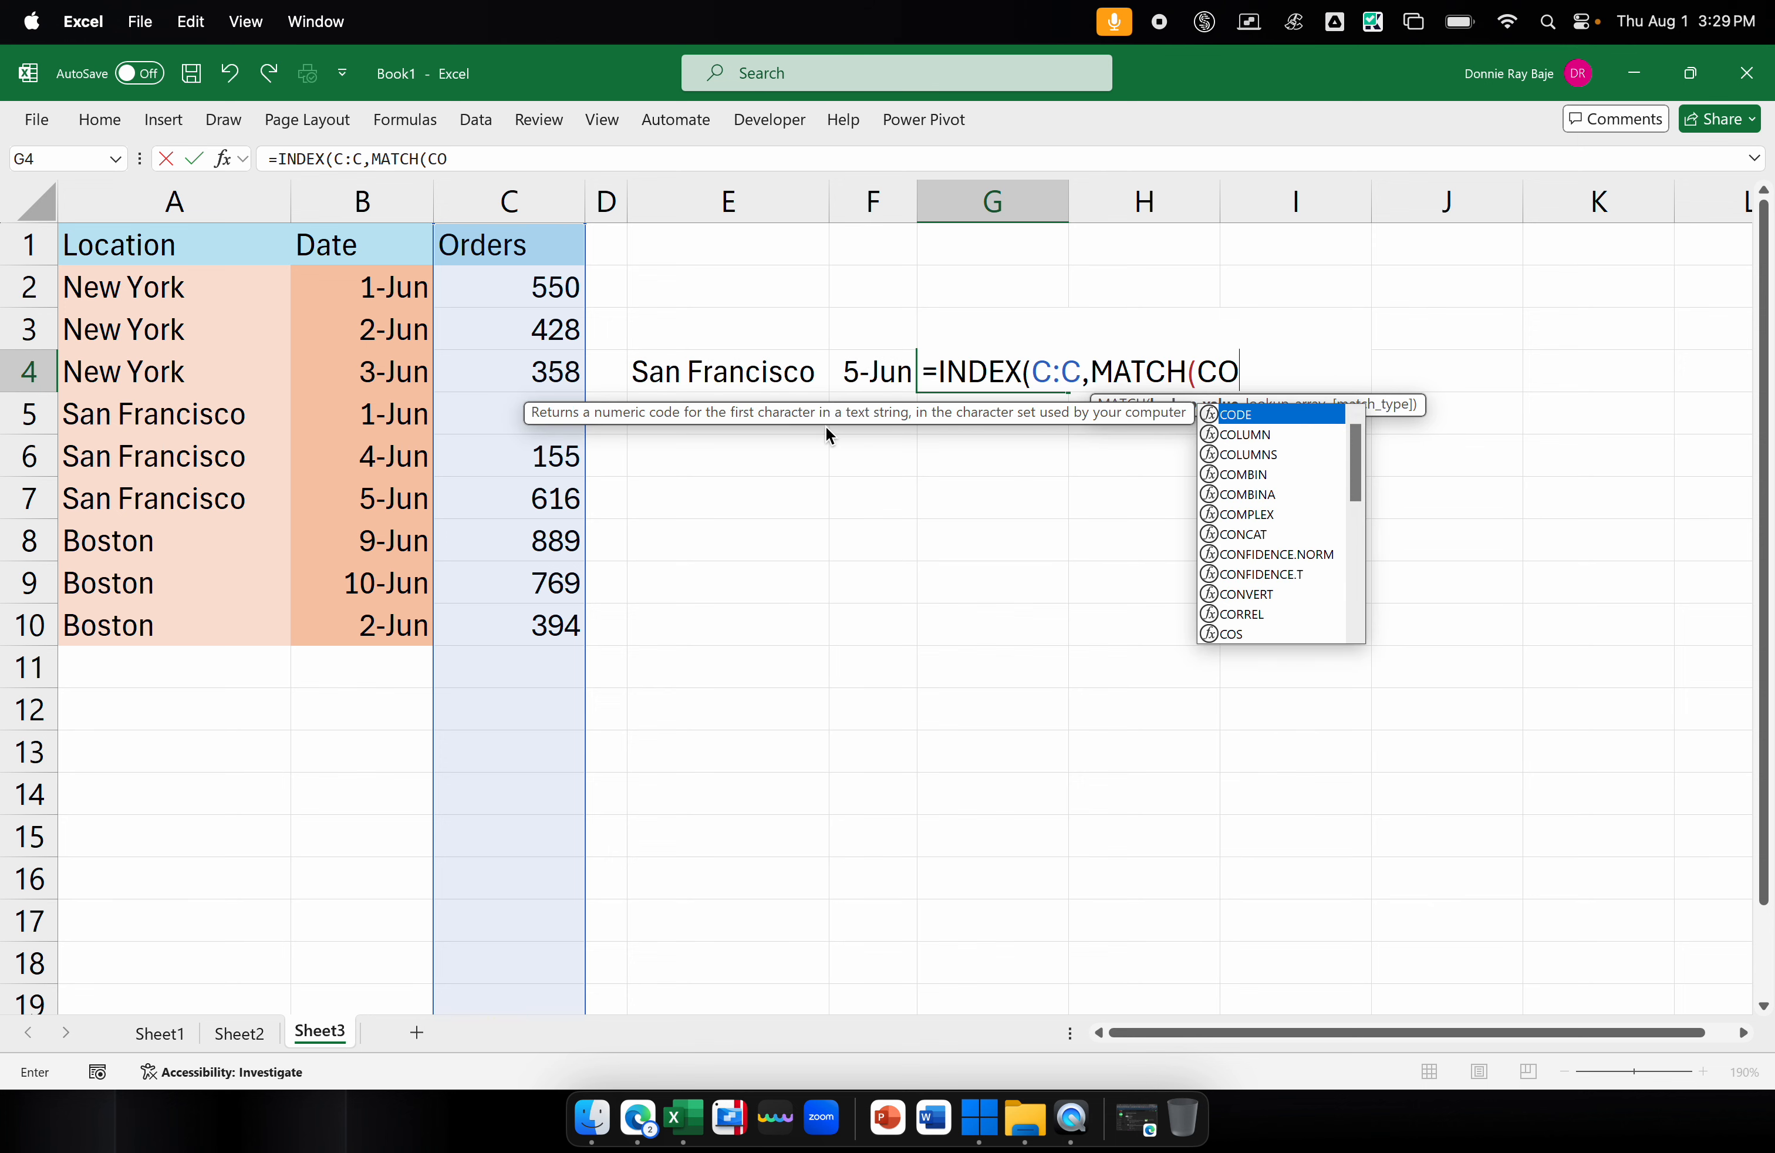
pyautogui.press('BackSpace')
pyautogui.press('BackSpace')
pyautogui.write('NCATENATE(')
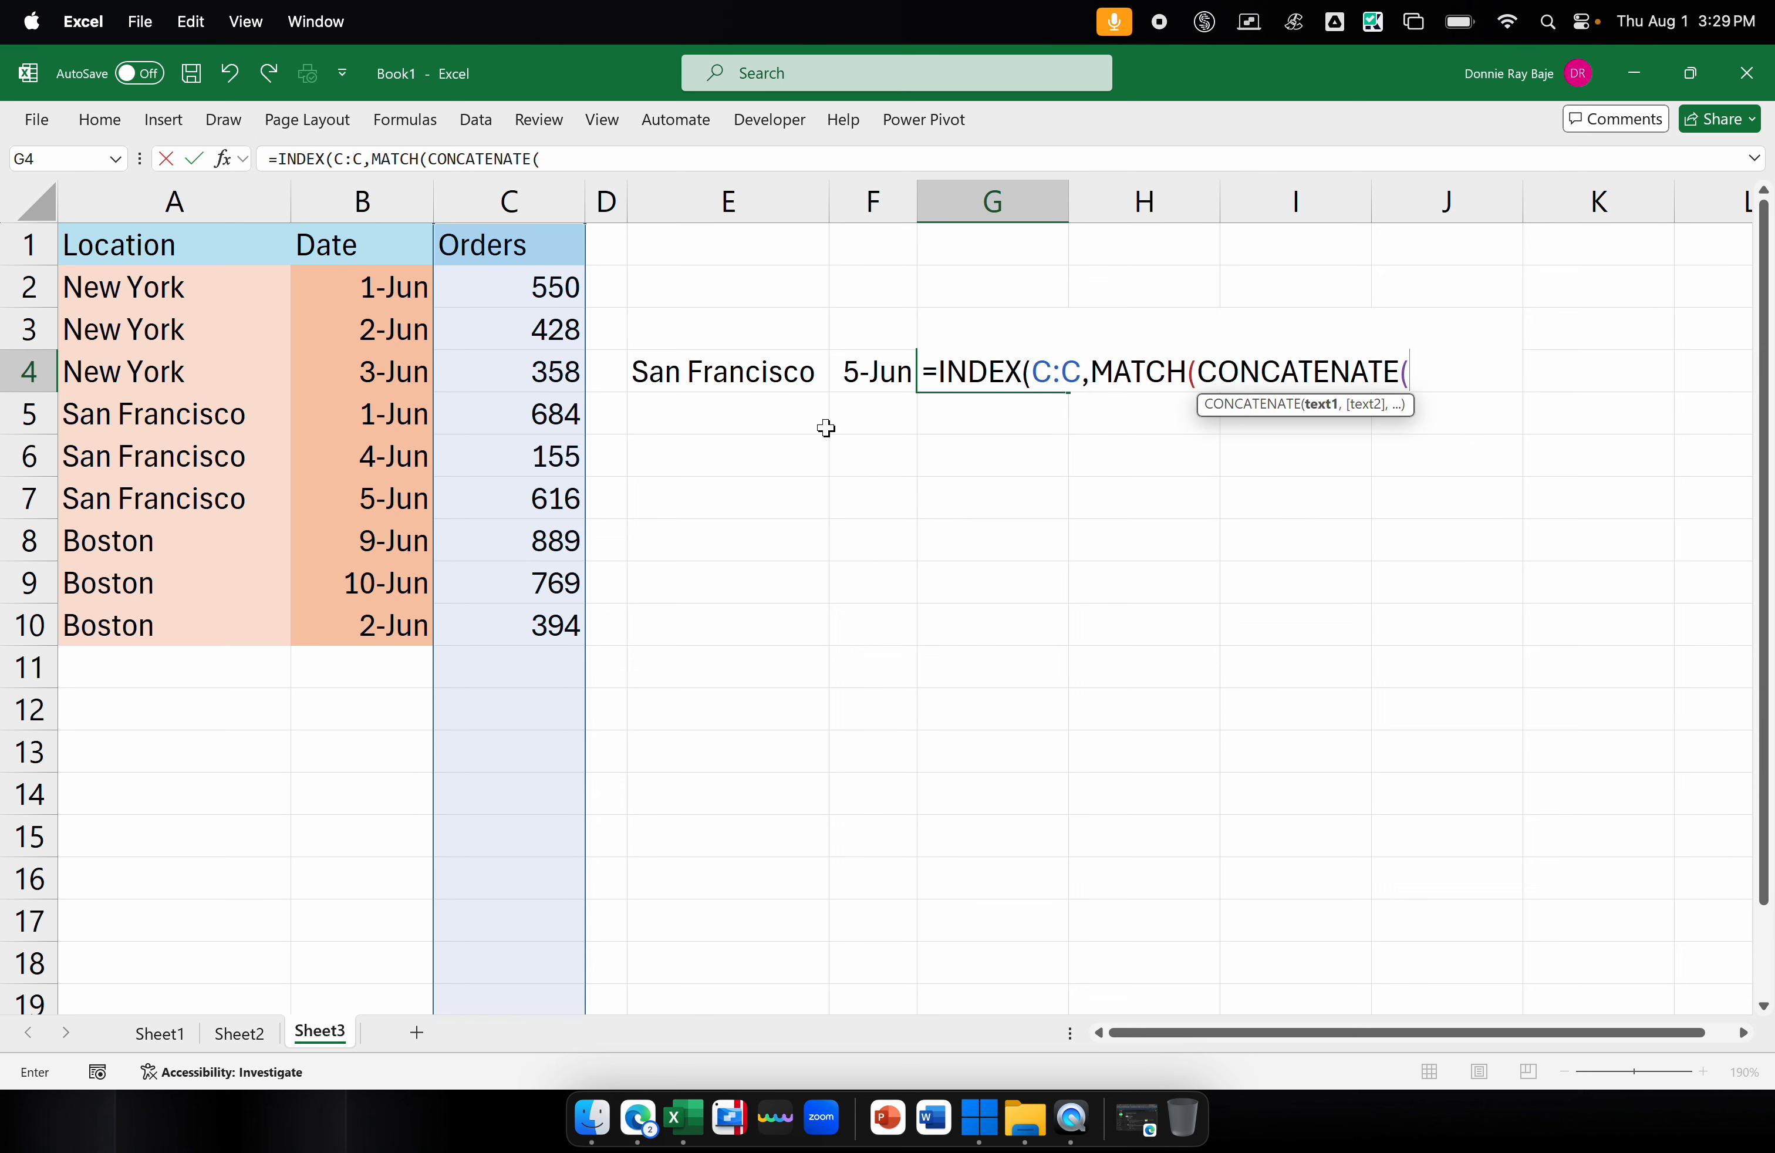
pyautogui.click(742, 374)
pyautogui.write(',')
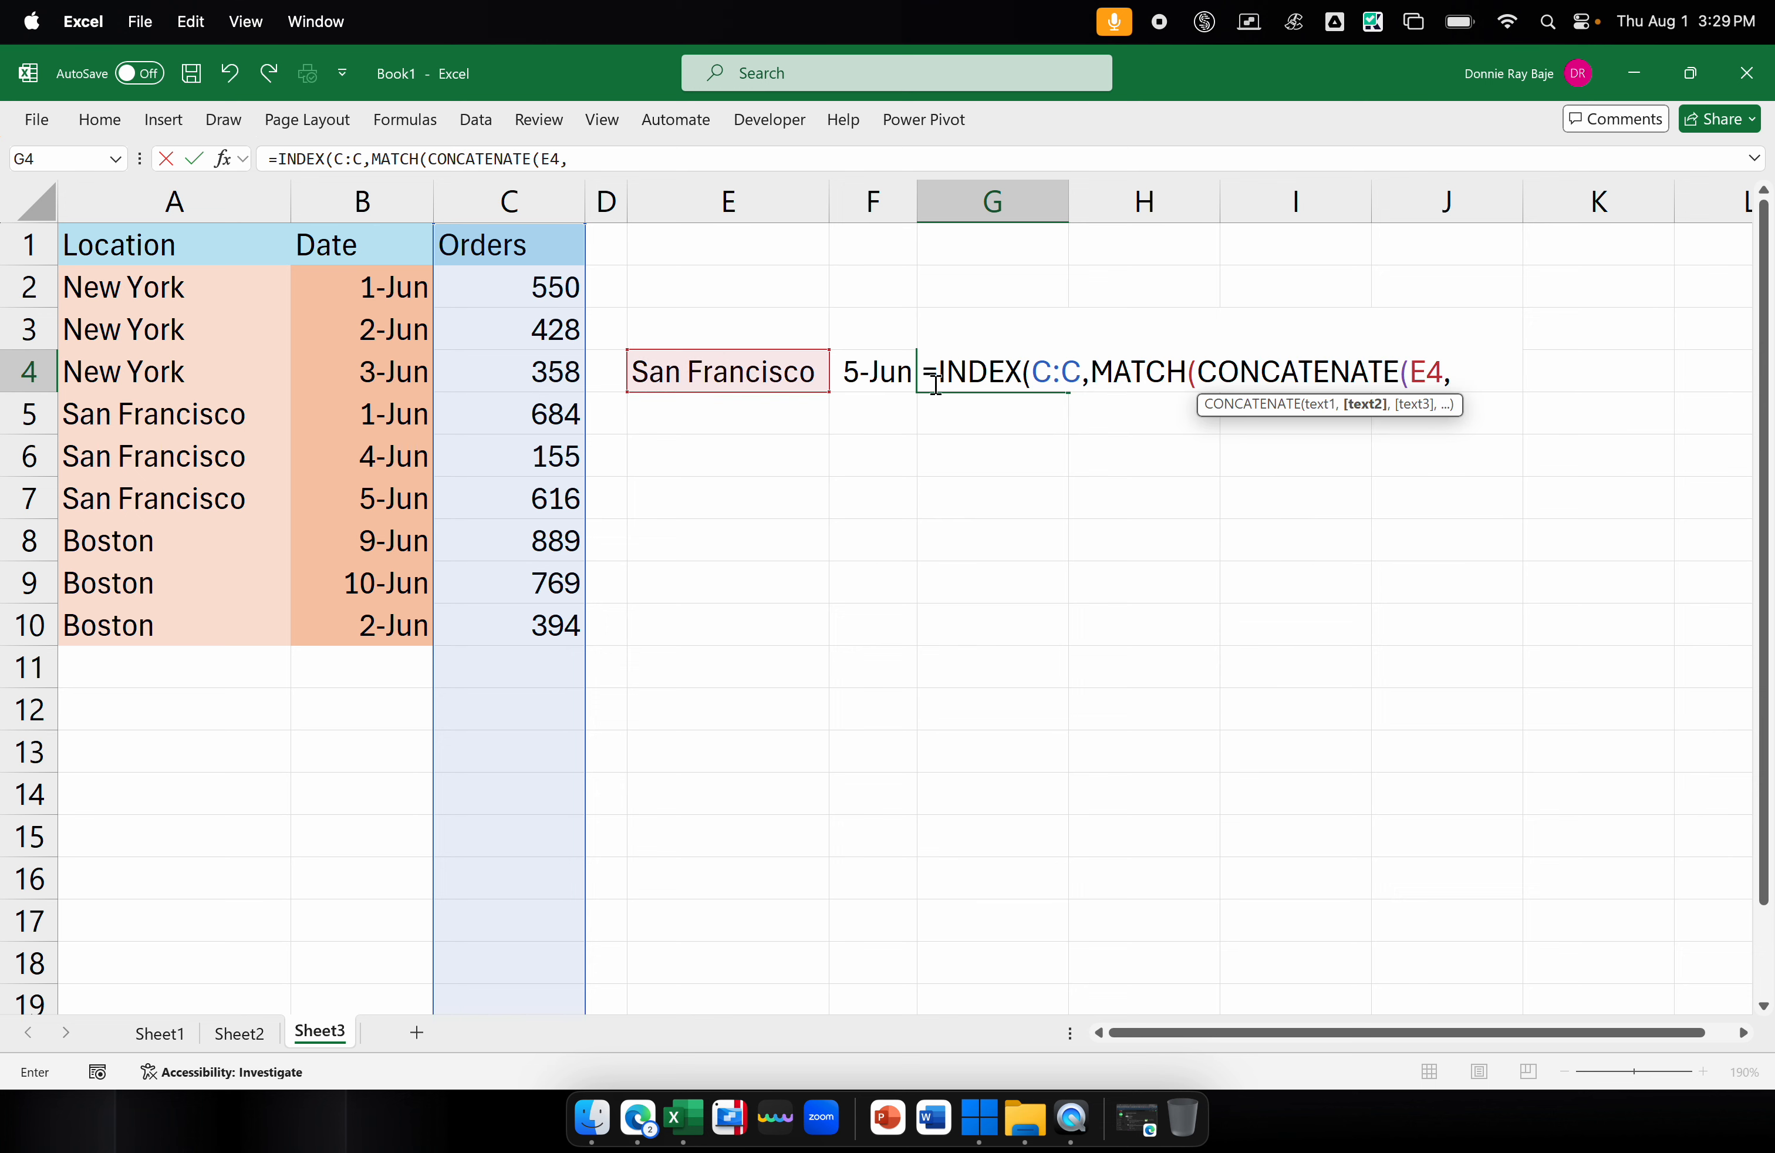
pyautogui.click(888, 376)
pyautogui.write(')')
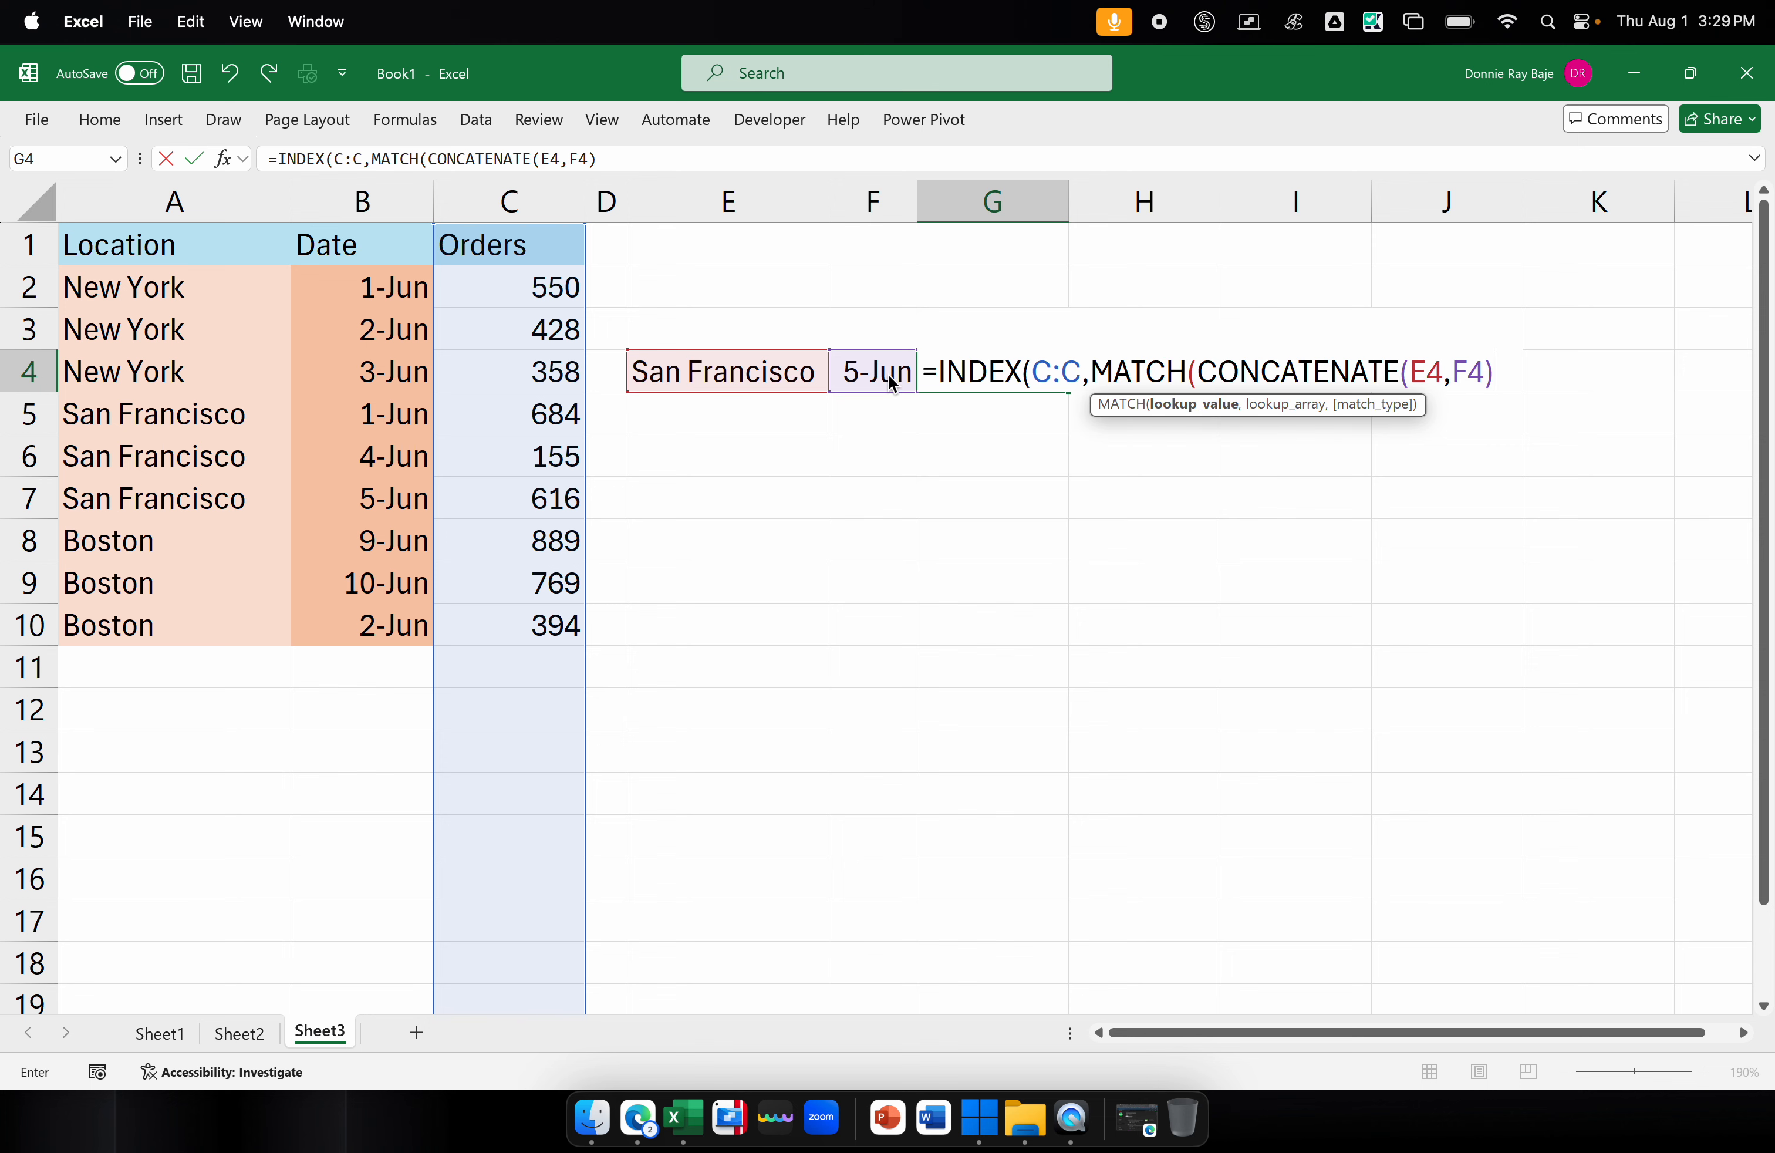
pyautogui.press('BackSpace')
pyautogui.press('BackSpace')
pyautogui.press('BackSpace')
pyautogui.press('BackSpace')
pyautogui.press('BackSpace')
pyautogui.press('BackSpace')
pyautogui.press('BackSpace')
pyautogui.press('BackSpace')
pyautogui.press('BackSpace')
pyautogui.press('BackSpace')
pyautogui.press('BackSpace')
pyautogui.press('BackSpace')
pyautogui.press('BackSpace')
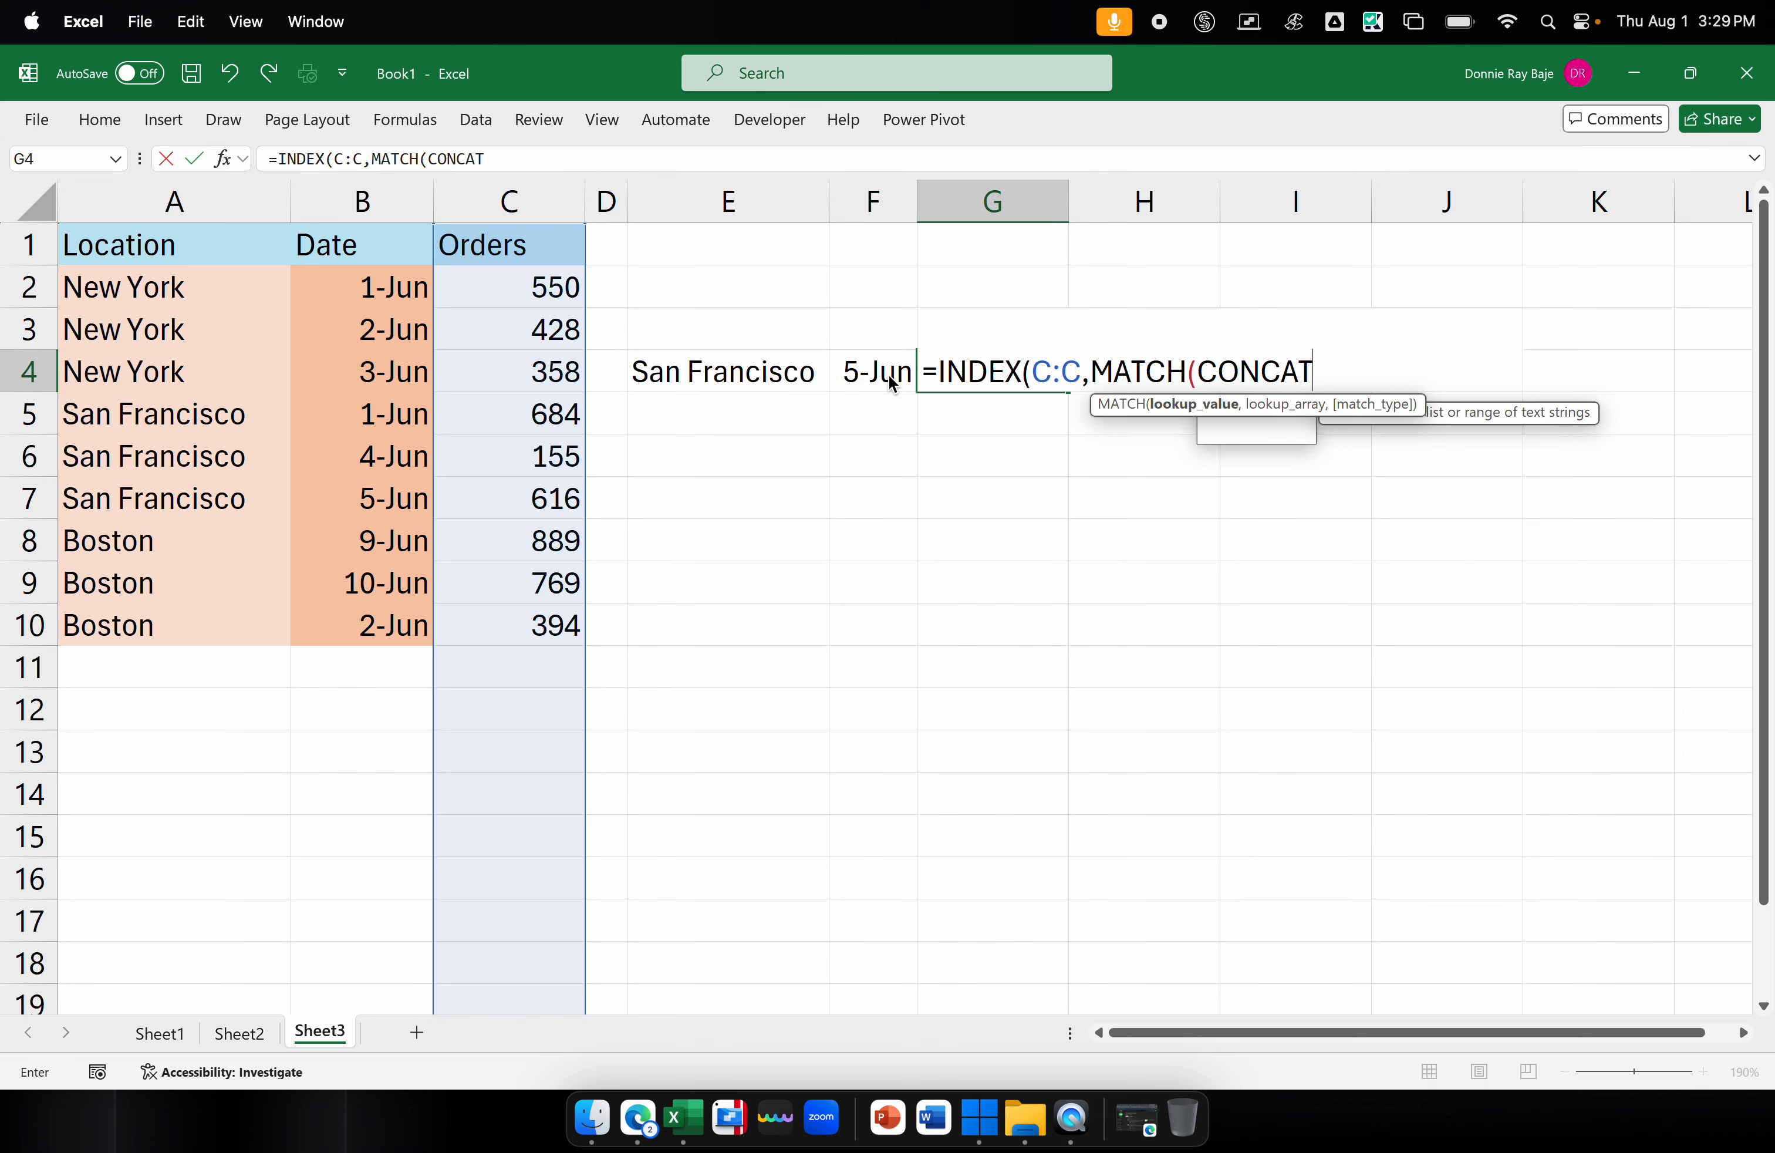
pyautogui.press('BackSpace')
pyautogui.press('BackSpace')
pyautogui.press('BackSpace')
pyautogui.press('BackSpace')
pyautogui.press('BackSpace')
pyautogui.press('BackSpace')
pyautogui.press('BackSpace')
pyautogui.press('BackSpace')
pyautogui.write('H(')
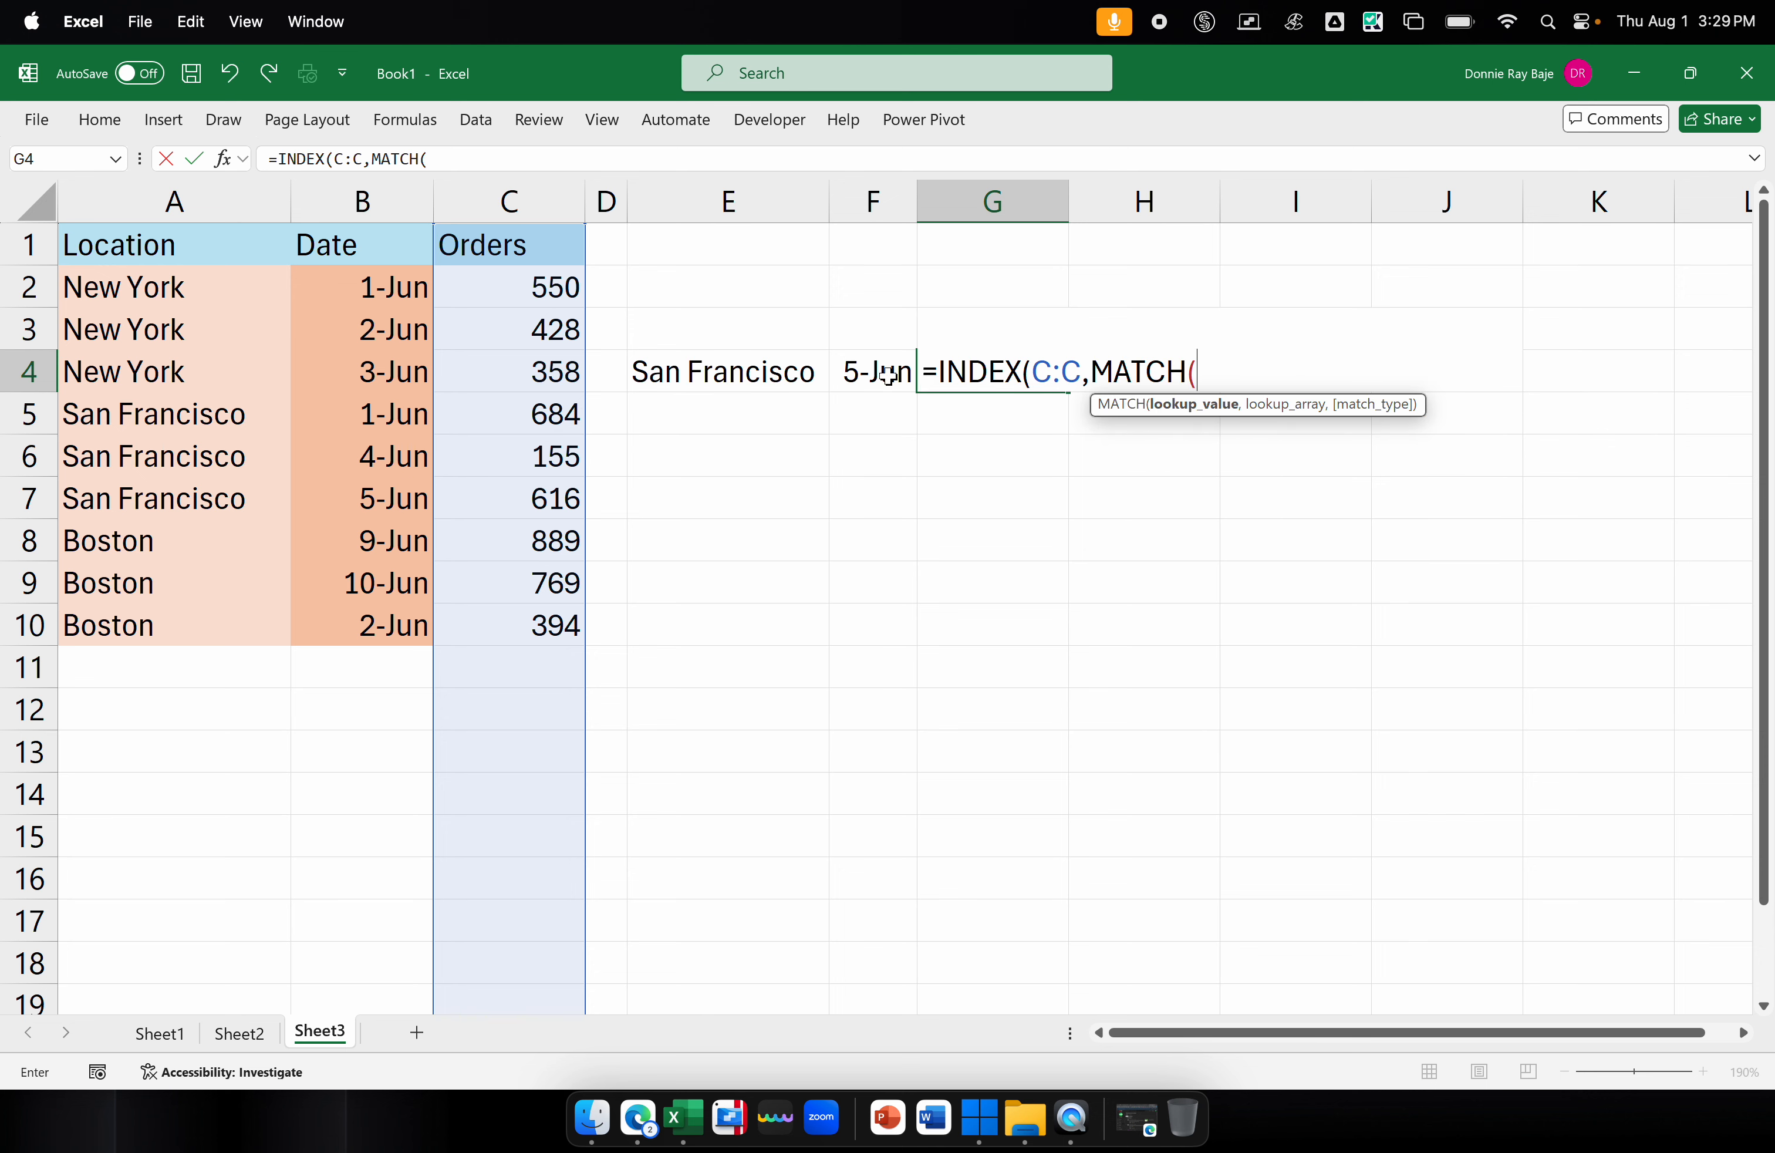
# Set the MATCH lookup value to the location and date criteria joined as E4&F4
pyautogui.click(771, 378)
pyautogui.write('&')
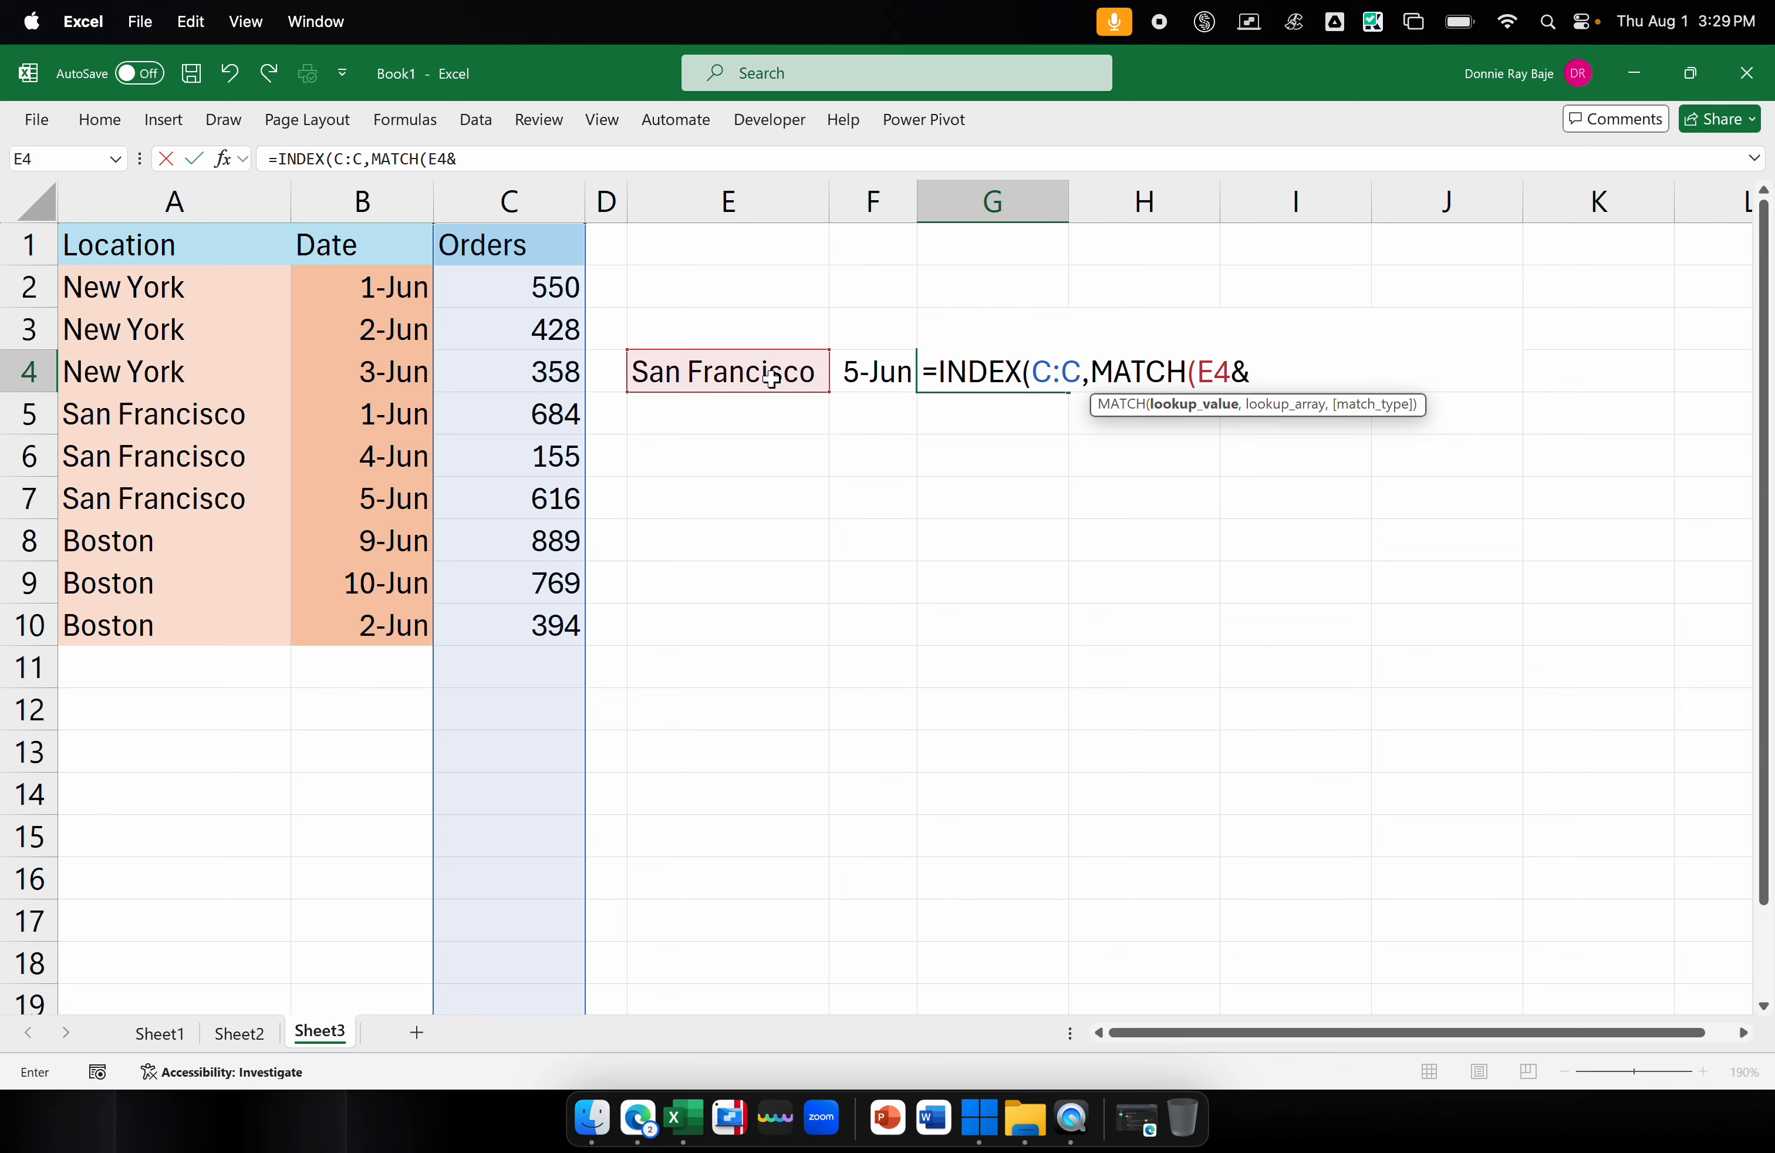
pyautogui.click(855, 381)
pyautogui.write(',')
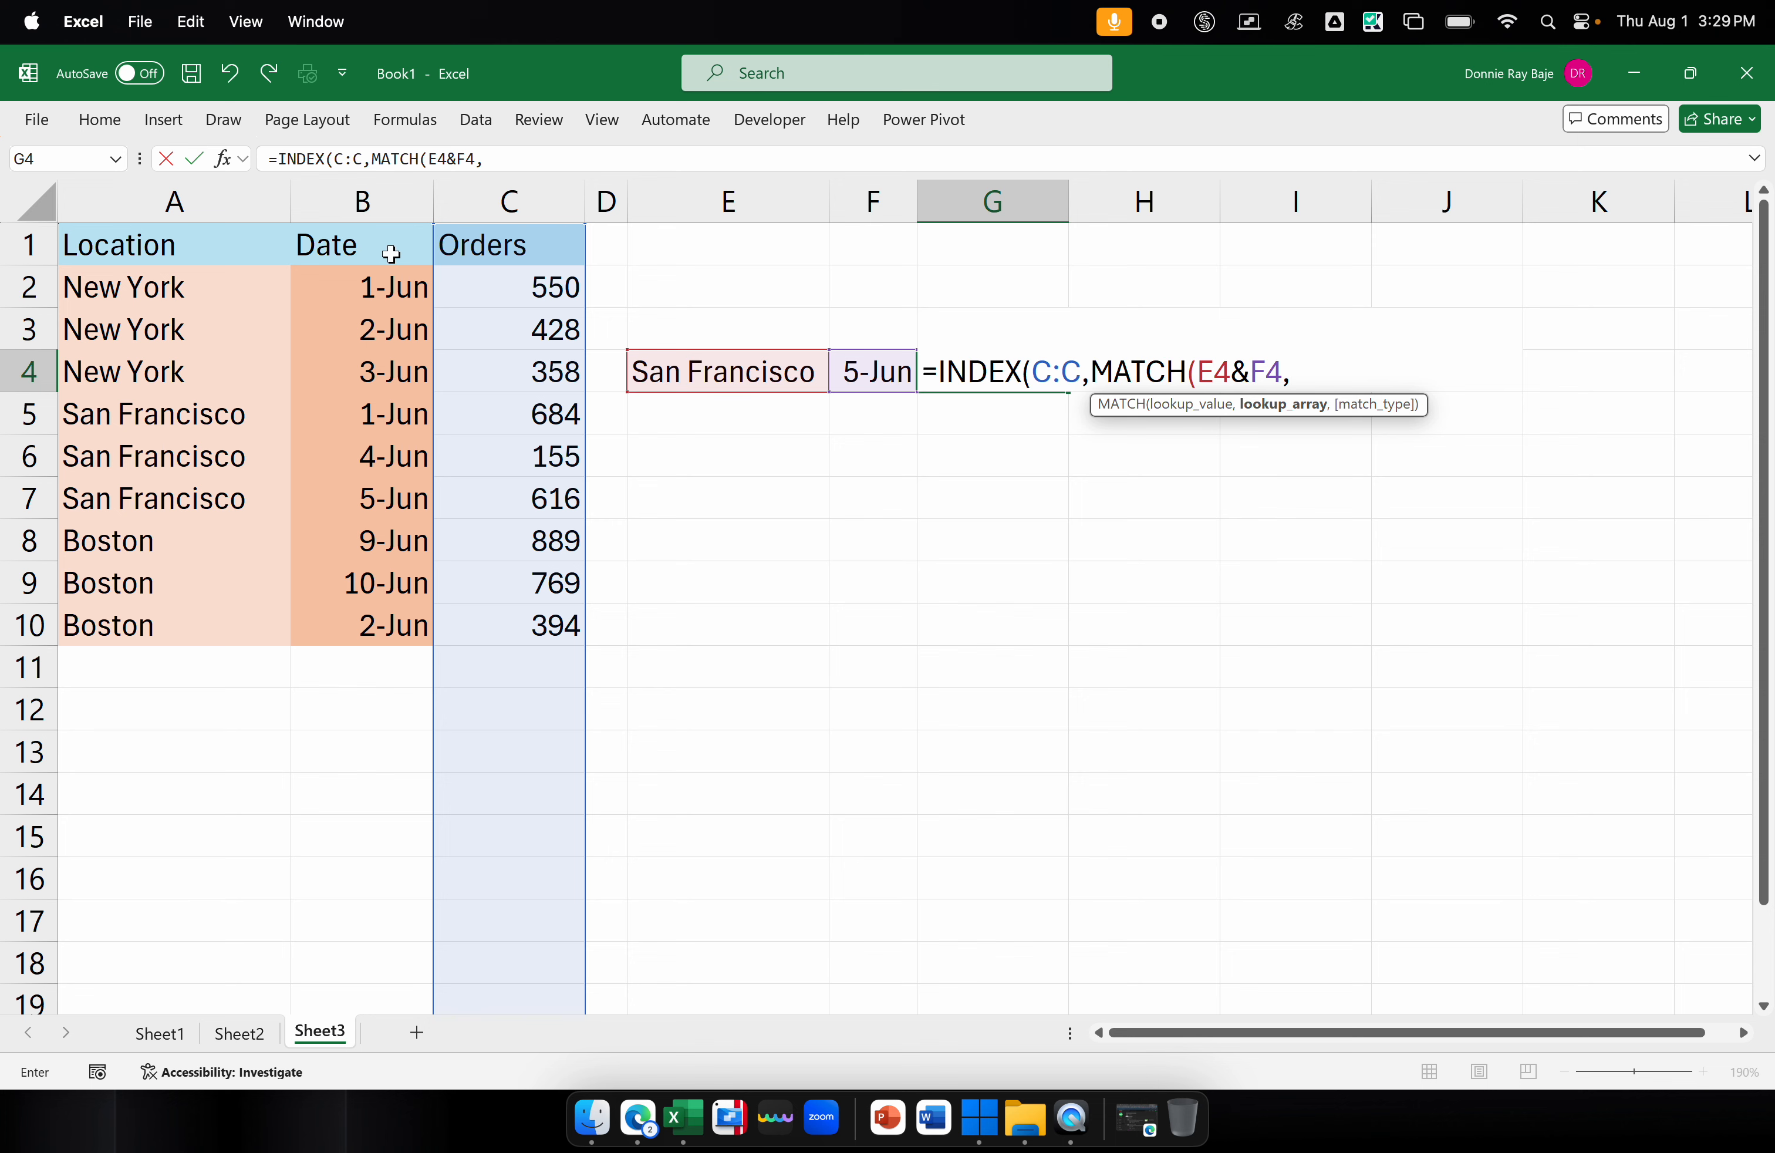
# Set the MATCH lookup array to A:A&B:B with match type 0, and complete the INDEX formula in G4
pyautogui.click(247, 196)
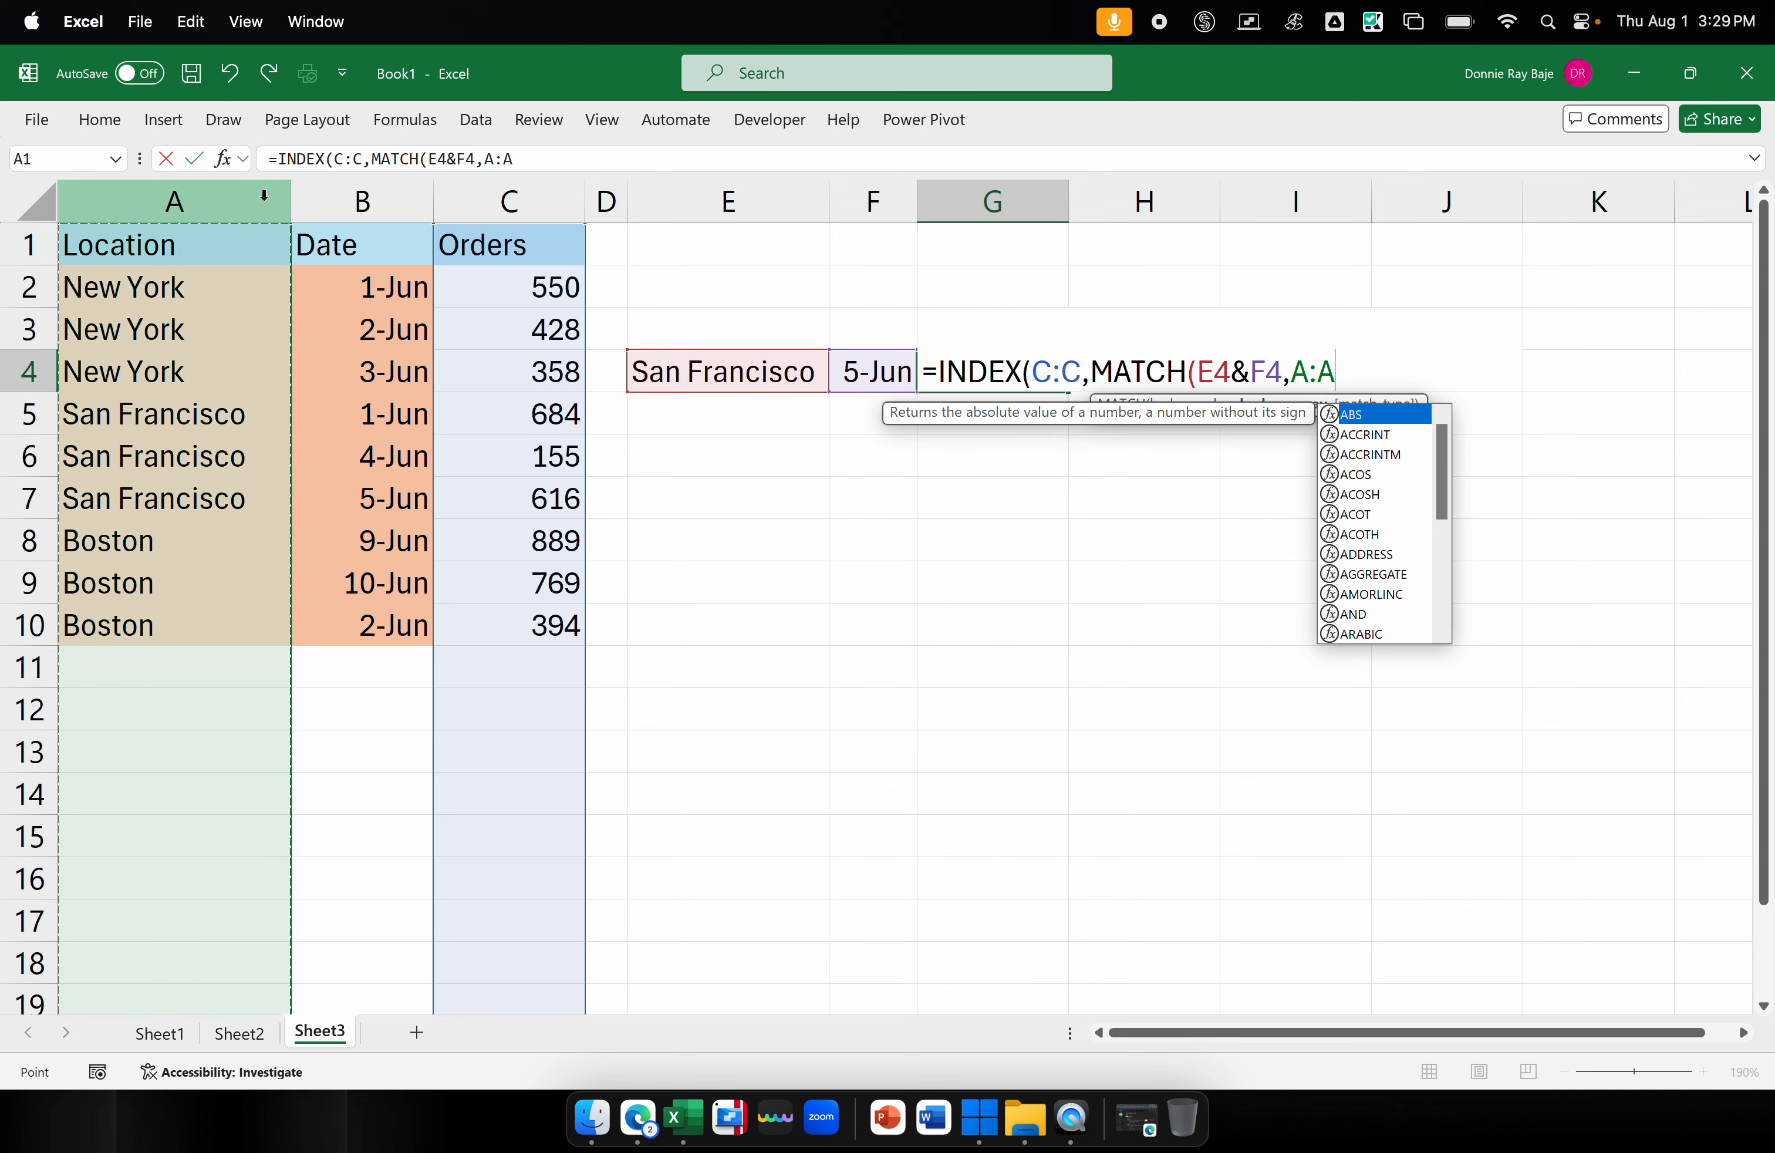
pyautogui.write('&')
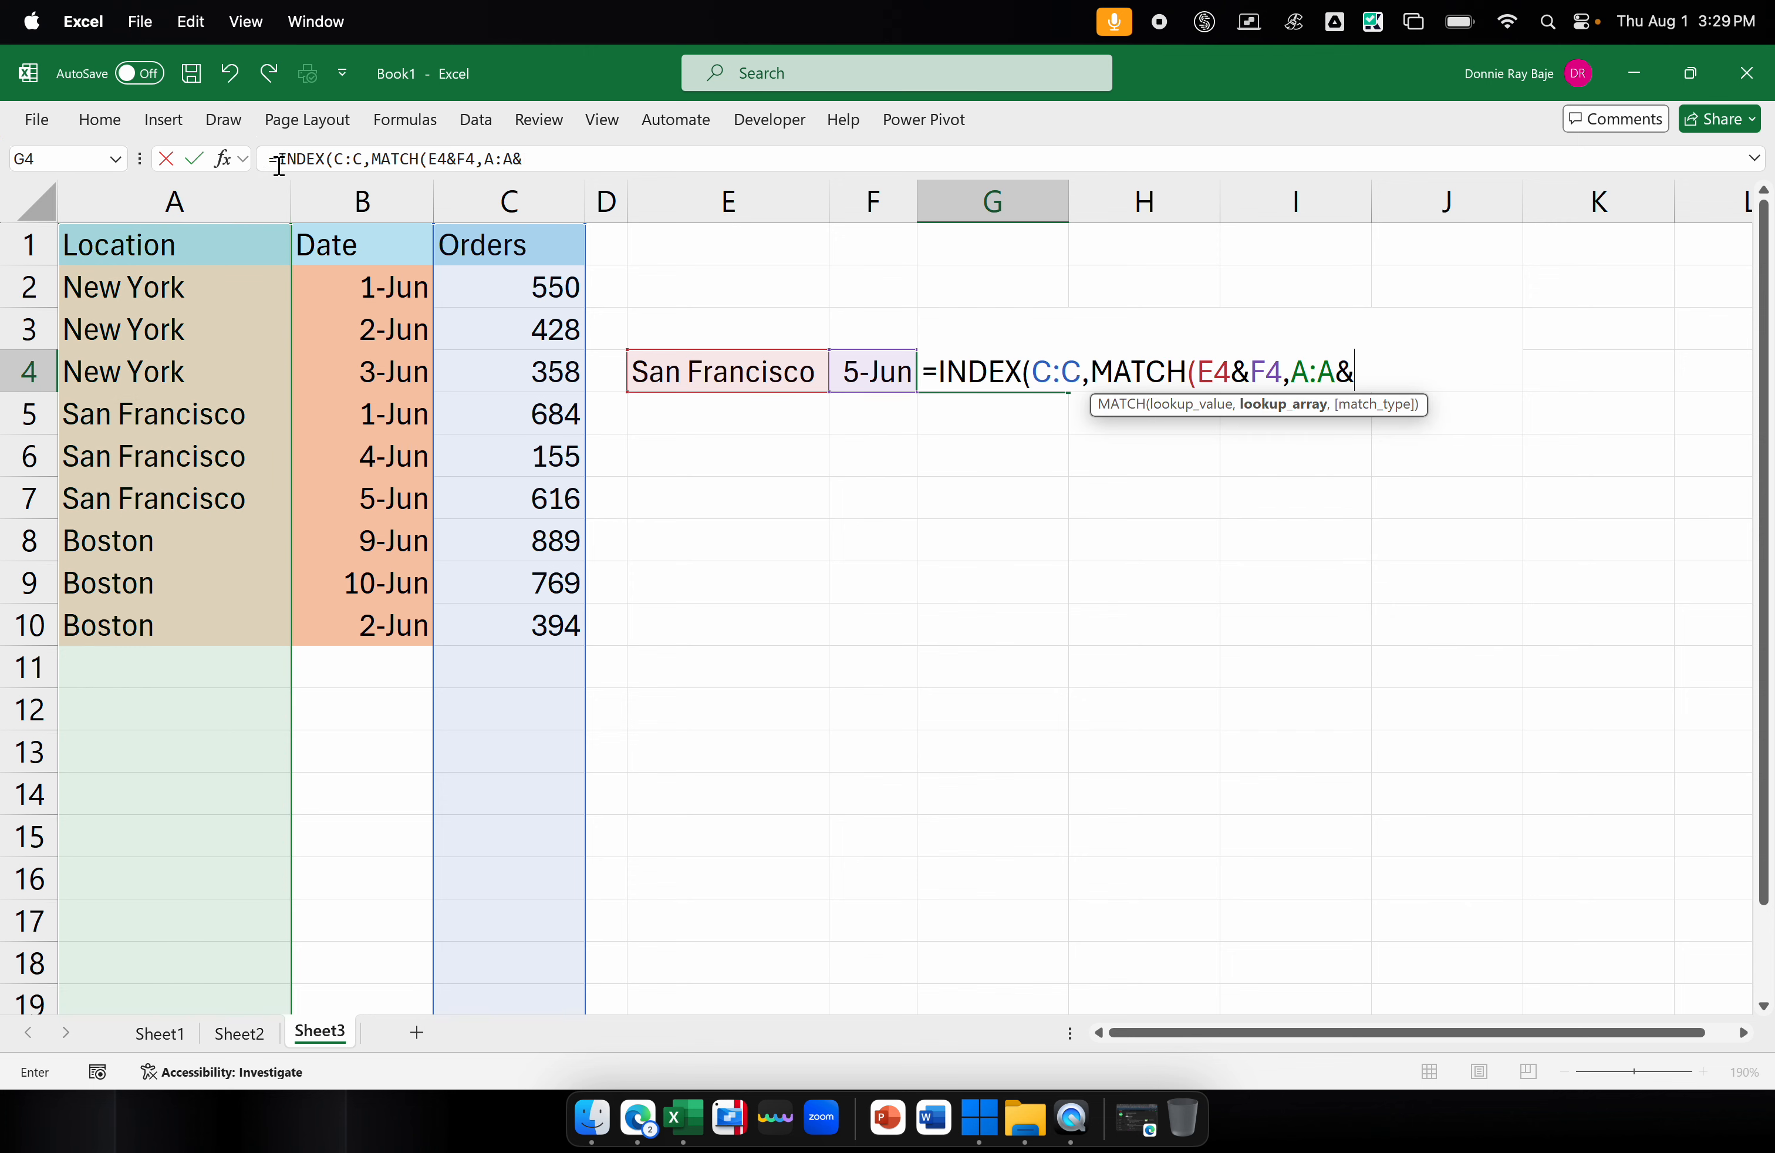
pyautogui.click(362, 200)
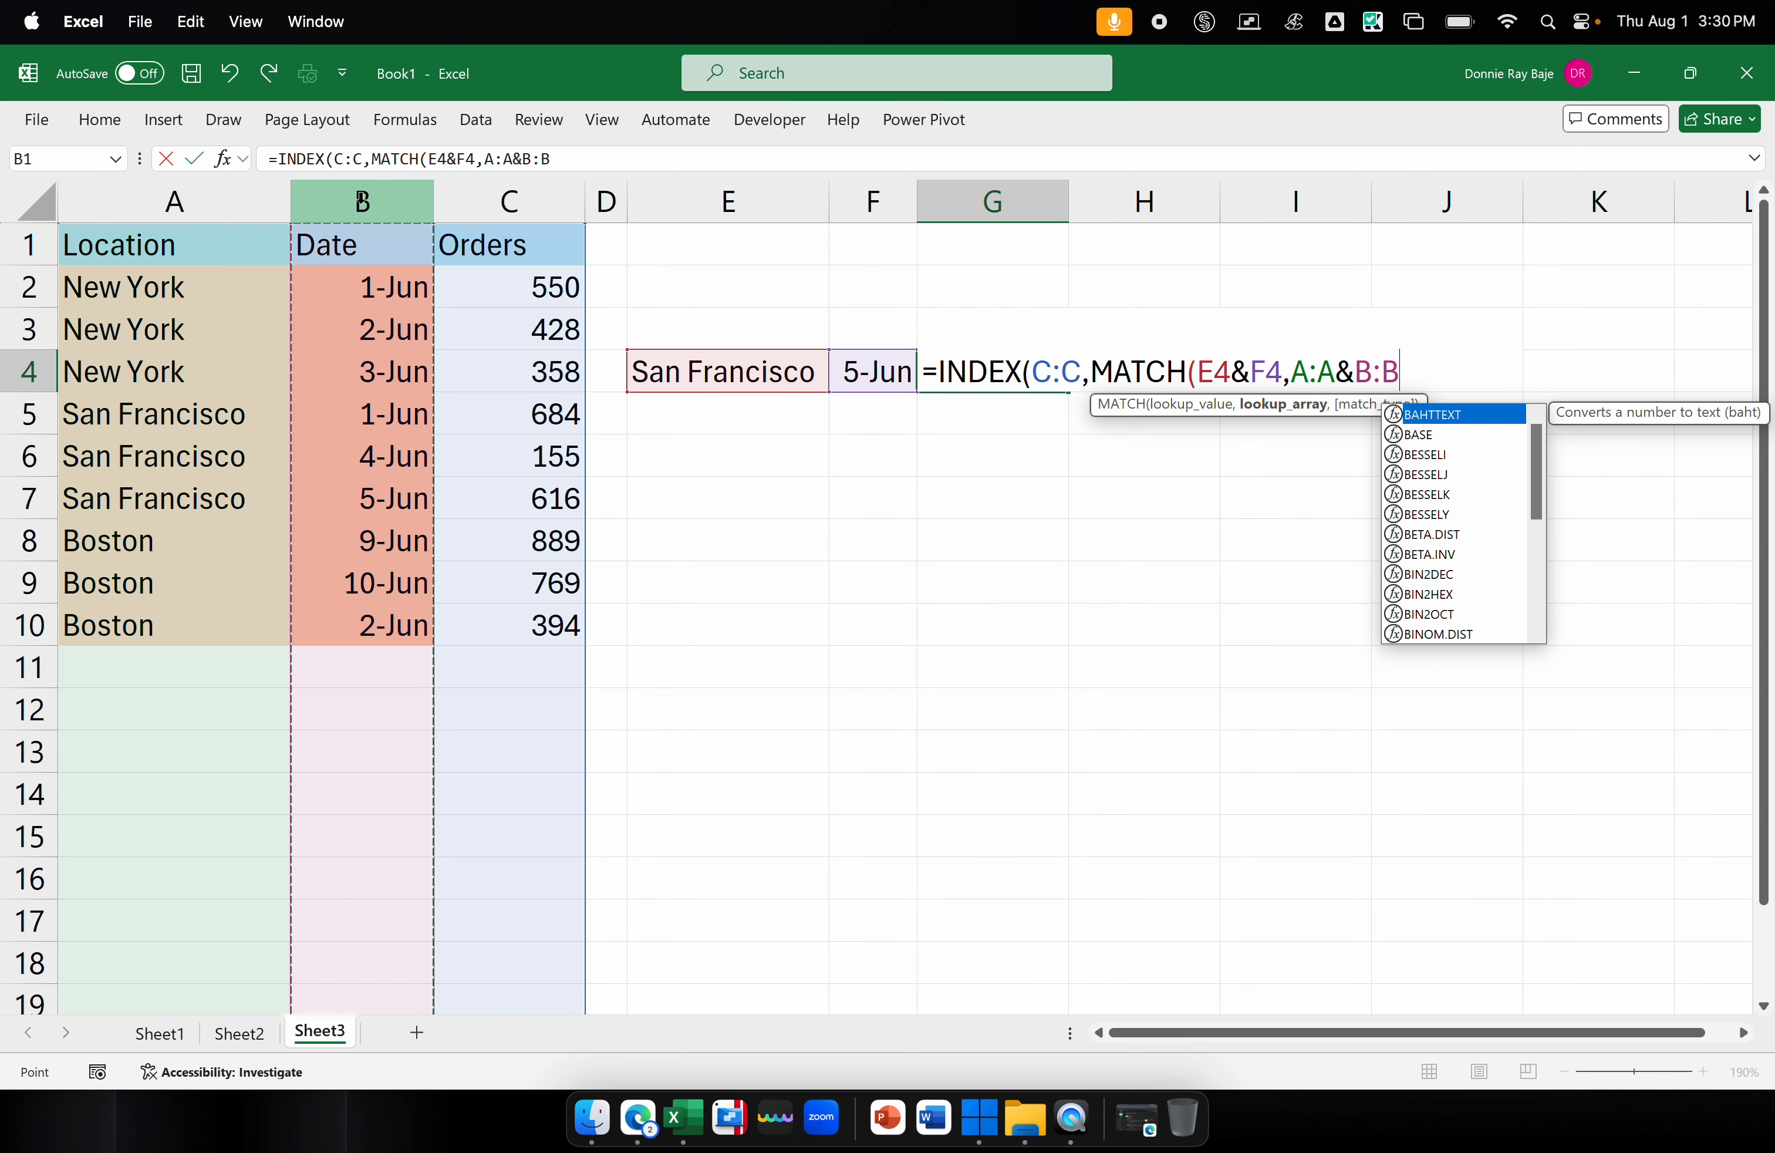
pyautogui.write(',0)')
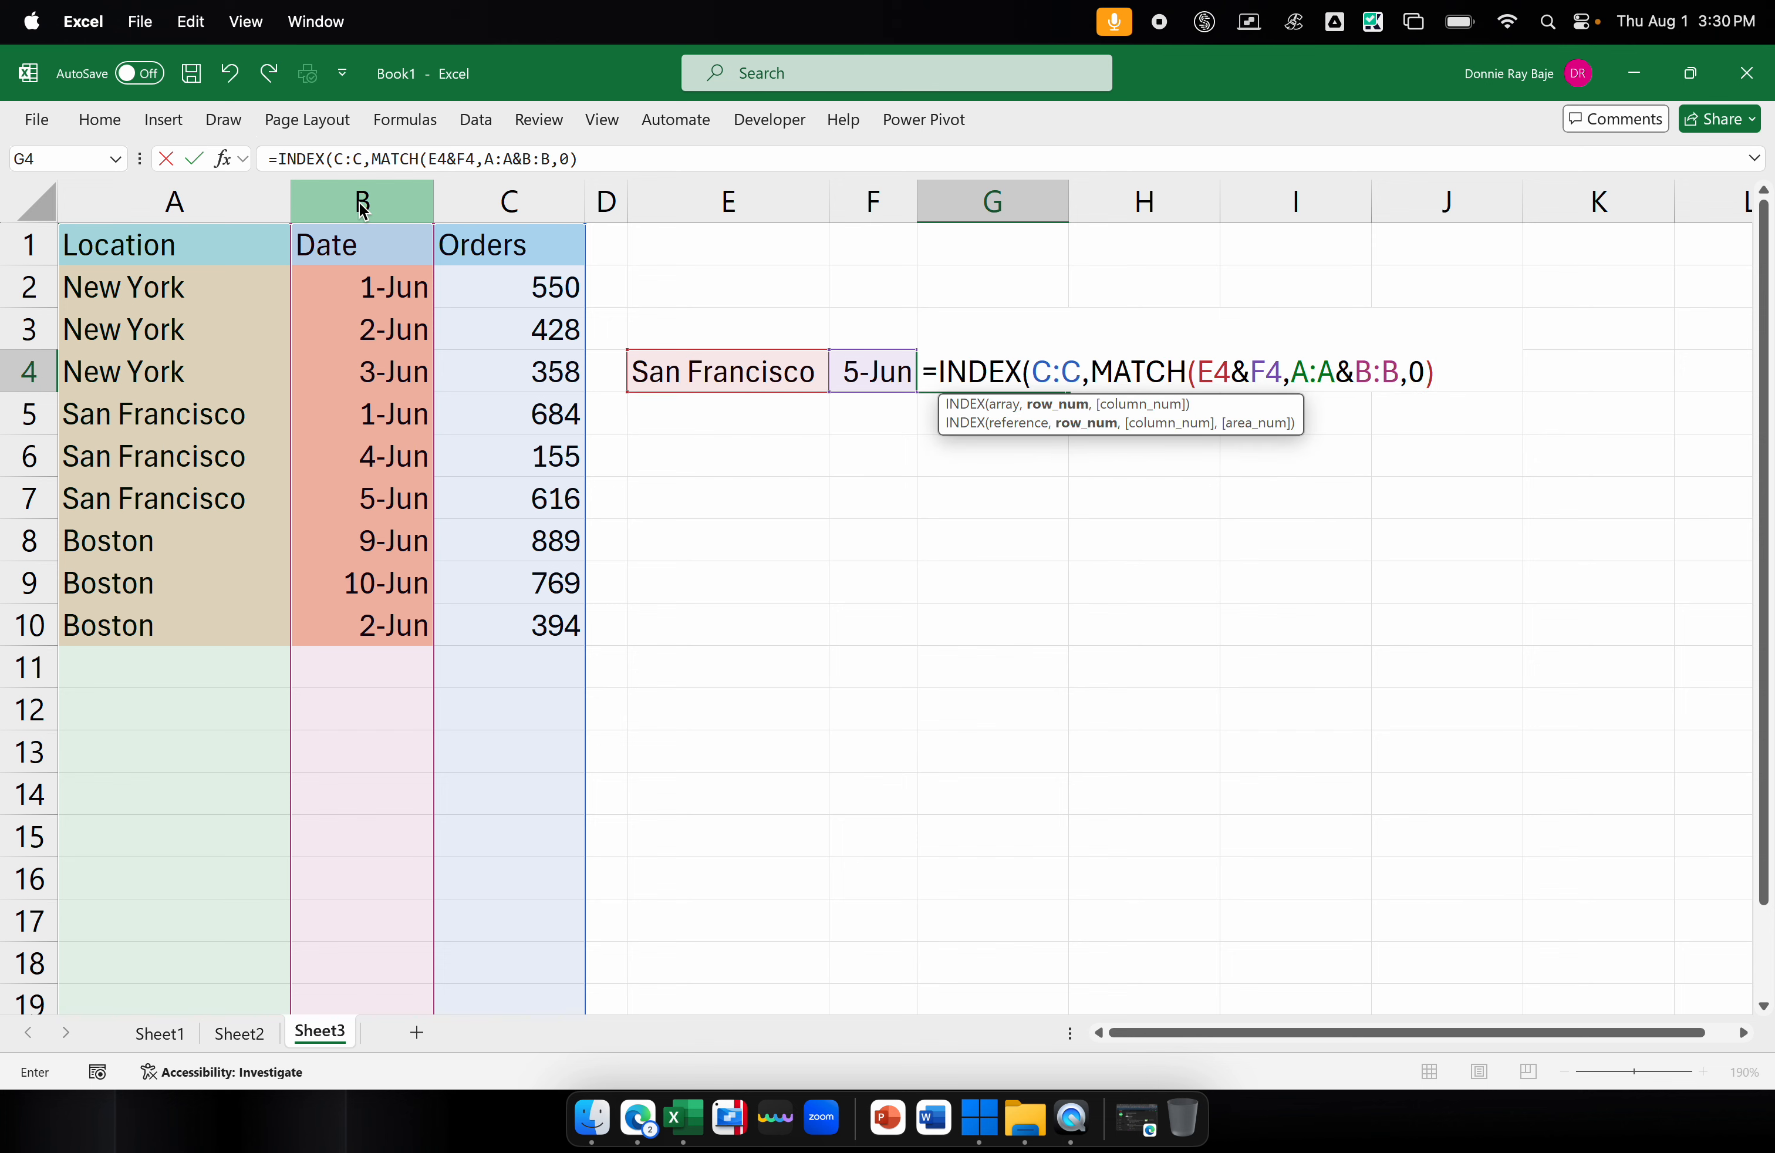
pyautogui.write(')')
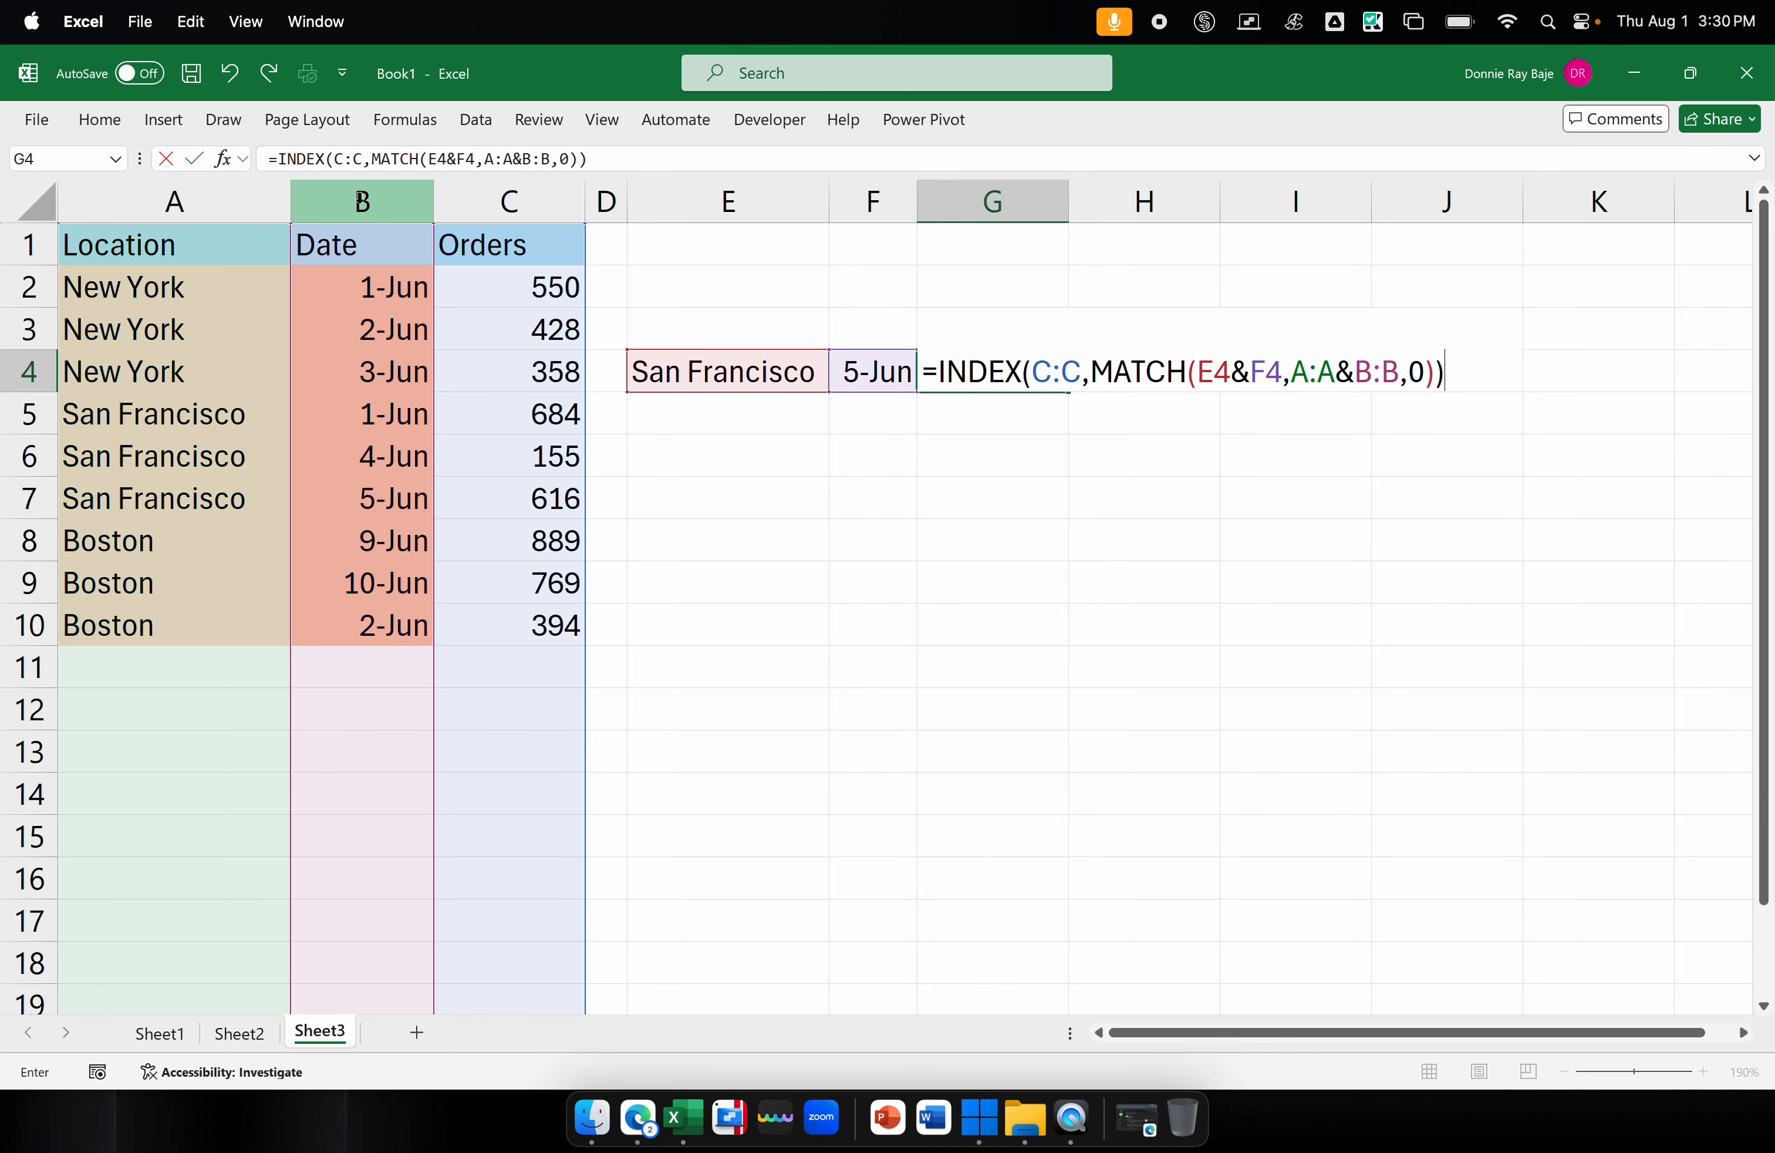
pyautogui.press('Return')
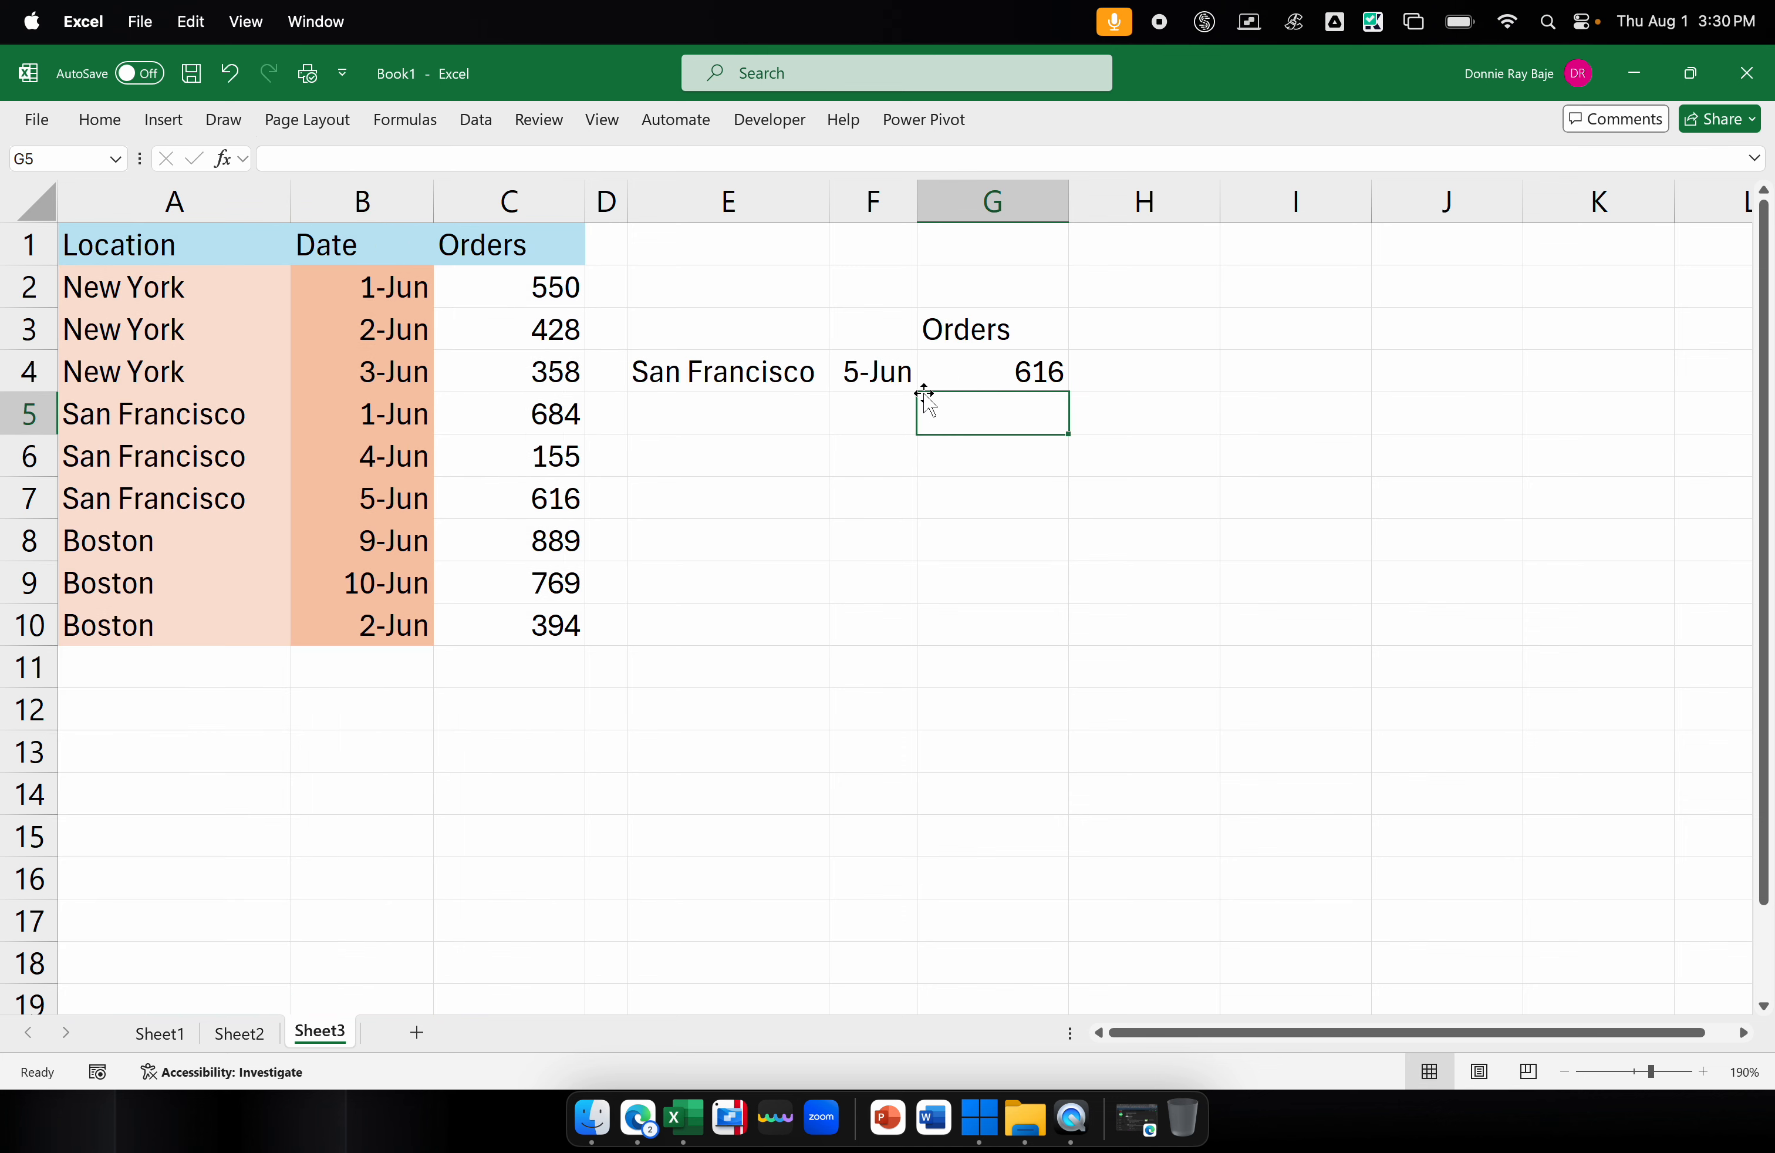
pyautogui.click(749, 368)
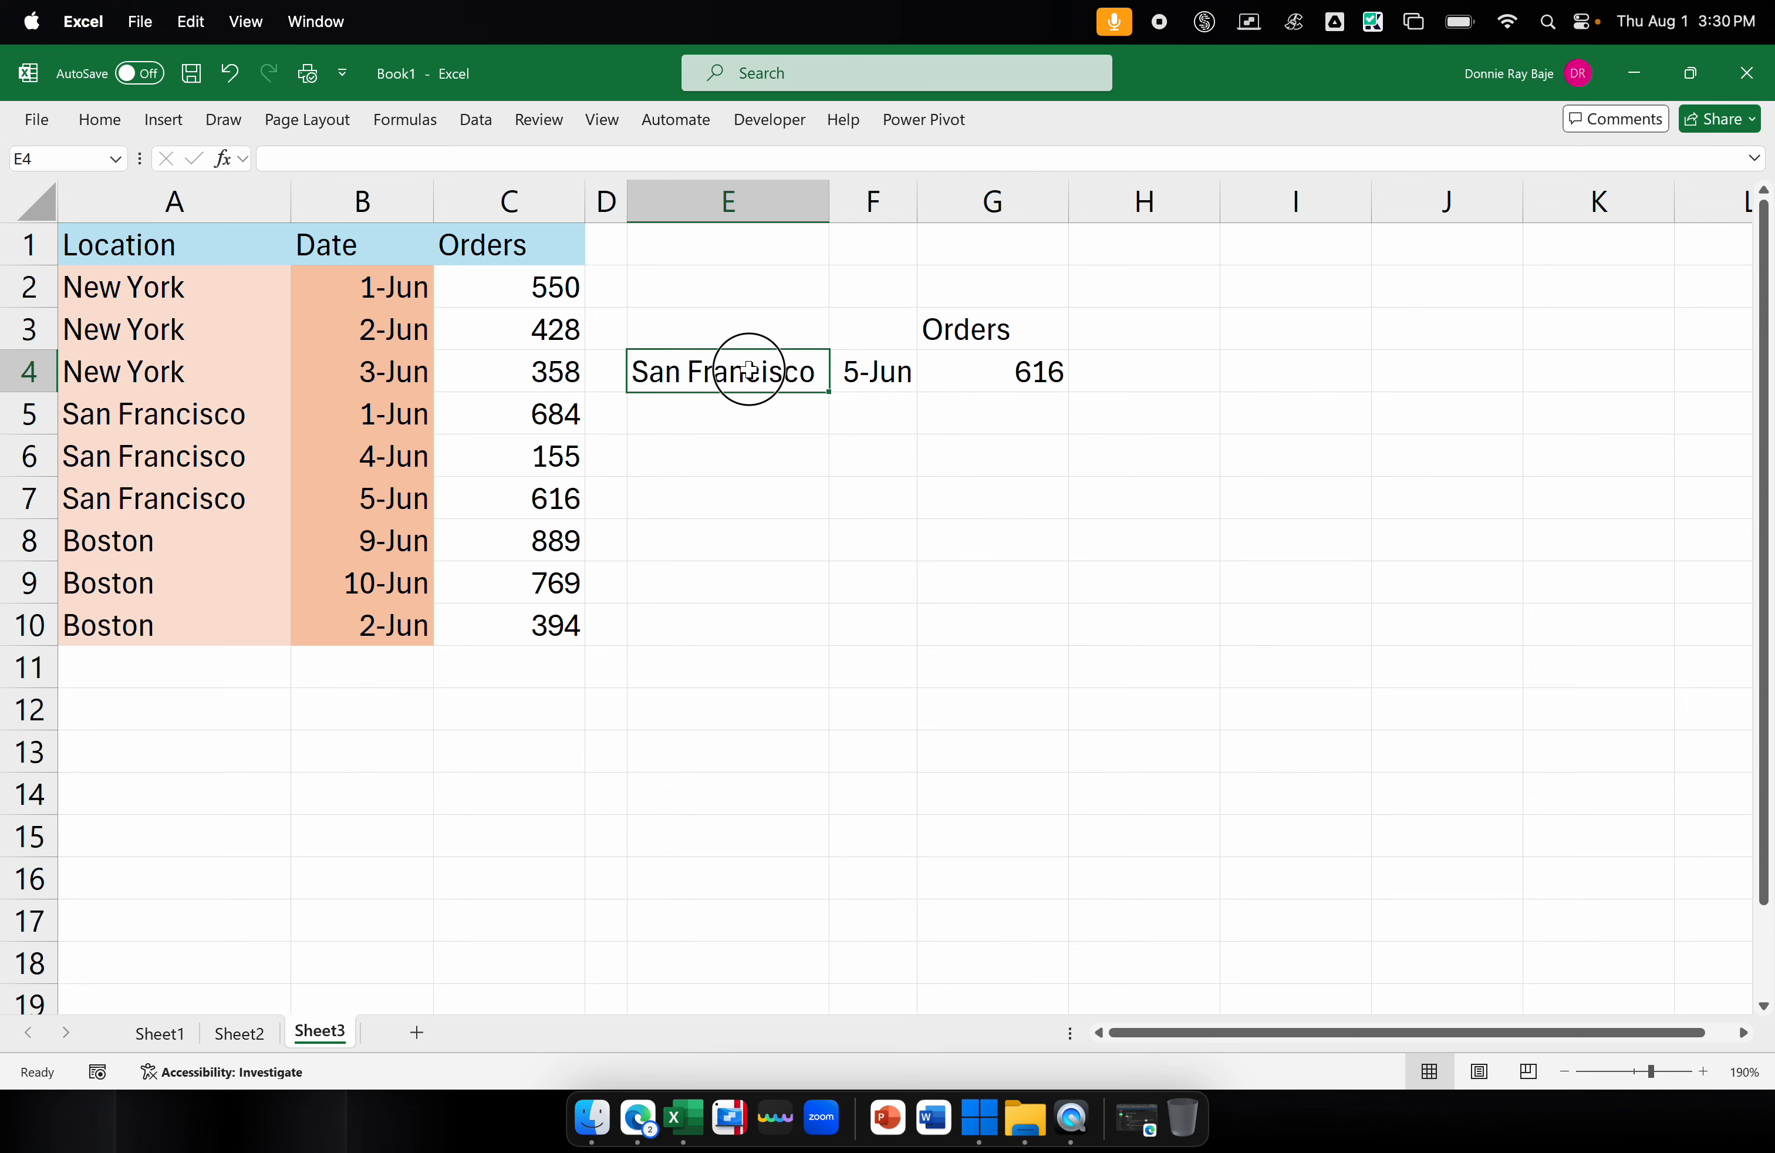
pyautogui.click(901, 371)
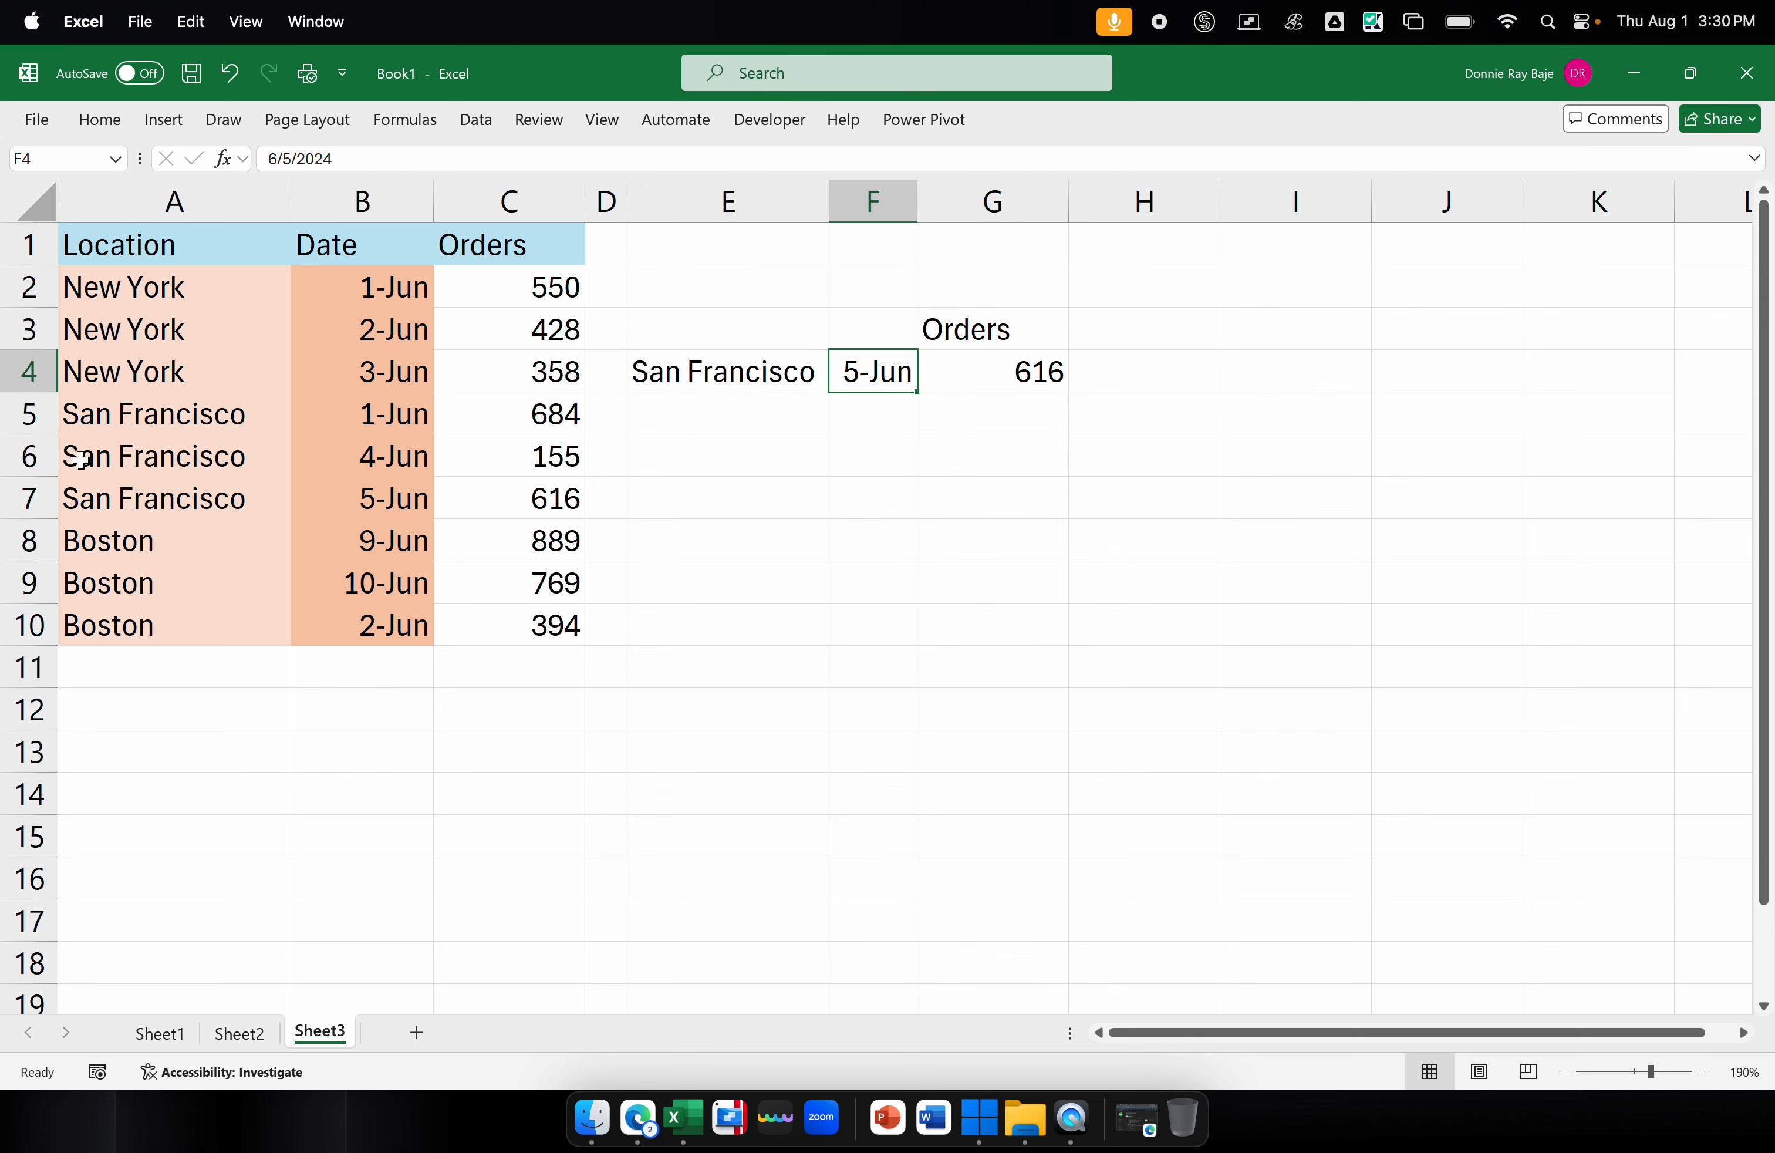
# Check the lookup result in G4 against the San Francisco, 5-Jun row of the source table
pyautogui.click(116, 498)
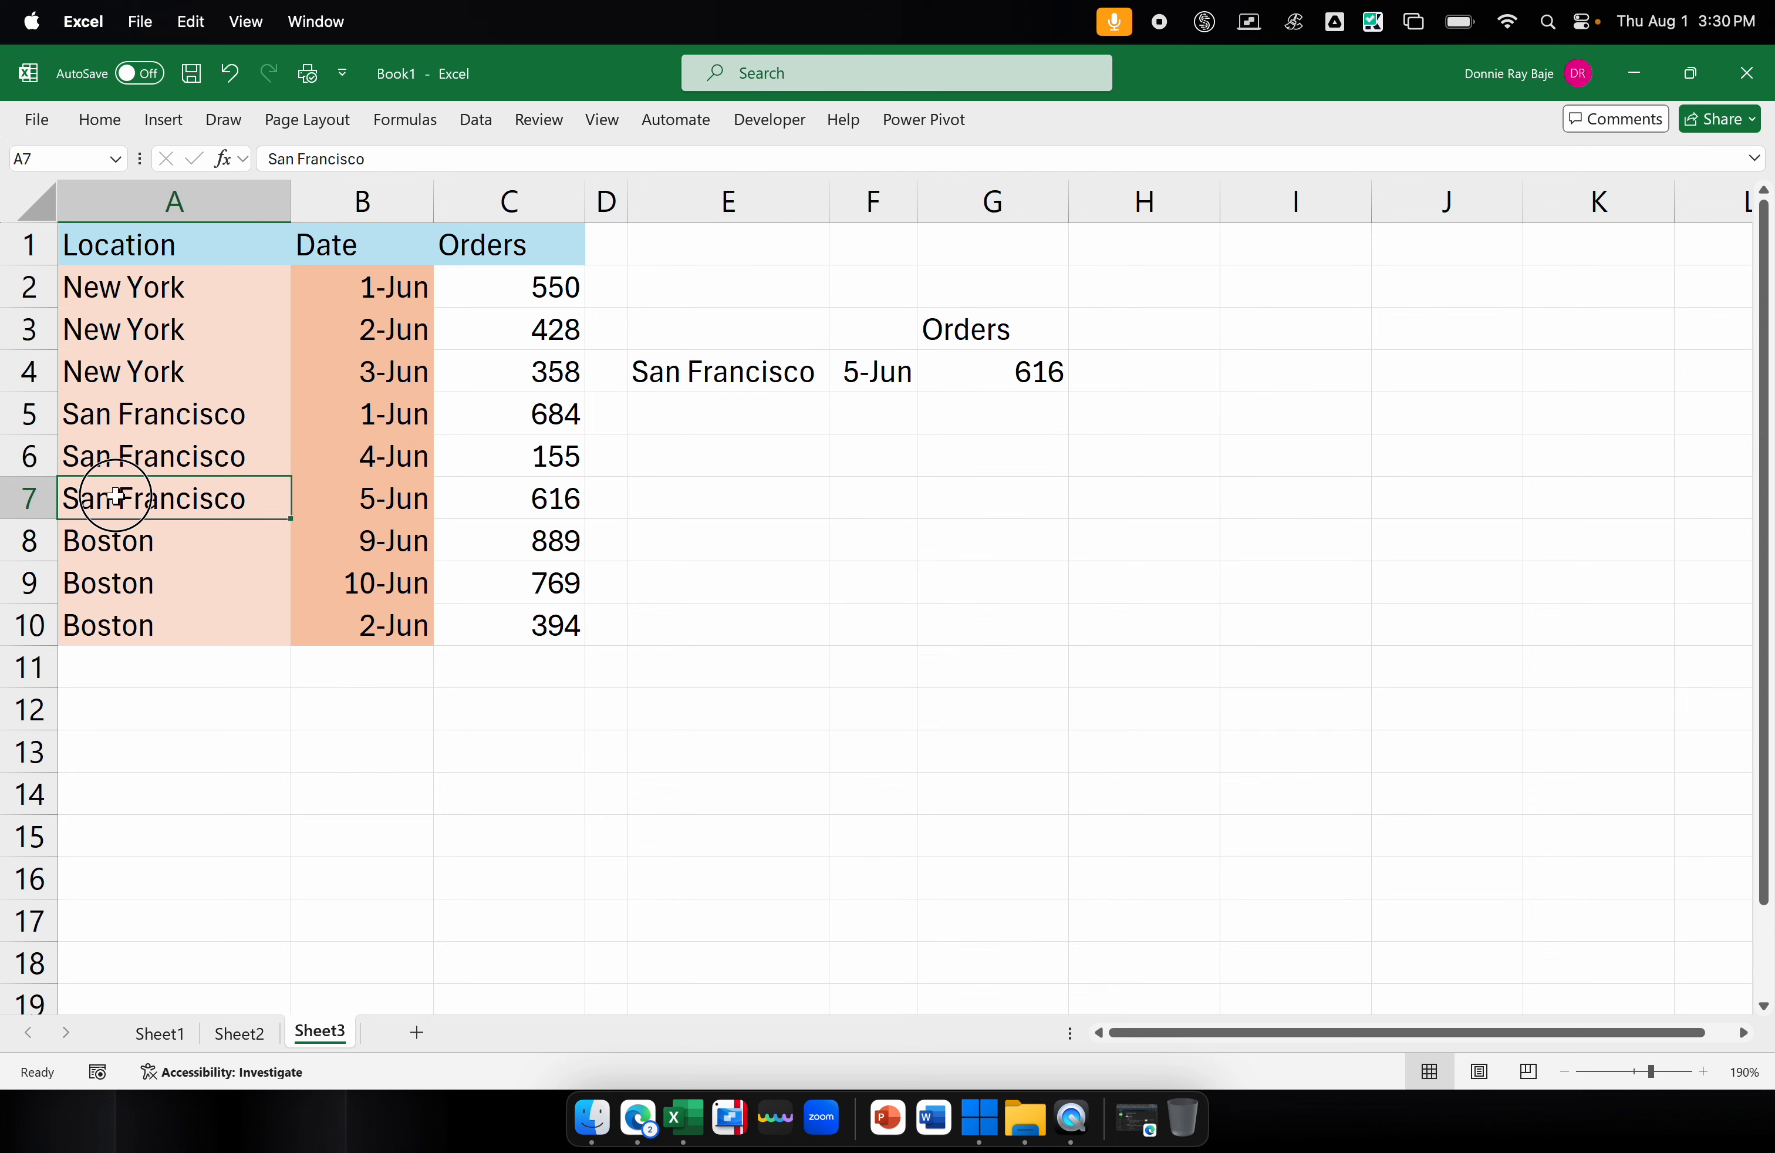
pyautogui.click(363, 494)
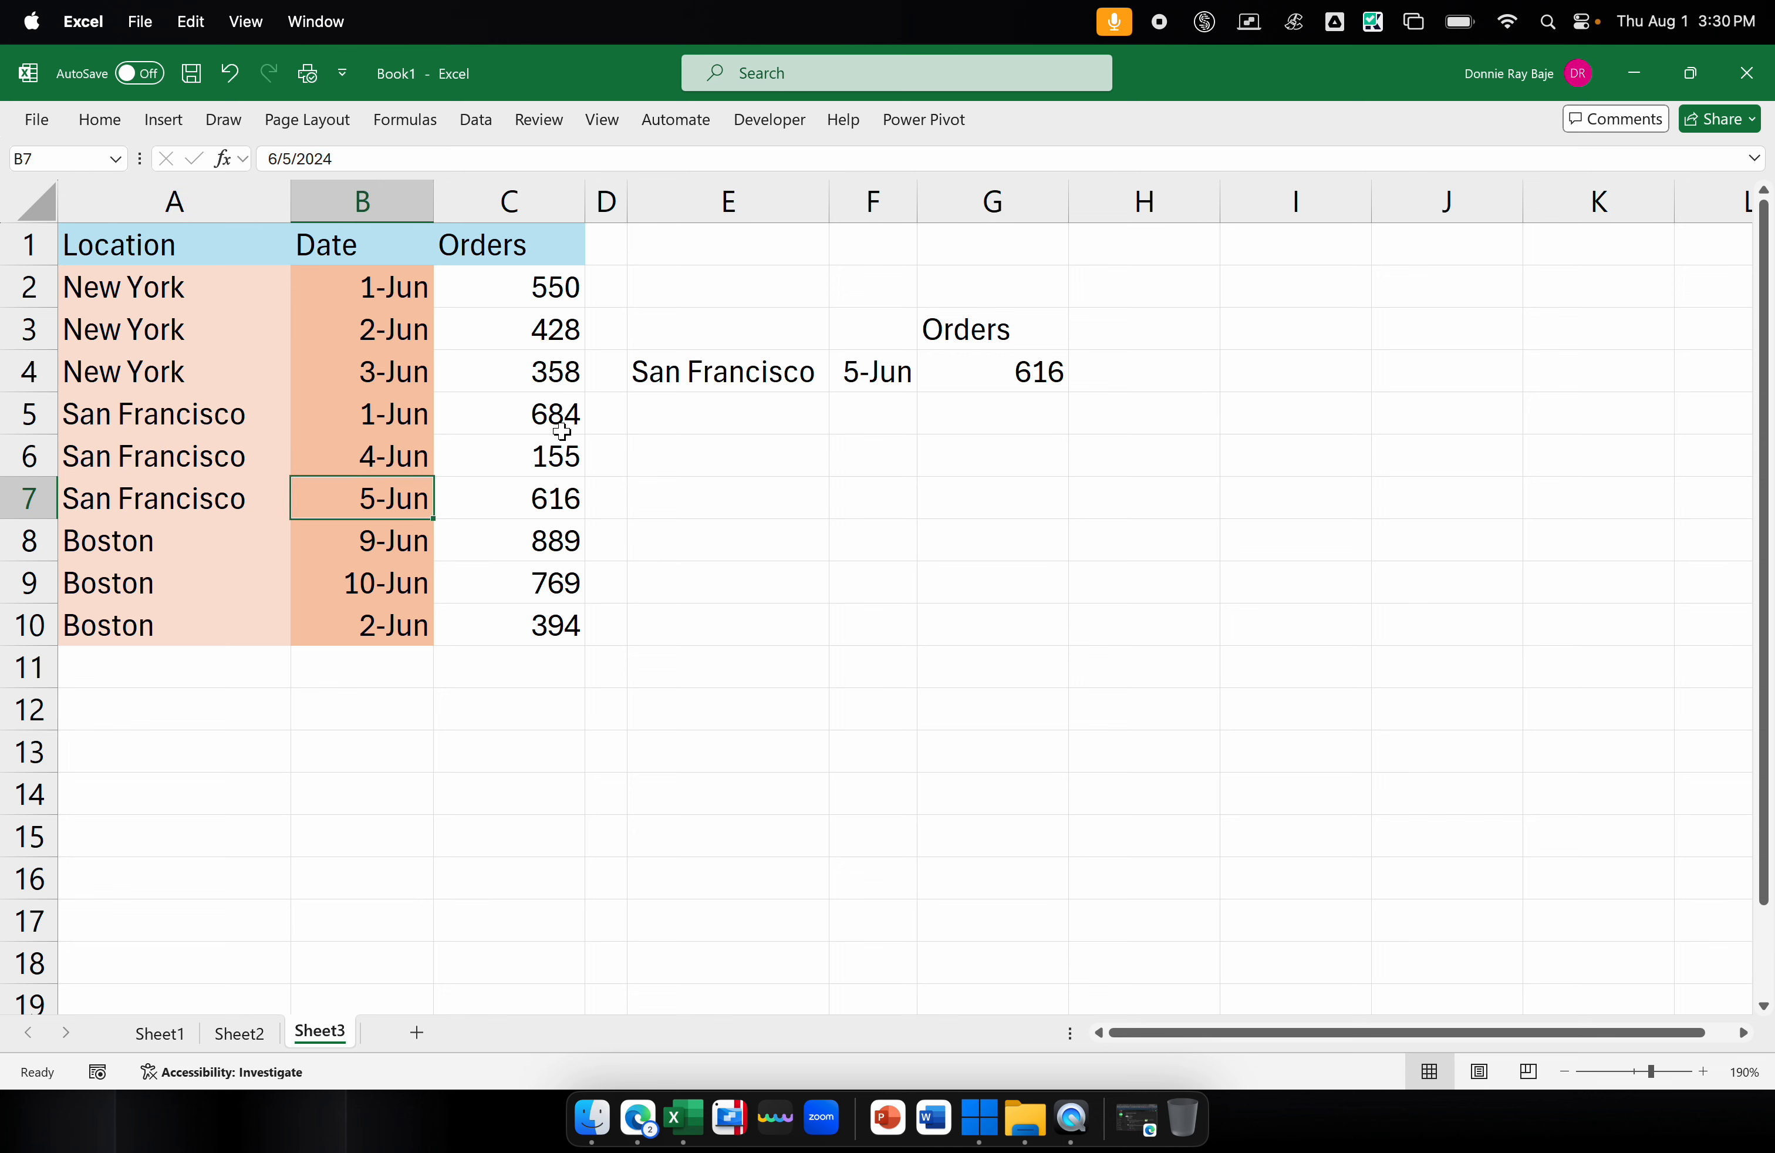
pyautogui.click(985, 368)
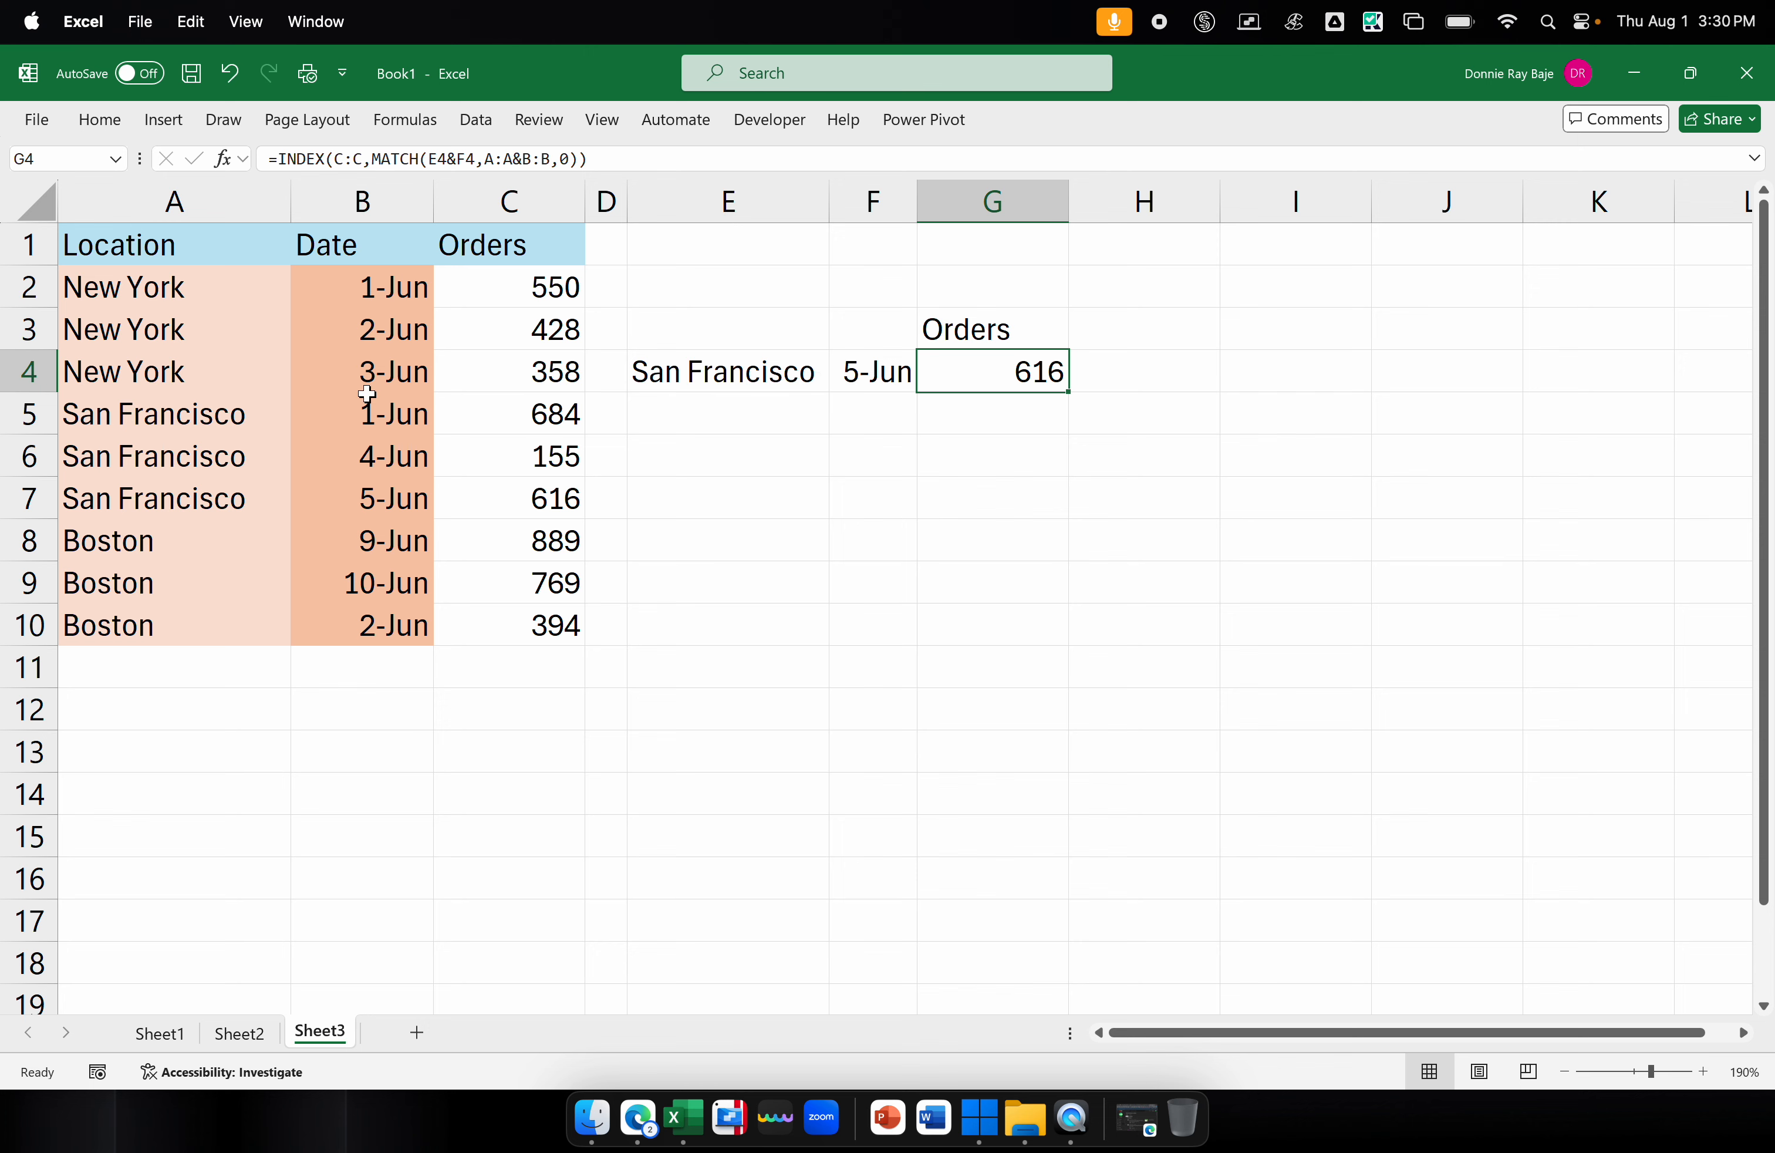
# Sort the location, date and orders table by the Orders column from largest to smallest
pyautogui.moveTo(243, 286); pyautogui.dragTo(187, 609)
pyautogui.click(378, 375)
pyautogui.rightClick(384, 378)
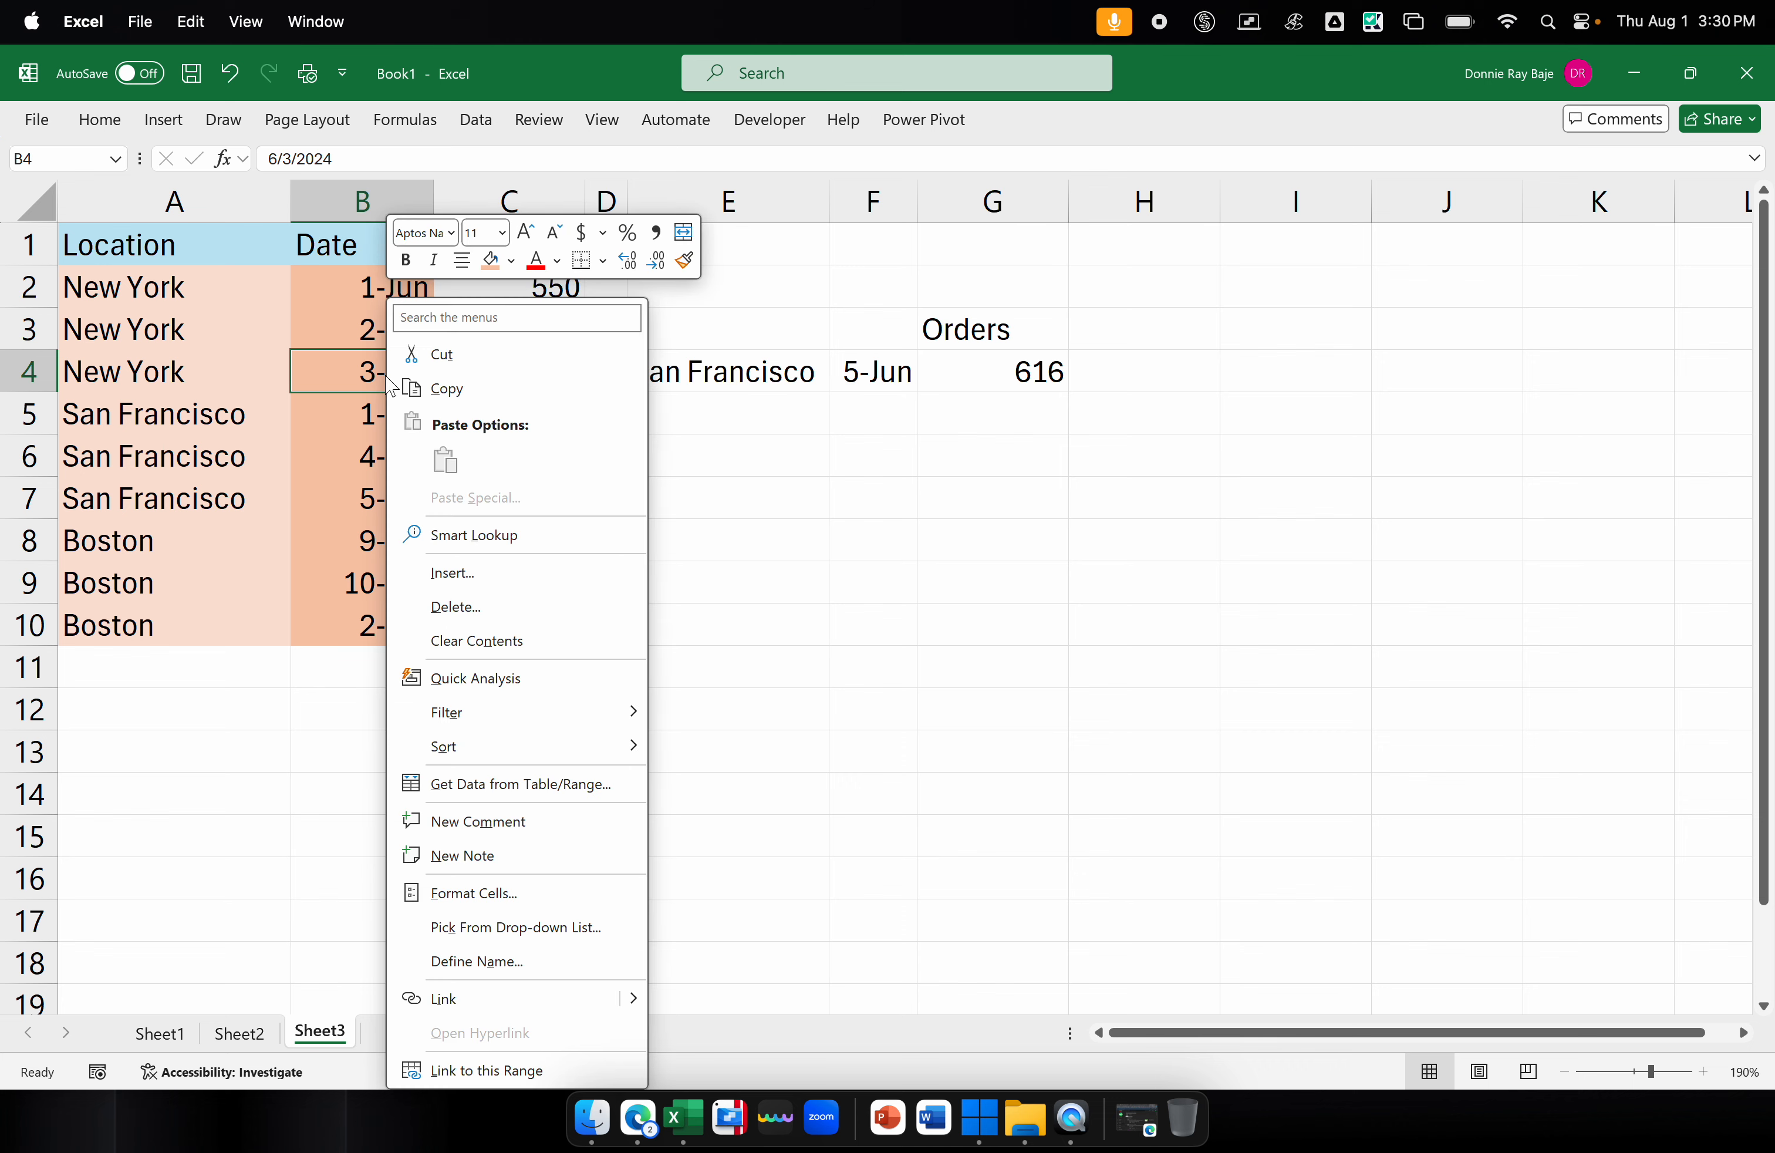
pyautogui.click(336, 535)
pyautogui.click(515, 456)
pyautogui.rightClick(517, 456)
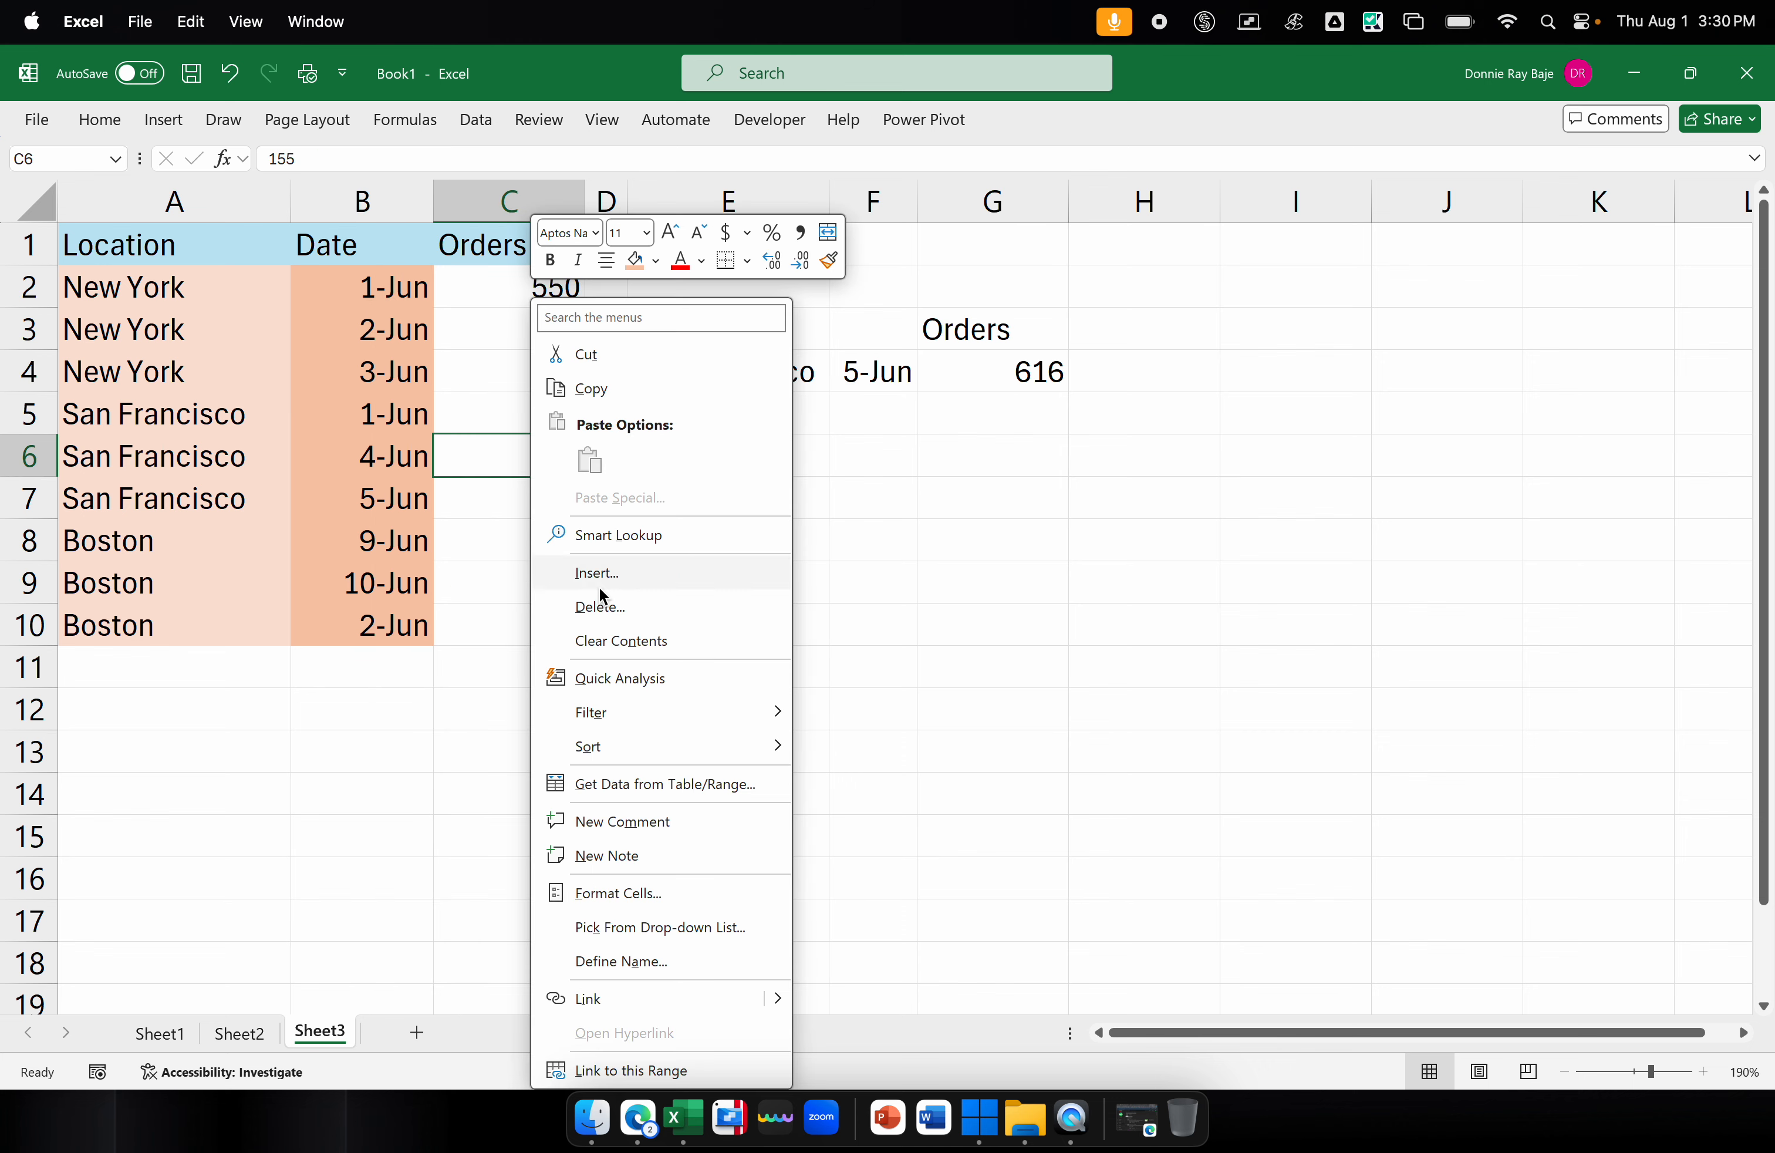
pyautogui.moveTo(601, 743)
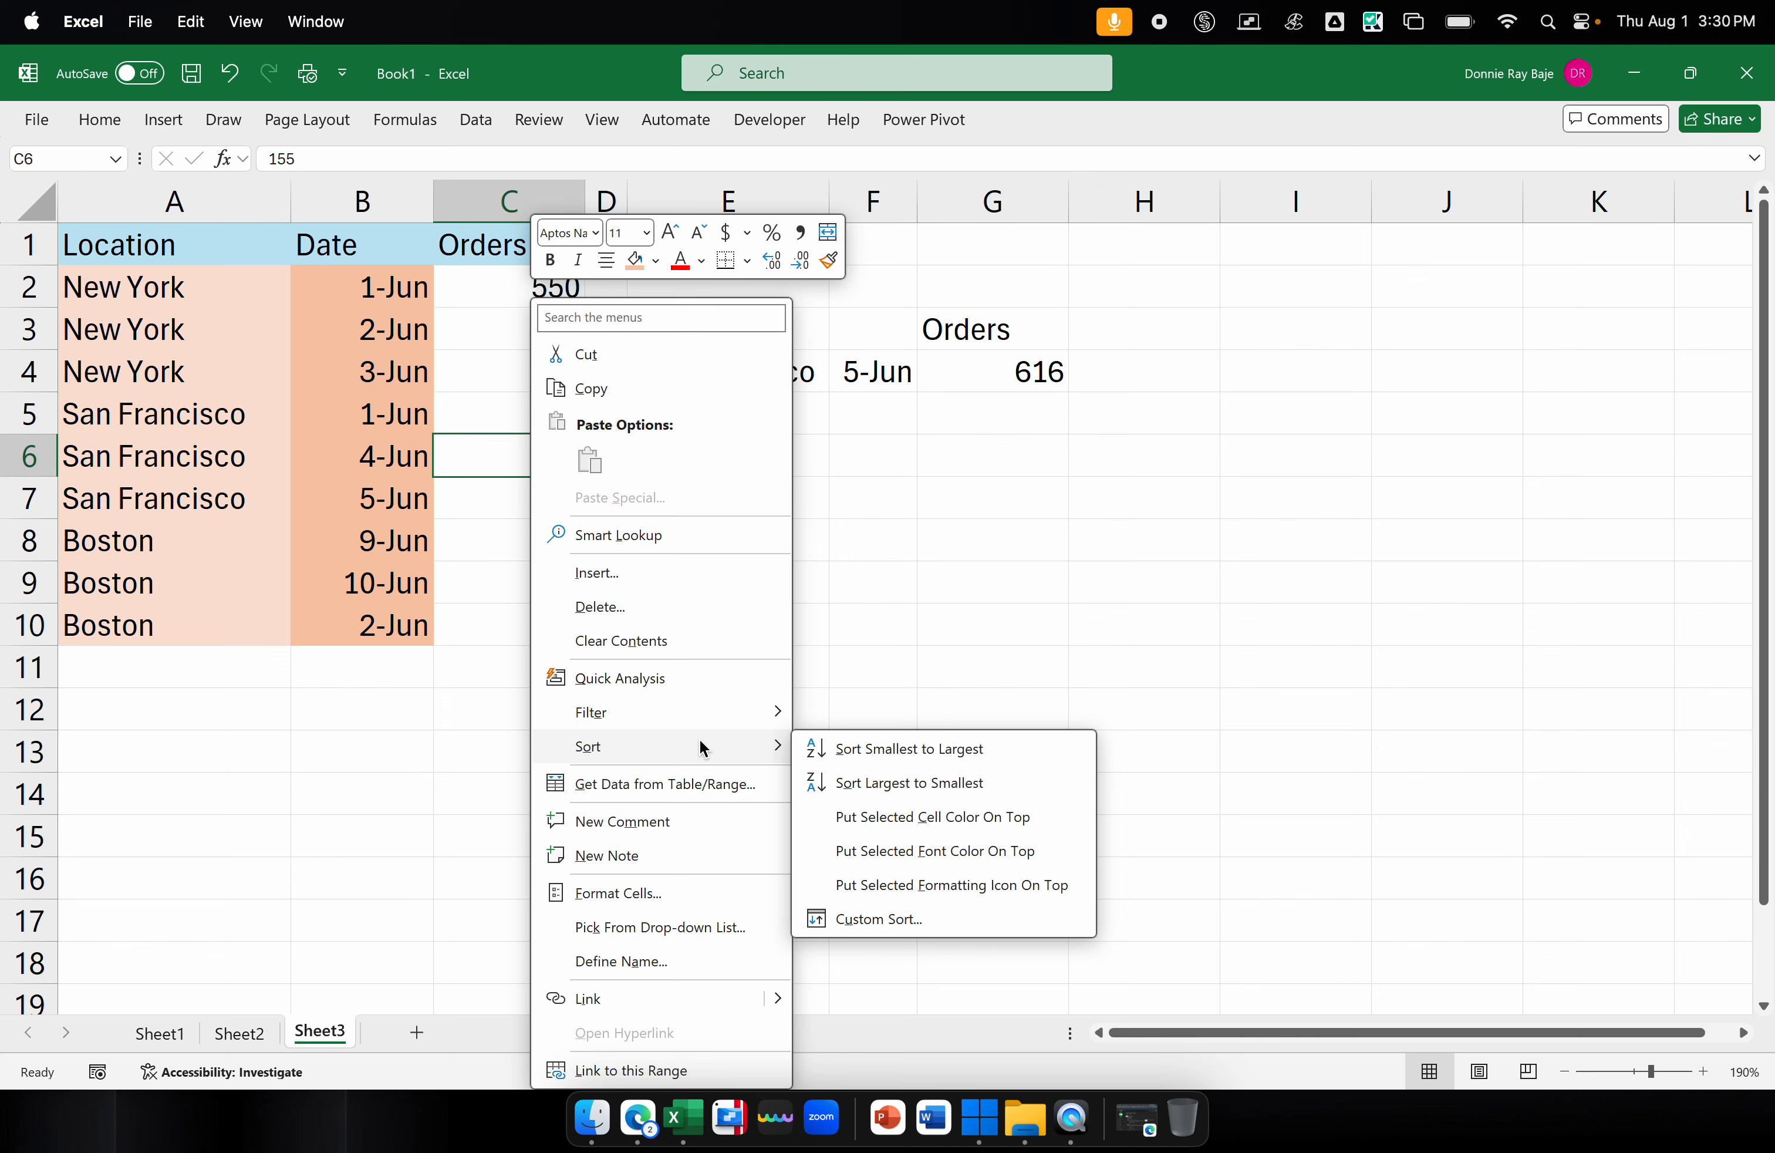
pyautogui.click(876, 785)
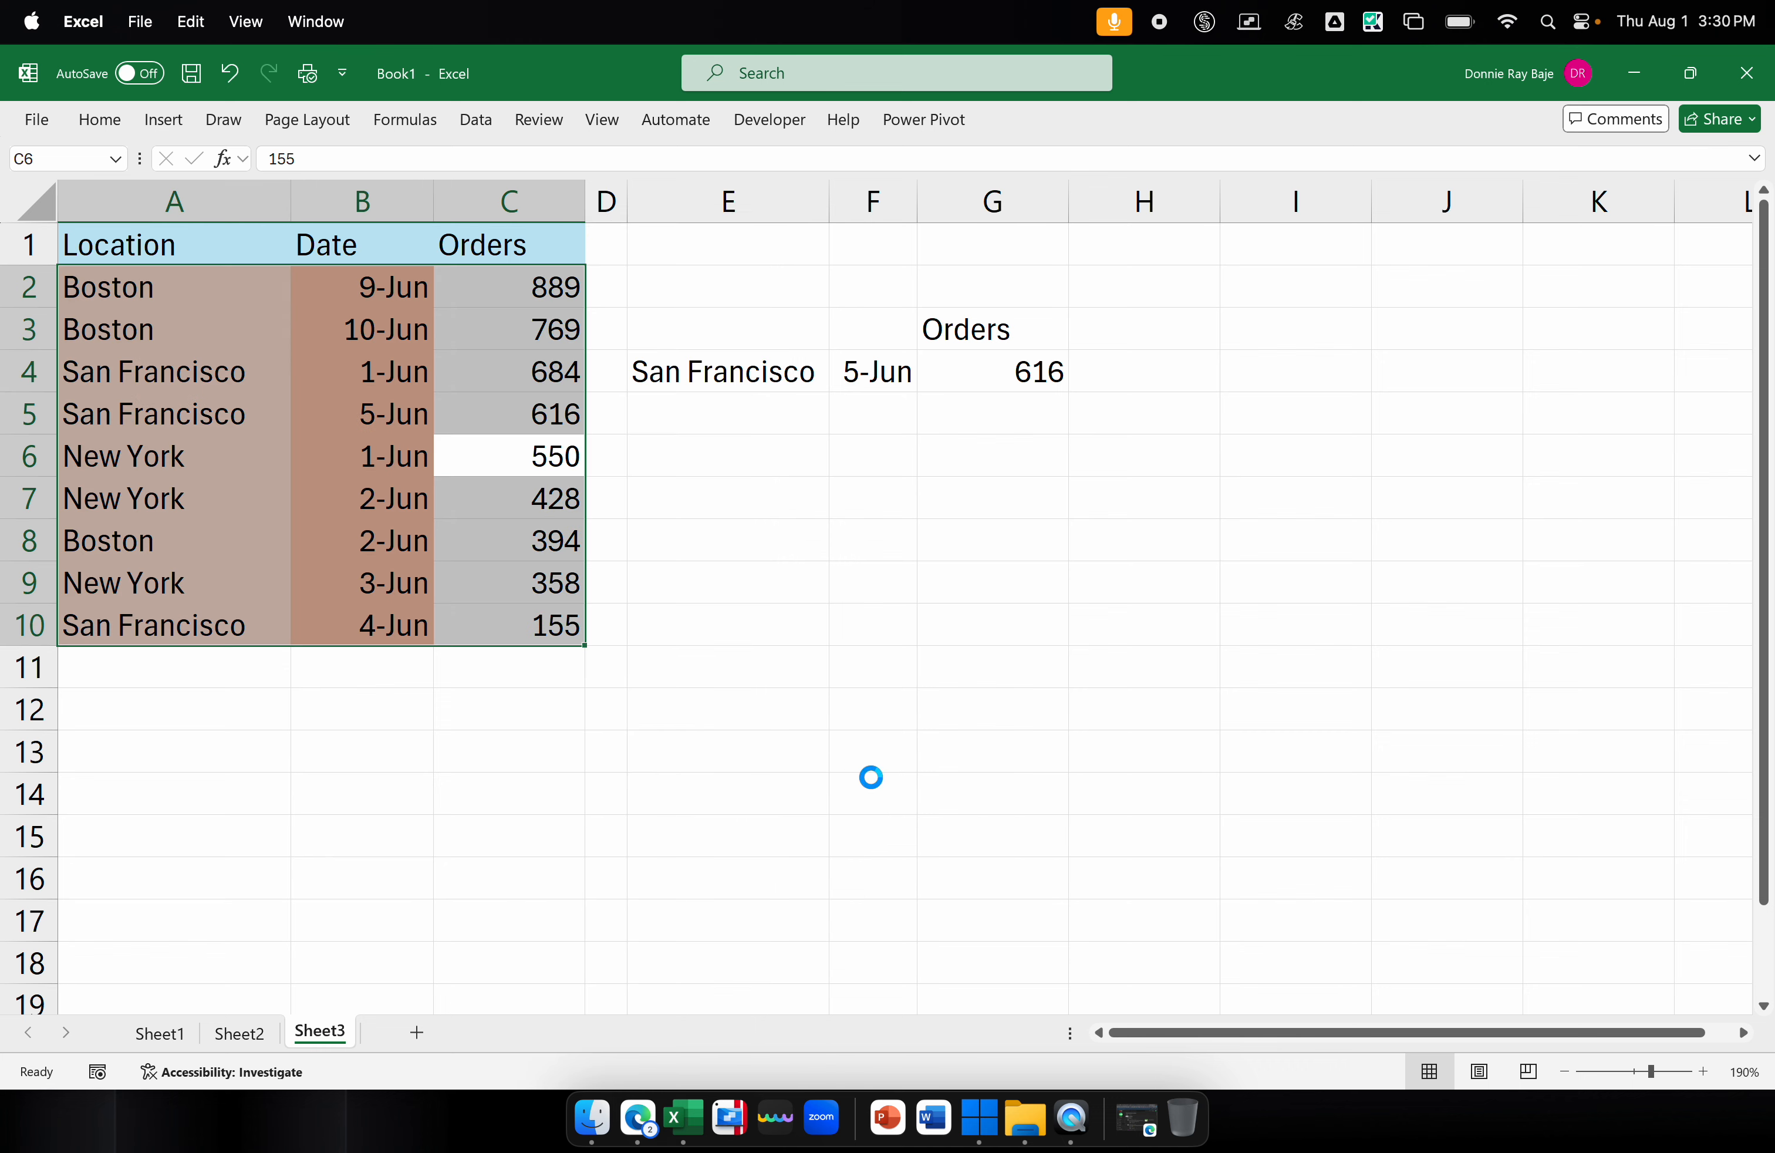
# Examine the INDEX and MATCH formula in G4, including the combined lookup array A:A&B:B, leaving it unedited
pyautogui.click(1039, 376)
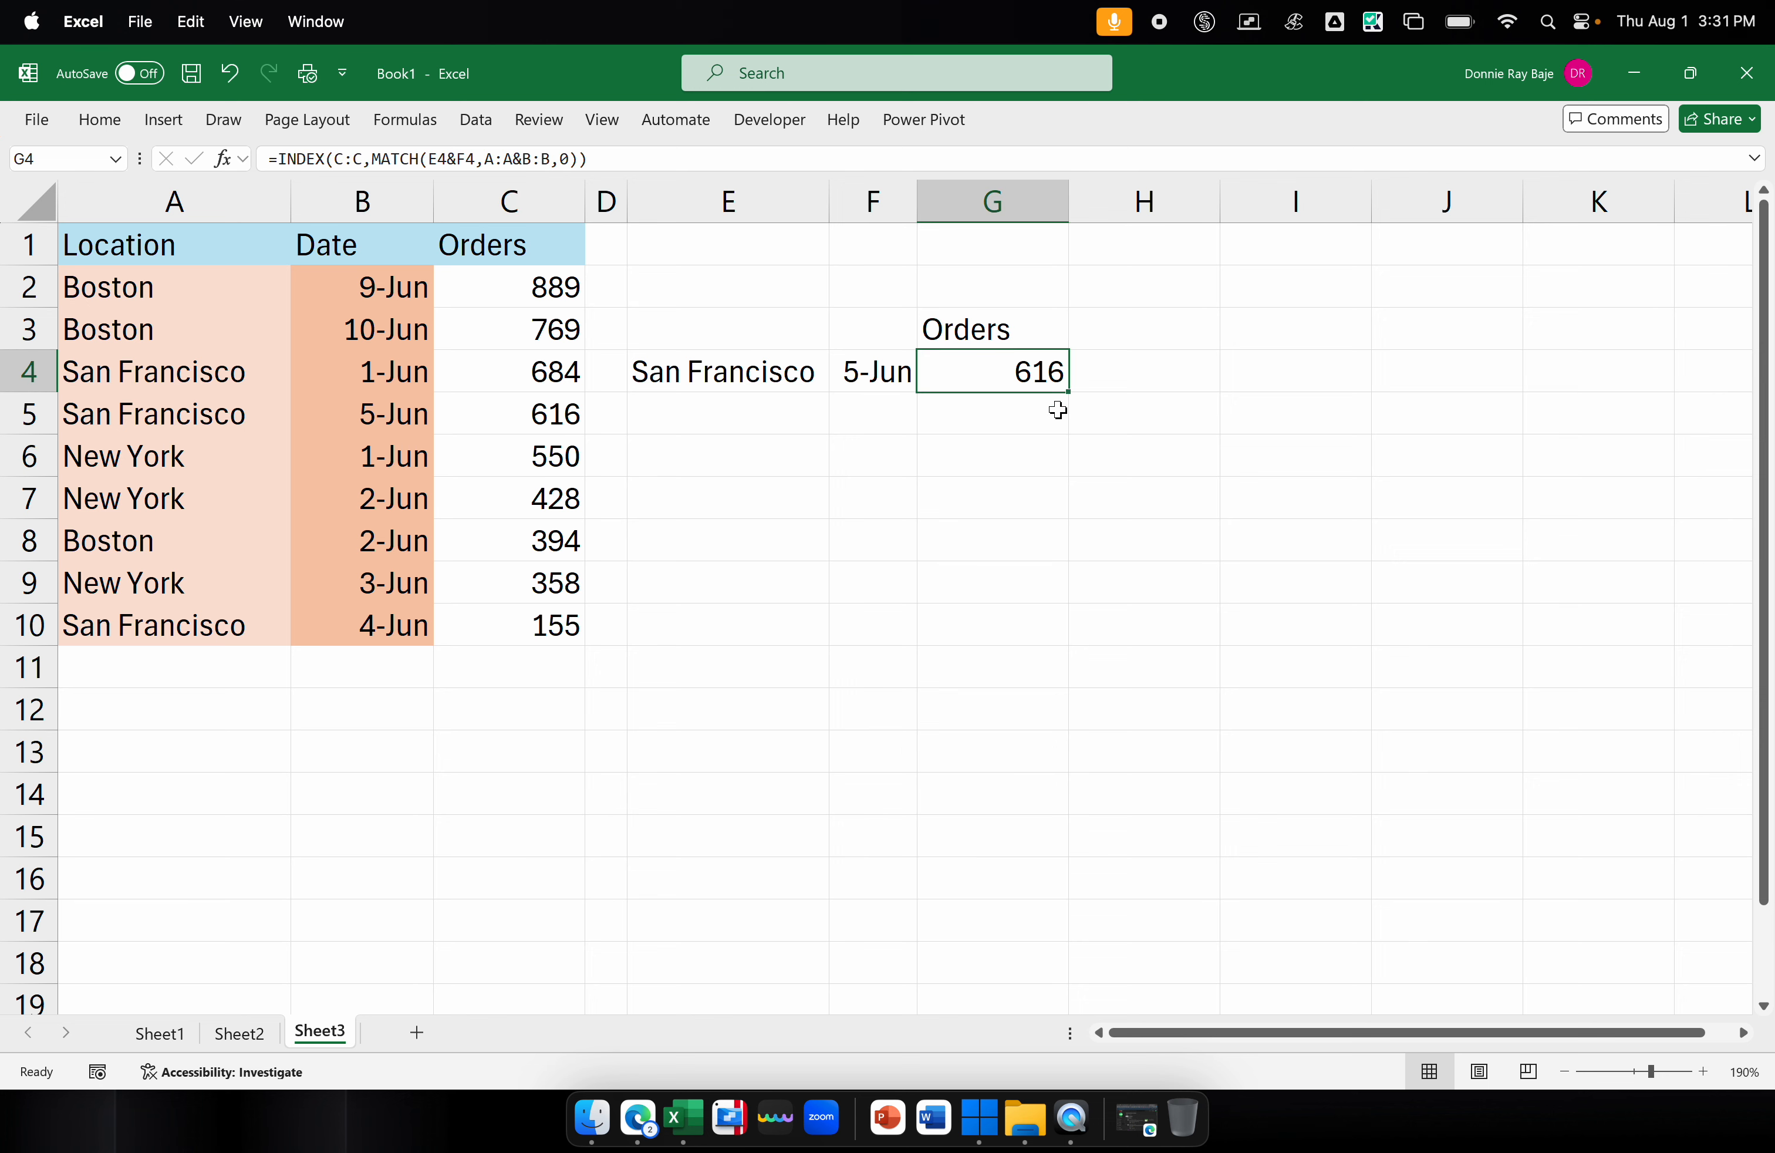
pyautogui.doubleClick(1055, 371)
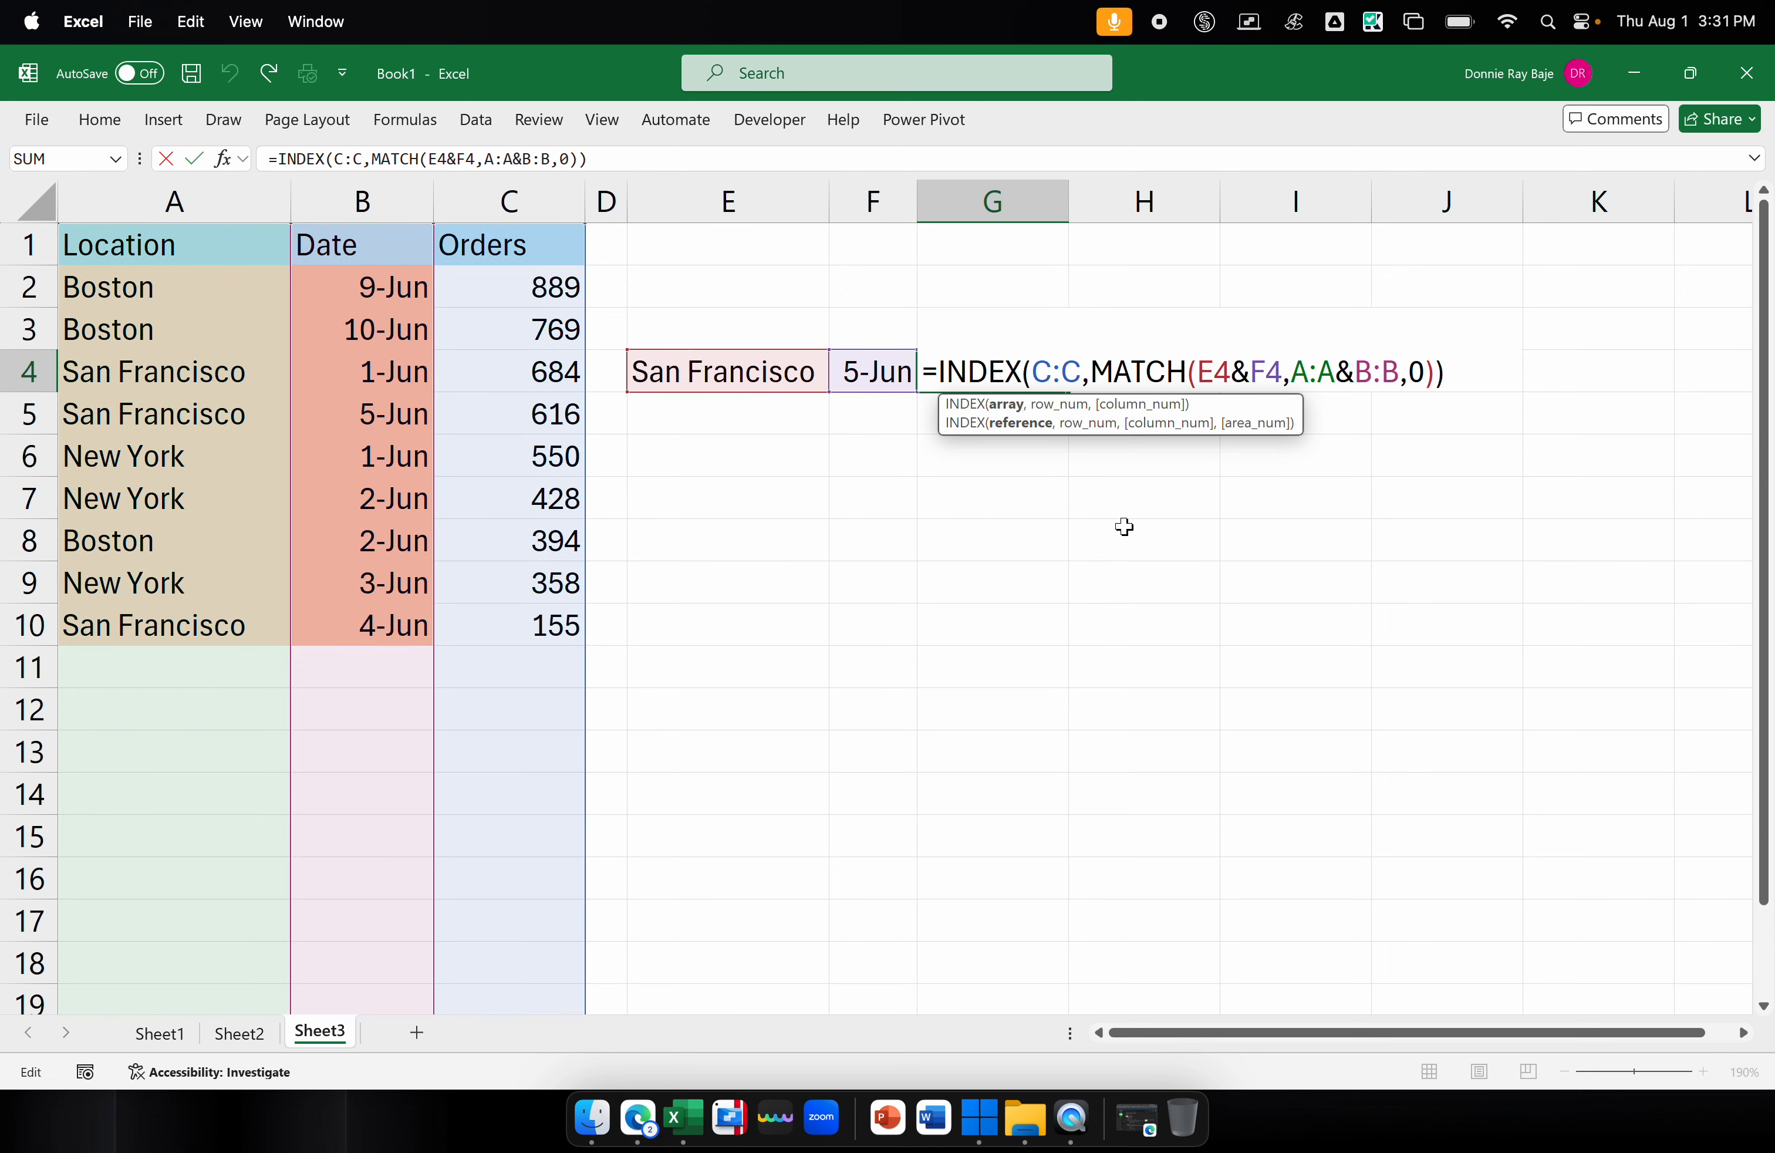
pyautogui.press('Return')
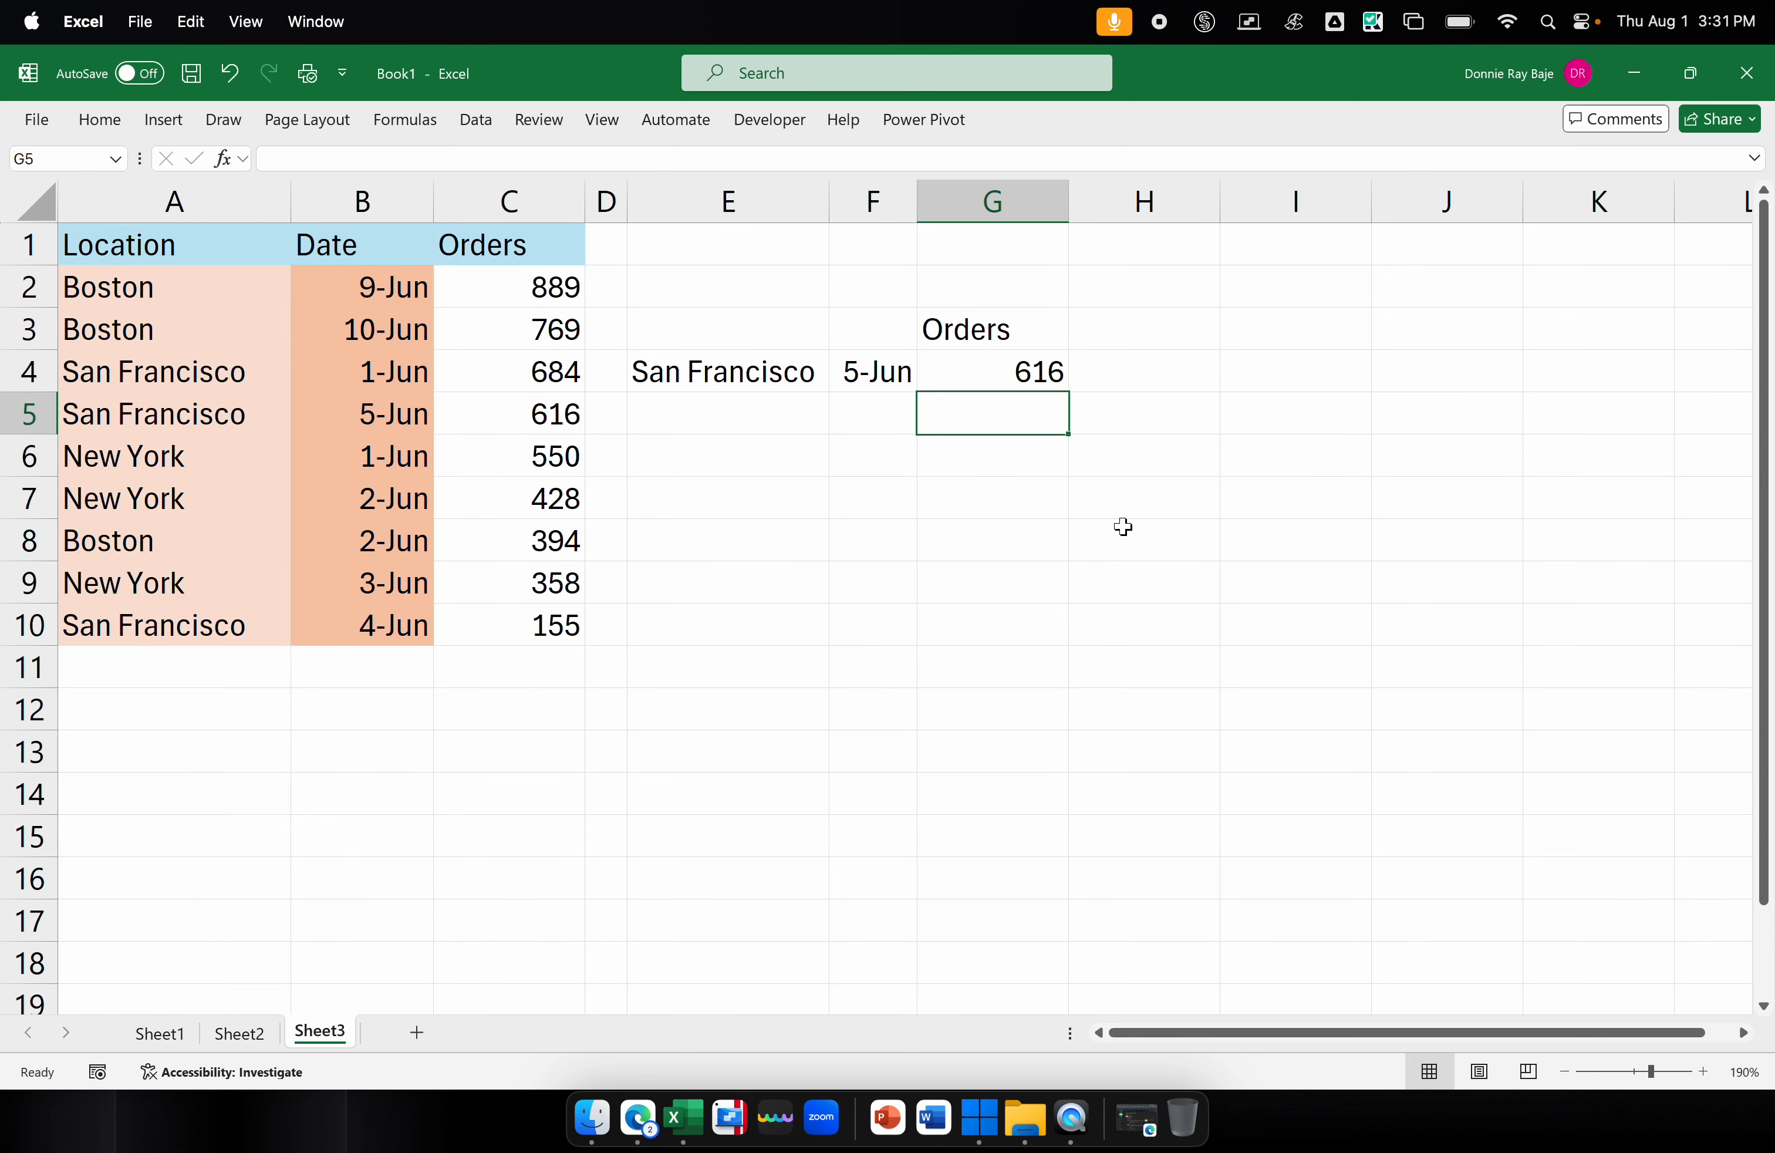
pyautogui.click(1046, 378)
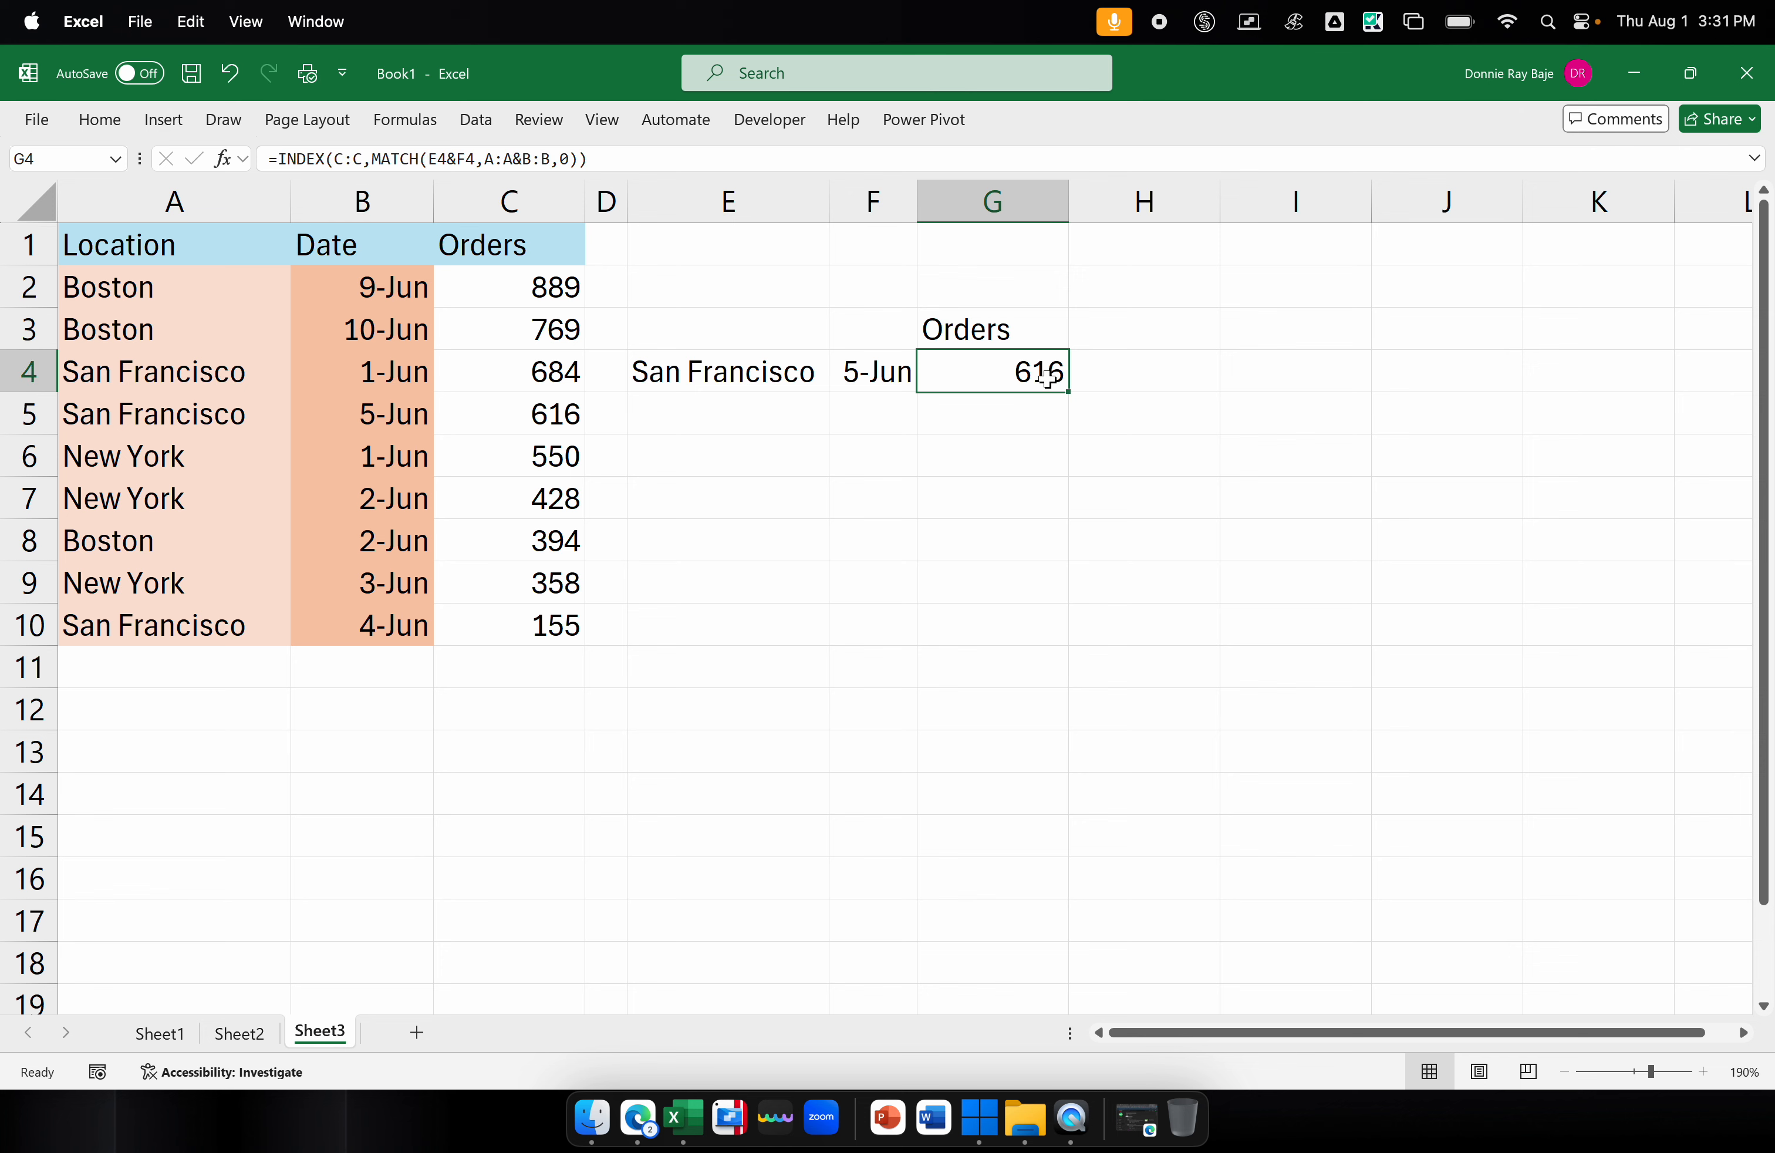
pyautogui.doubleClick(1046, 378)
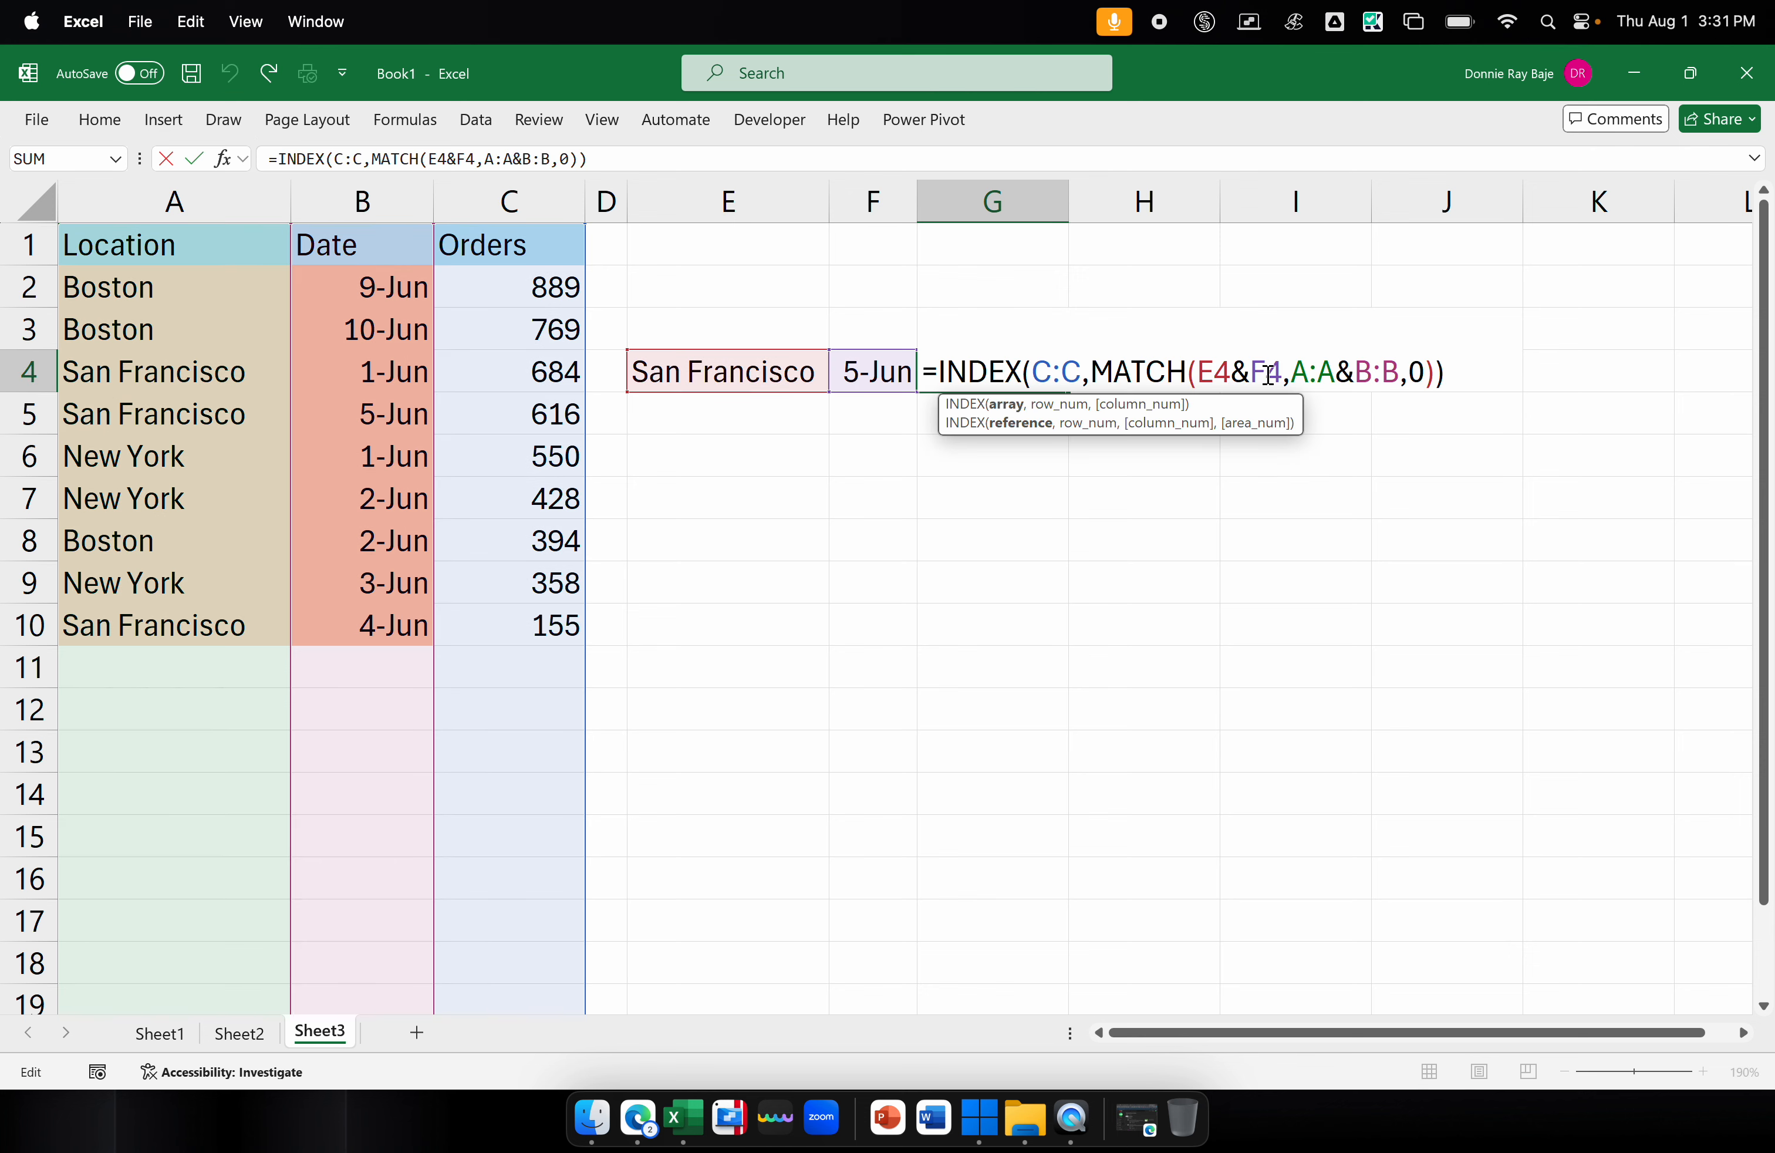
pyautogui.moveTo(1288, 370); pyautogui.dragTo(1399, 369)
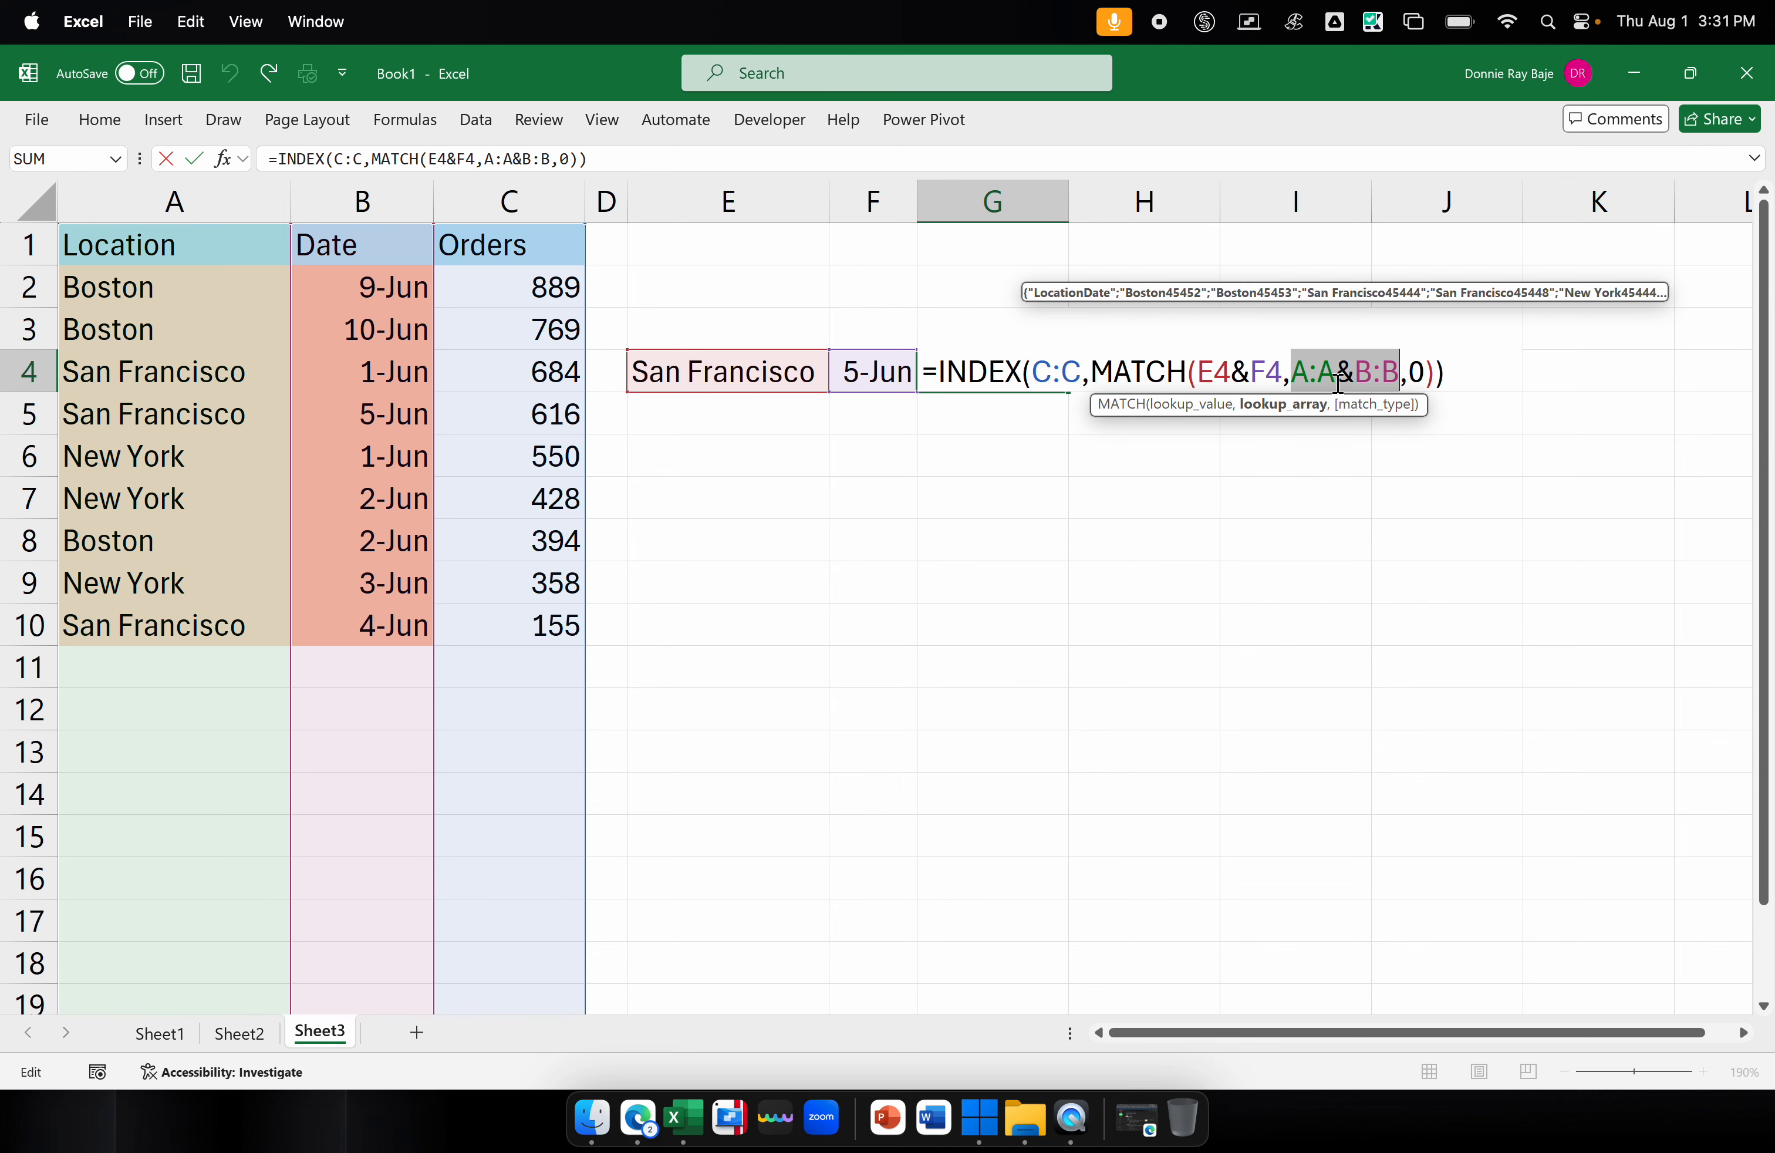
pyautogui.press('Return')
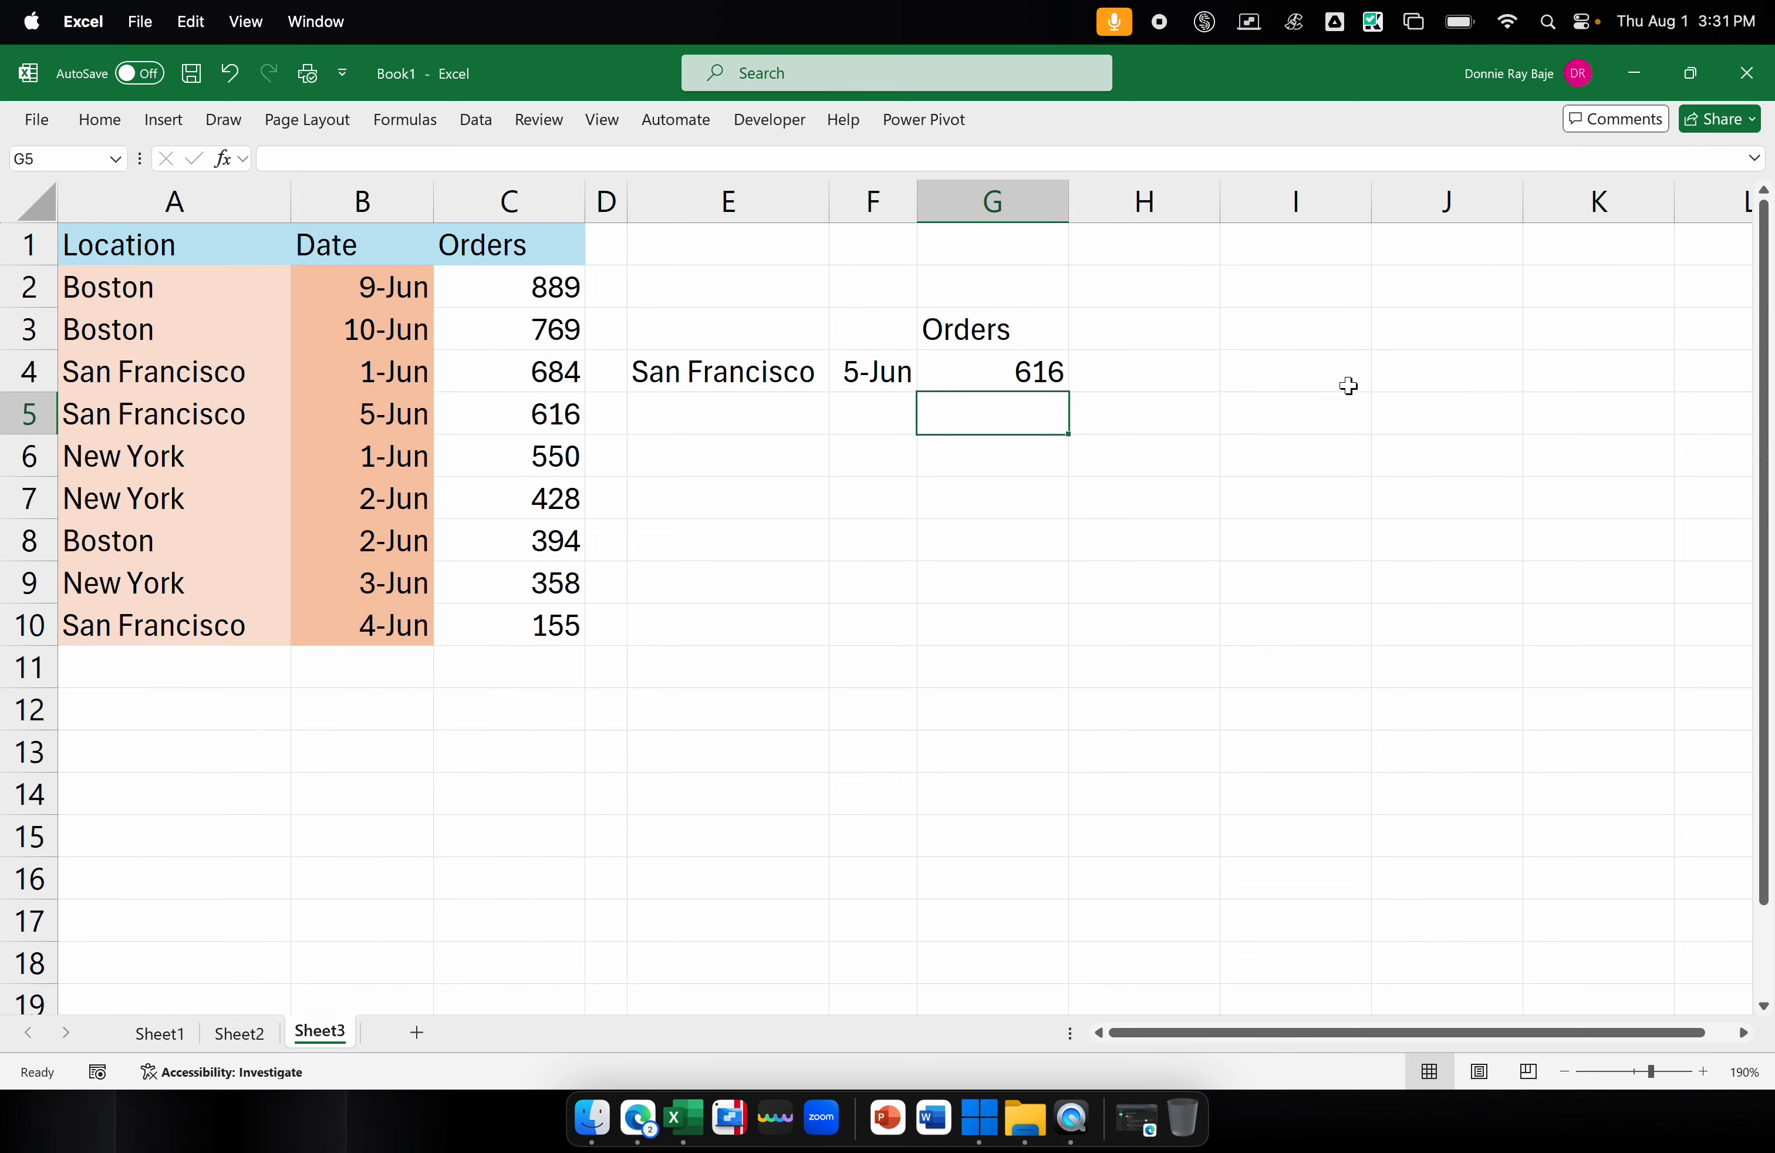
# Re-enter the INDEX and MATCH formula in G4 as a legacy array formula enclosed in curly braces
pyautogui.doubleClick(955, 367)
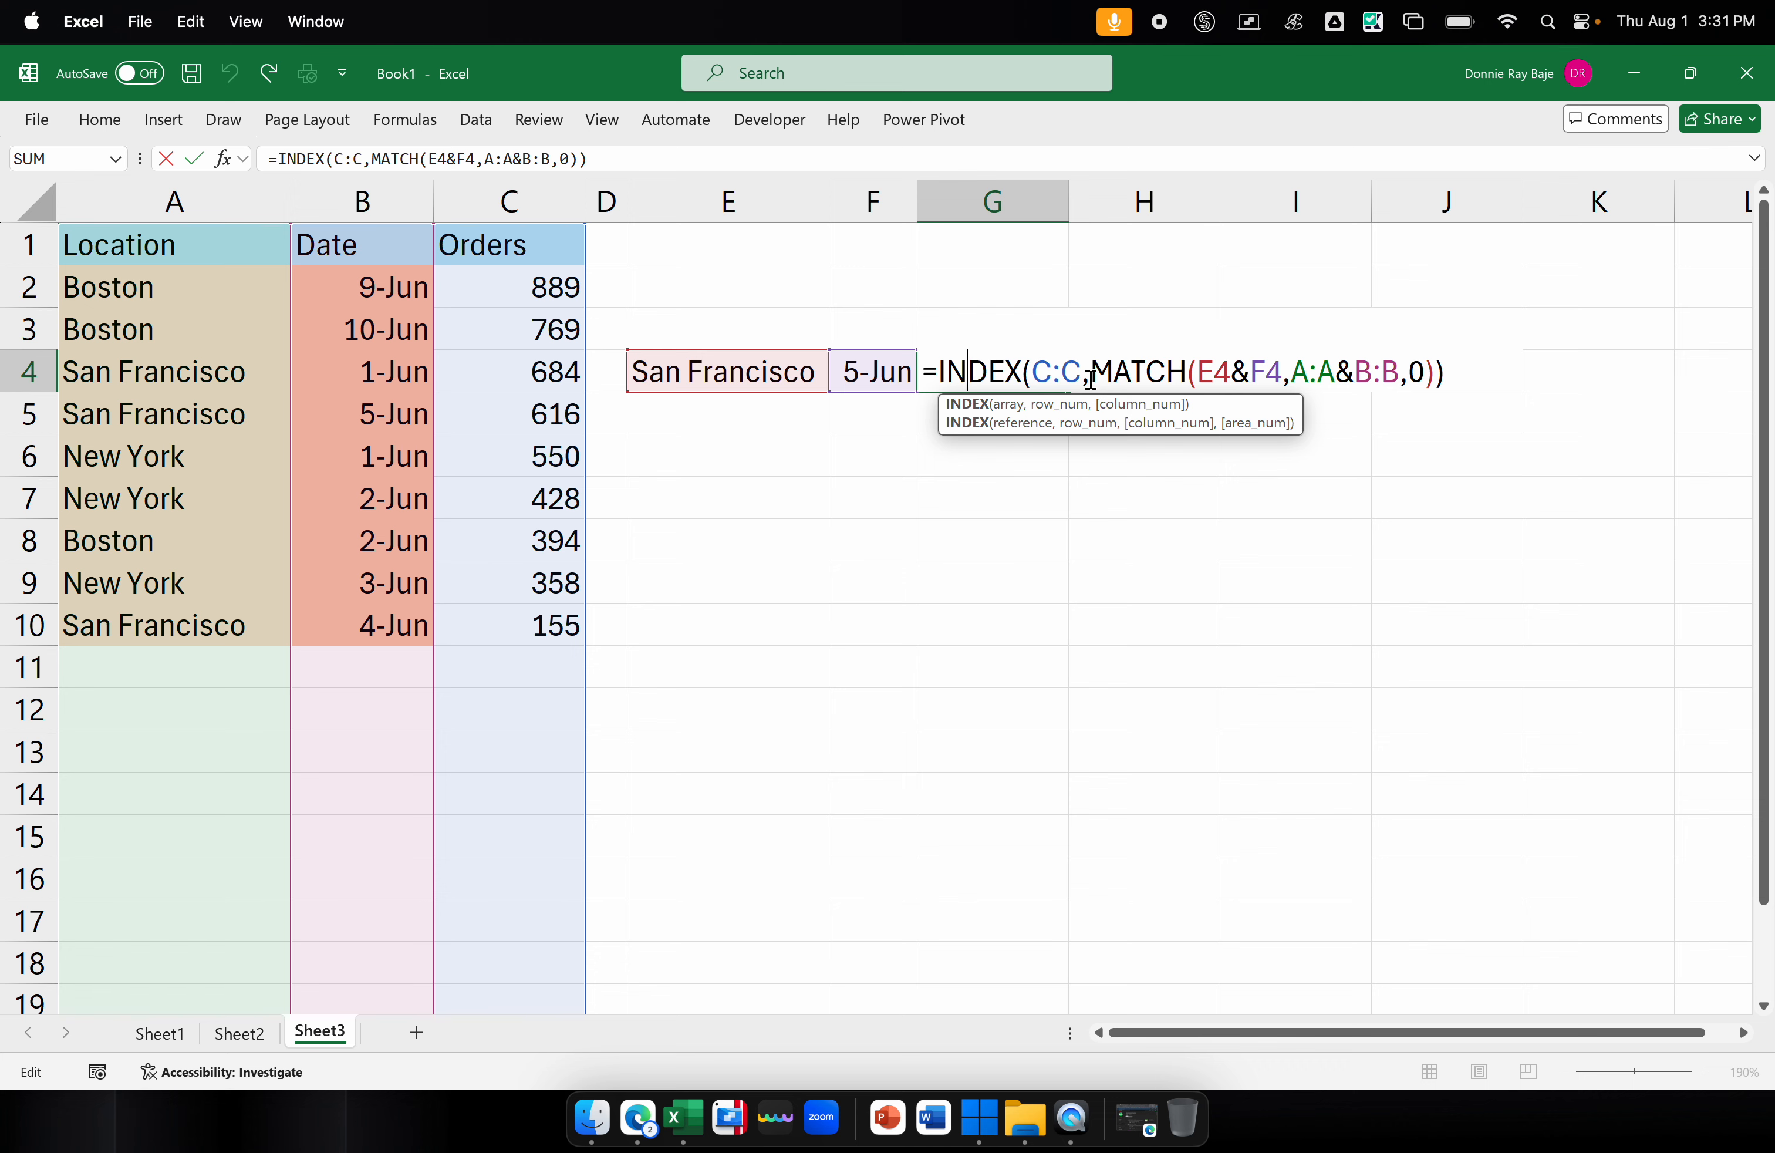
pyautogui.hotkey('ctrl', 'shift', 'Return')
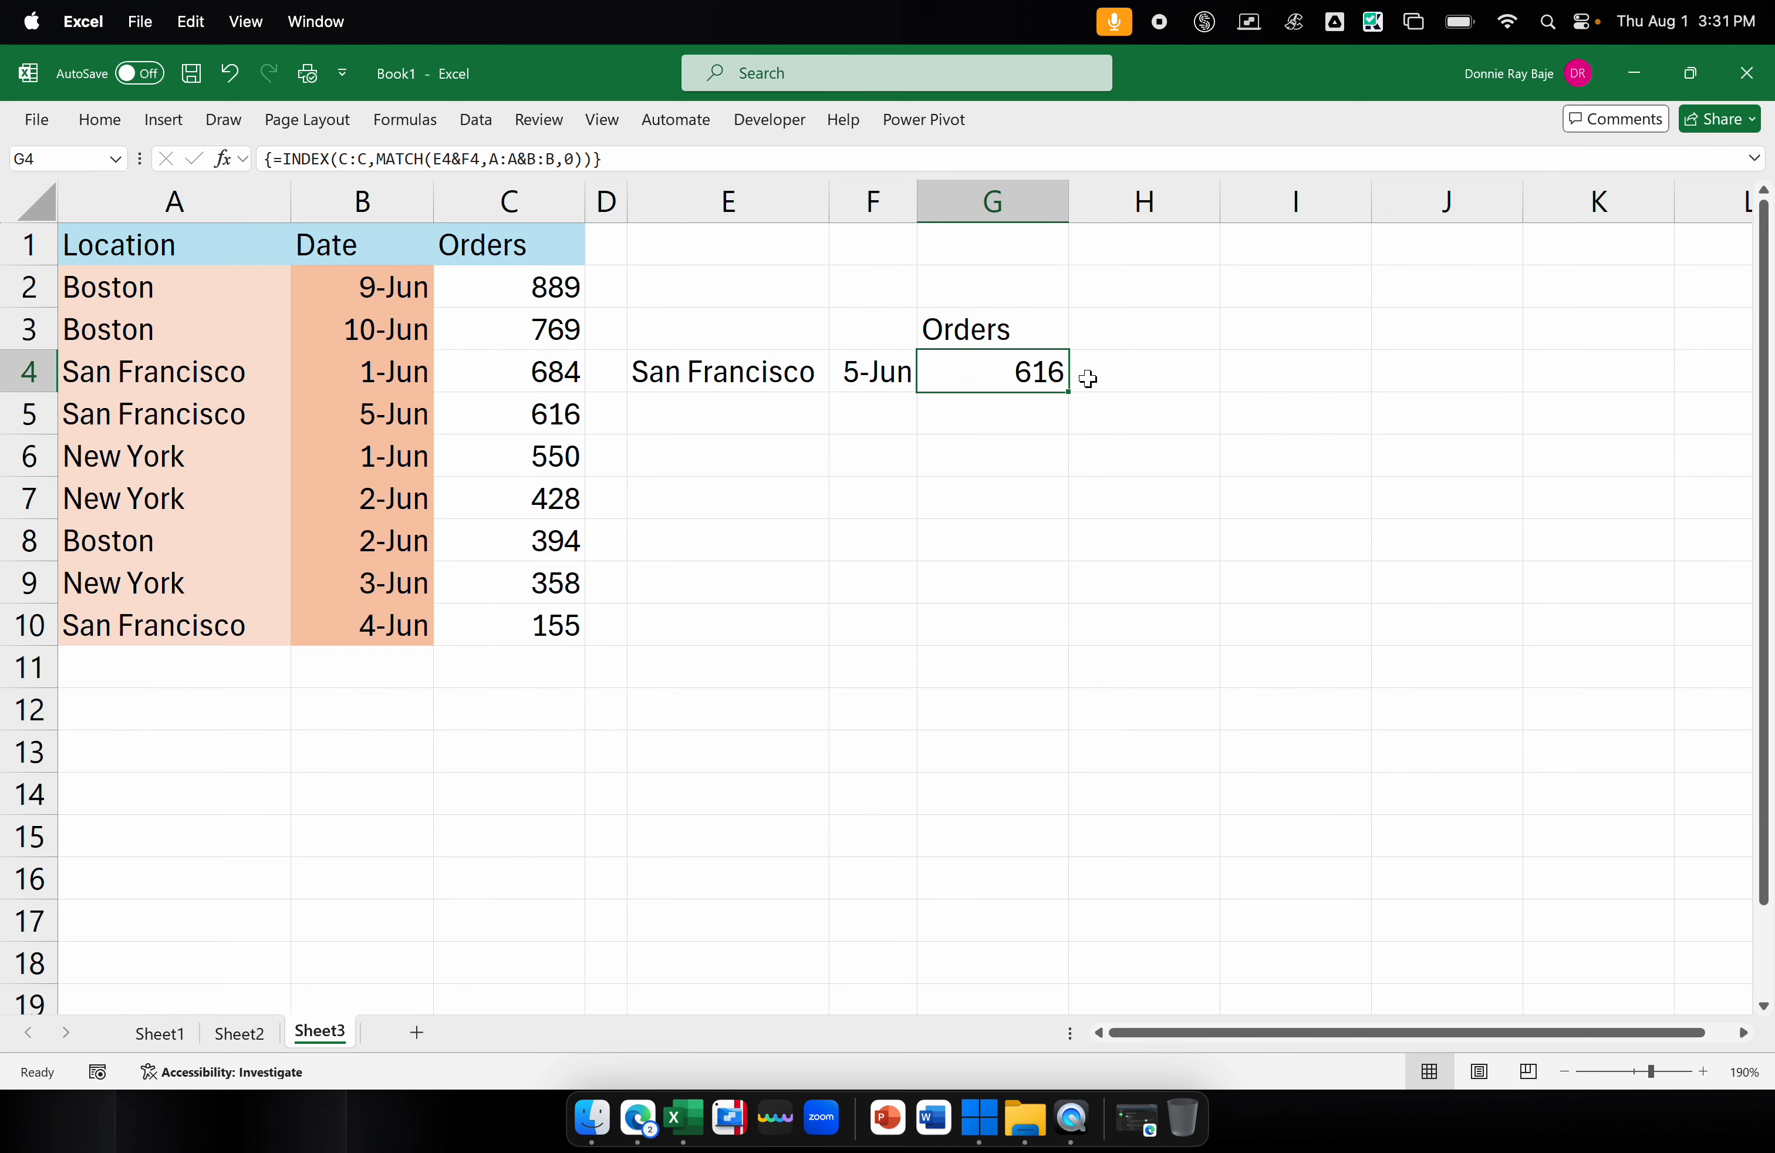